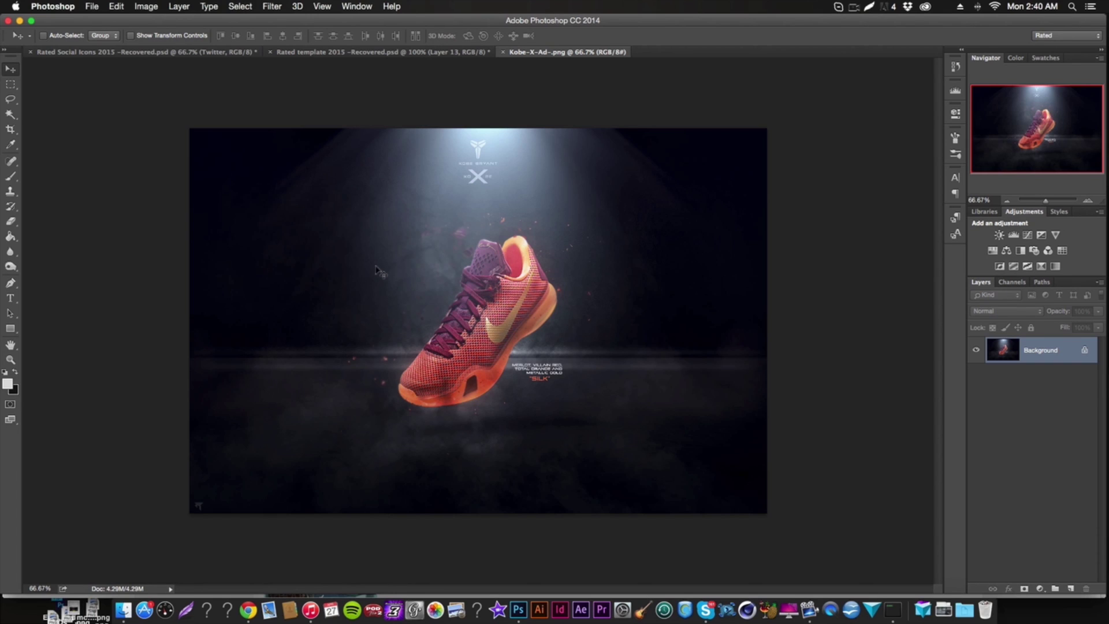
# Step: Create a new document 1920 pixels wide and 1080 pixels high
pyautogui.click(88, 7)
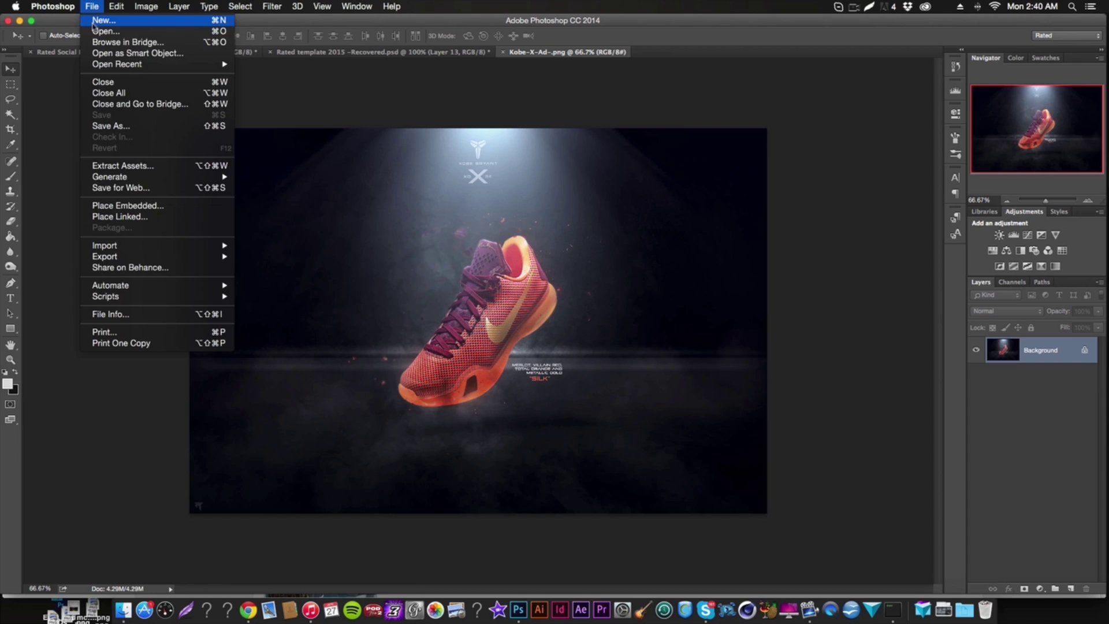
pyautogui.click(104, 21)
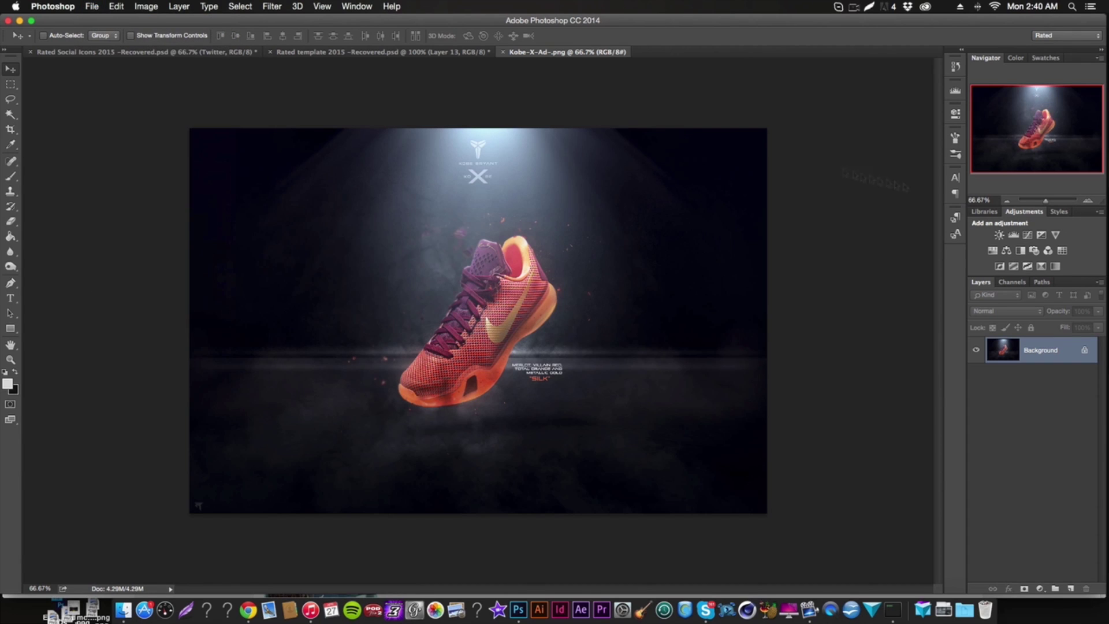
pyautogui.doubleClick(534, 244)
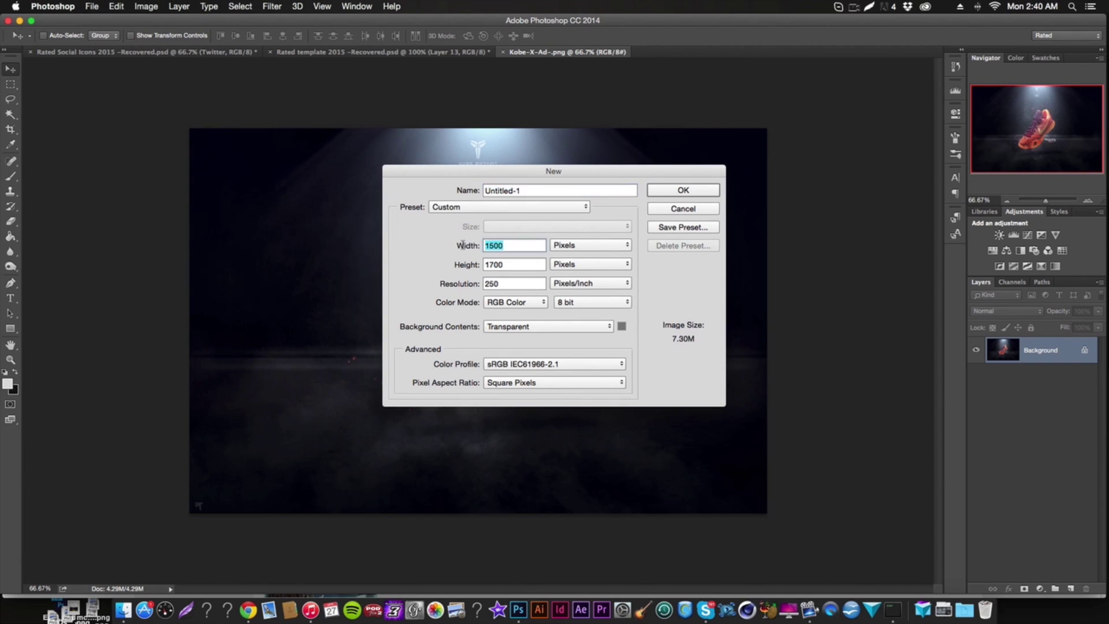
pyautogui.write('129')
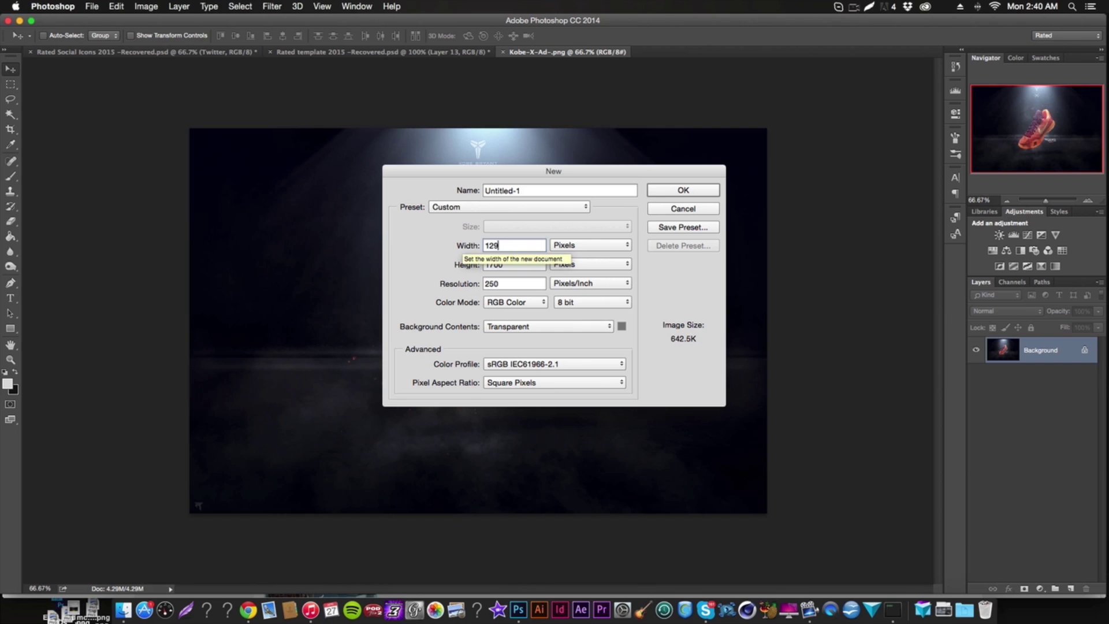
pyautogui.press('BackSpace')
pyautogui.press('BackSpace')
pyautogui.write('920')
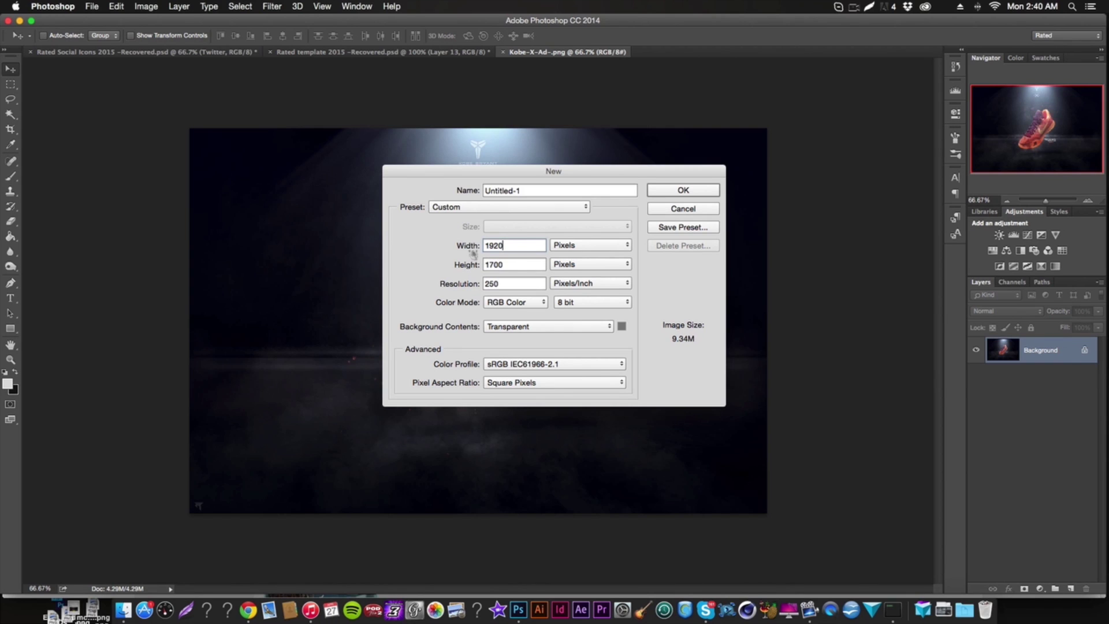
pyautogui.press('Tab')
pyautogui.write('1080')
pyautogui.press('Return')
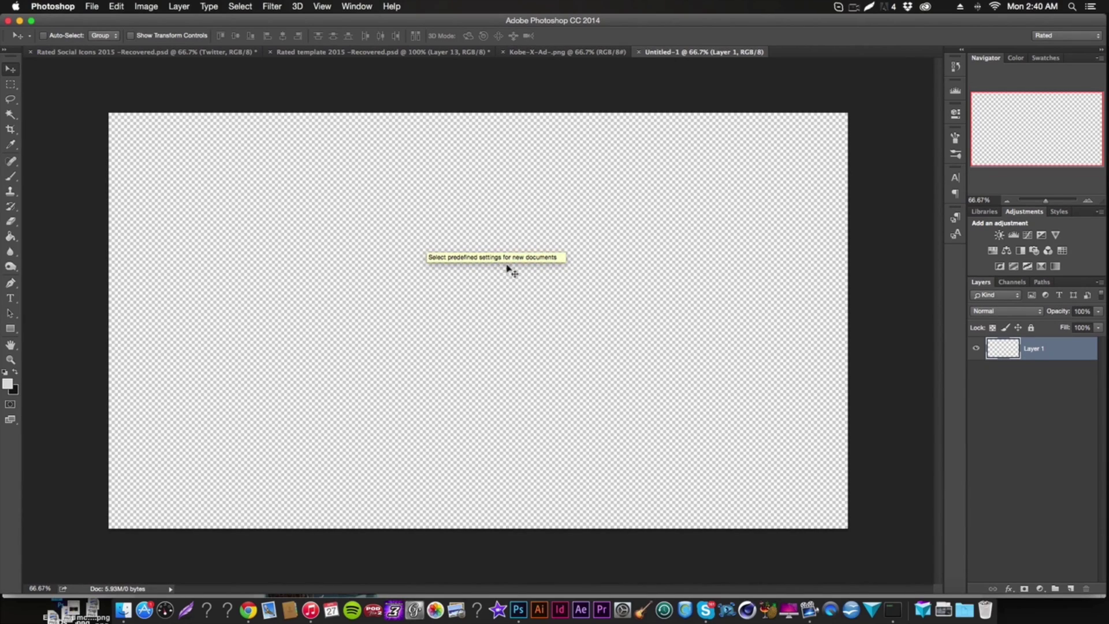
# Step: Fill the empty layer with the dark gray 121212 using the Paint Bucket
pyautogui.click(15, 371)
pyautogui.click(8, 383)
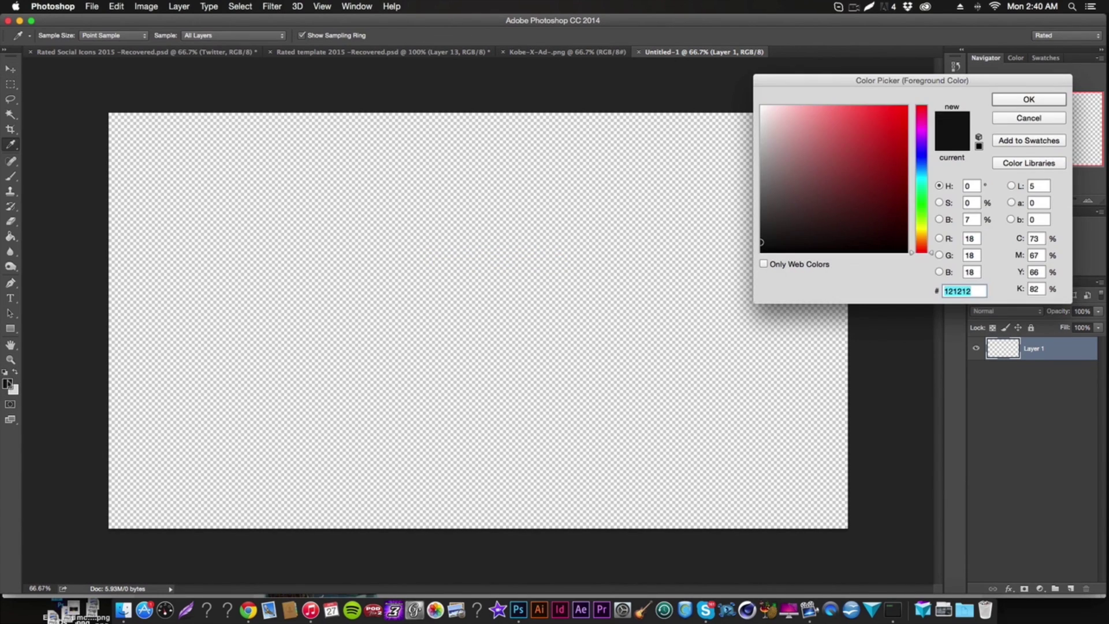
pyautogui.press('Return')
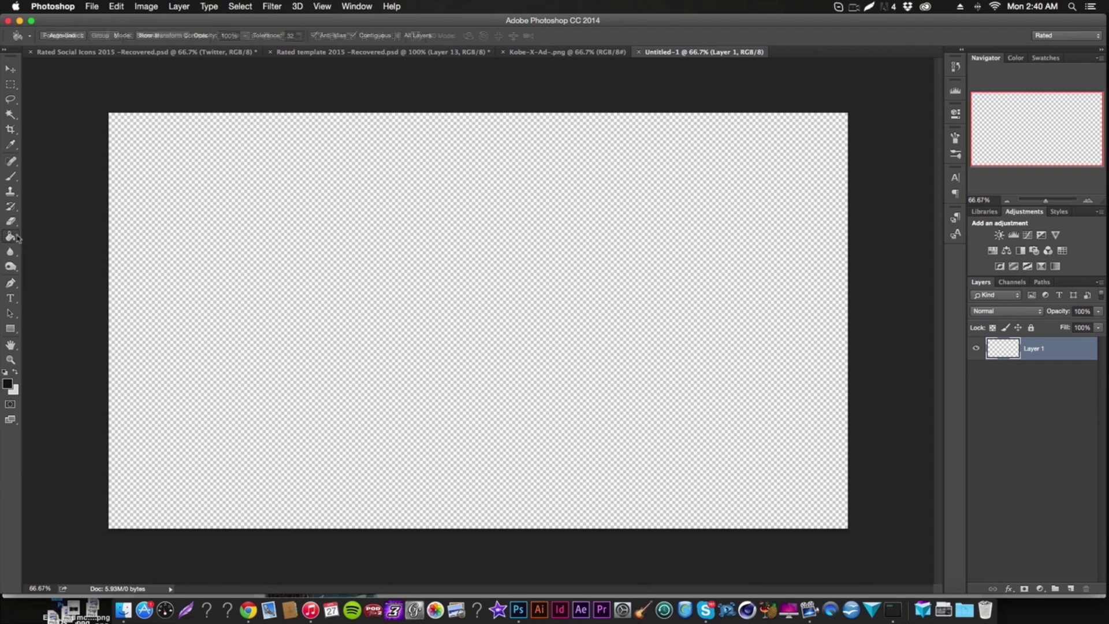
pyautogui.click(15, 237)
pyautogui.click(426, 307)
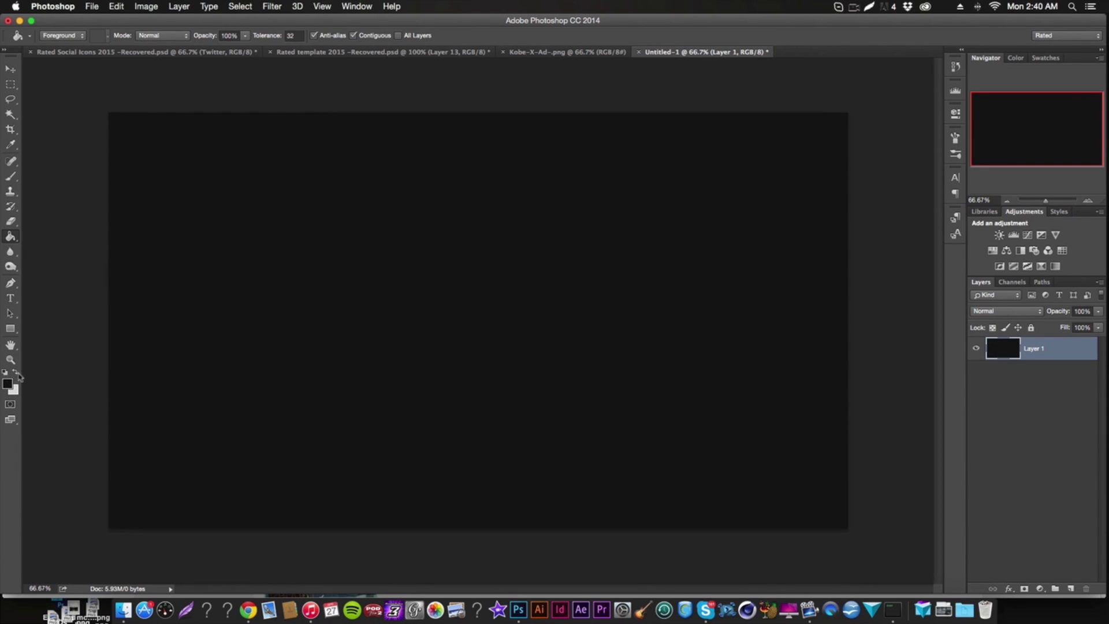
# Step: Swap the colors, set the foreground color to white ffffff, and switch to the Move tool
pyautogui.click(8, 383)
pyautogui.press('Escape')
pyautogui.press('x')
pyautogui.click(8, 383)
pyautogui.write('ffffff')
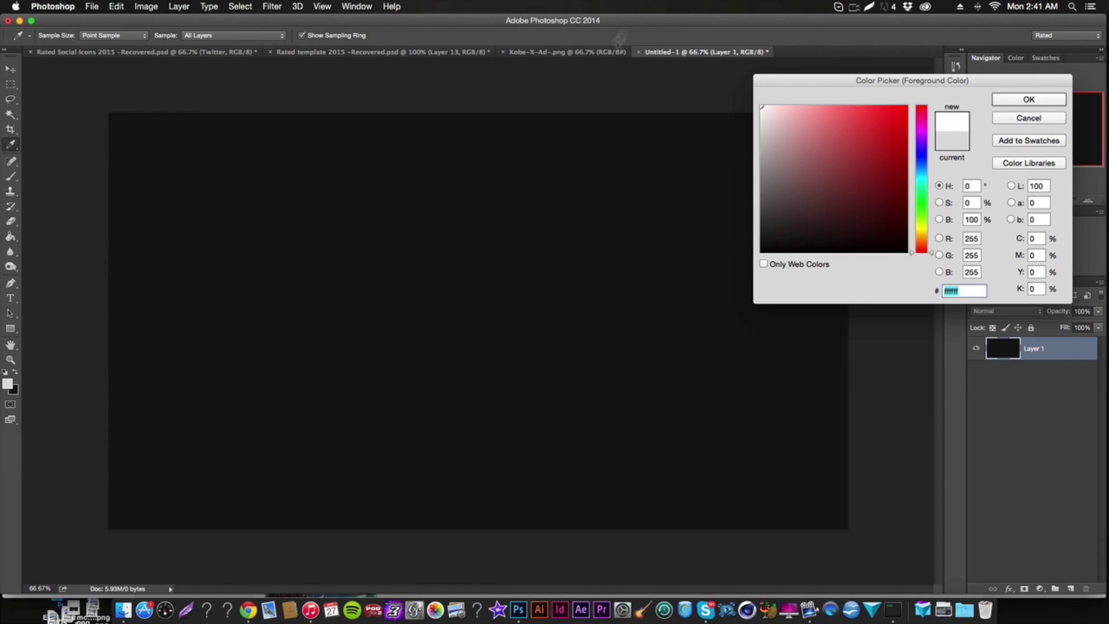
pyautogui.press('Return')
pyautogui.press('g')
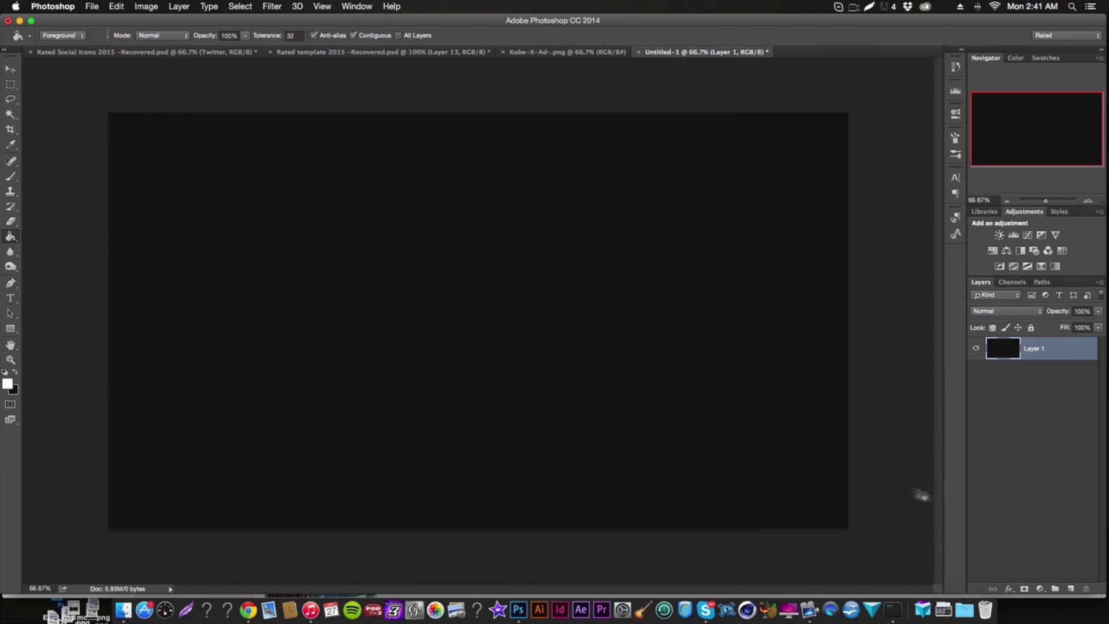
pyautogui.click(11, 71)
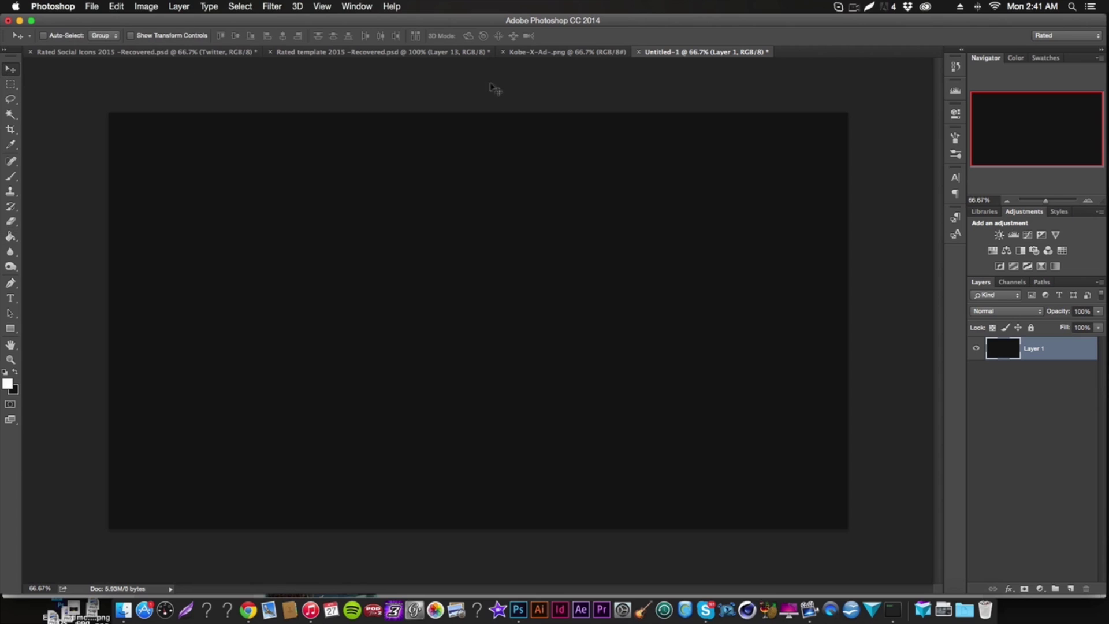
# Step: Check the Kobe-X-Ad reference image, apply a black Color Overlay to Layer 1 in the new document, and rasterize its layer style
pyautogui.click(563, 52)
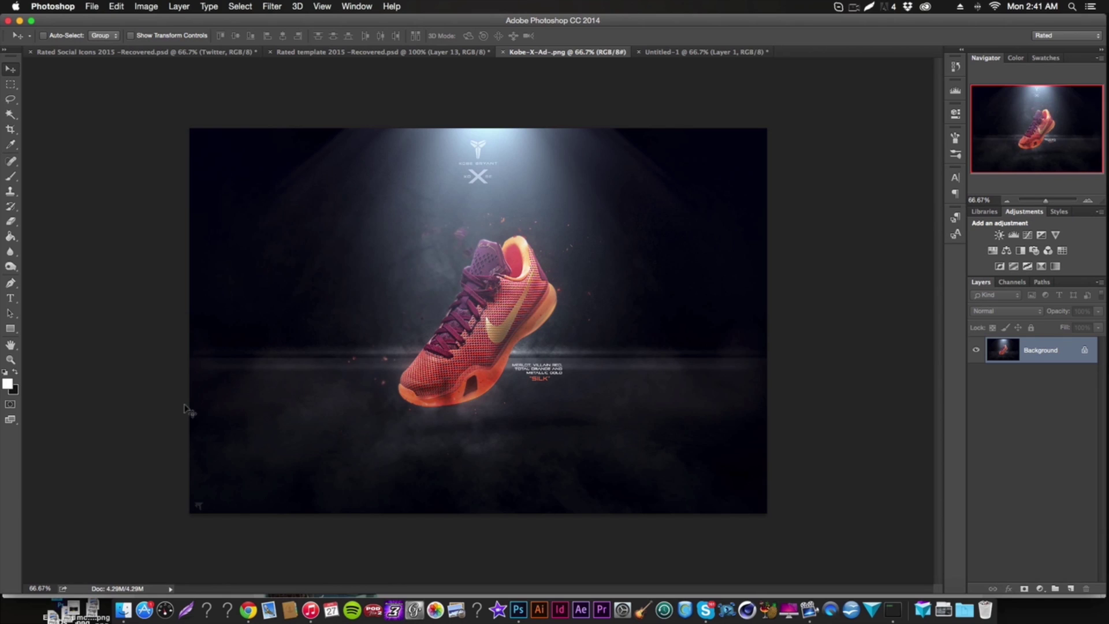
pyautogui.click(676, 52)
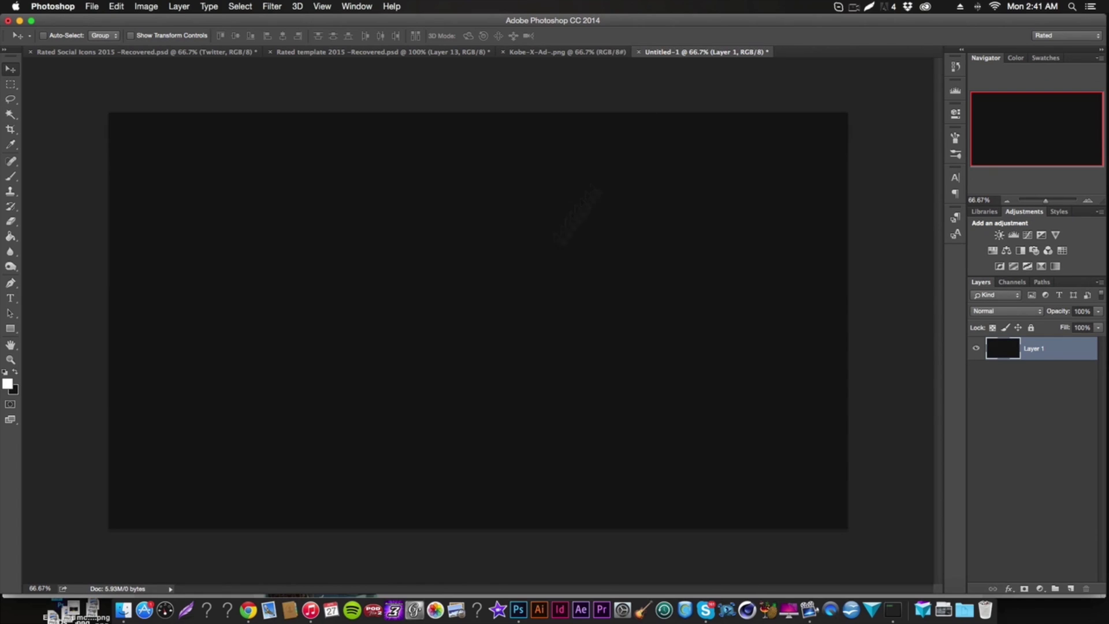
pyautogui.click(1009, 589)
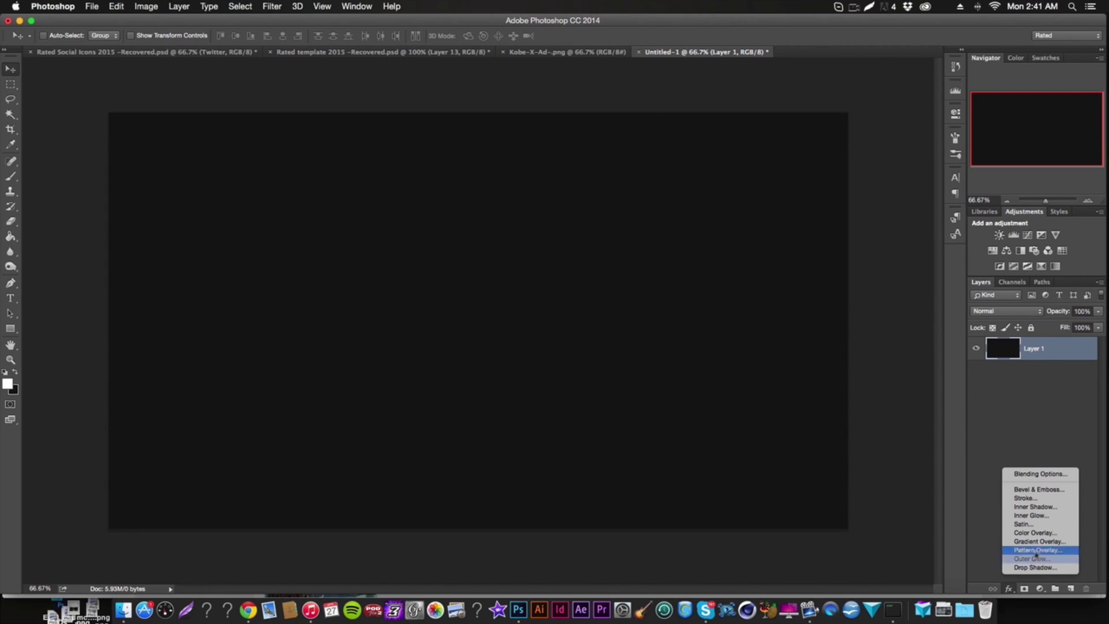
pyautogui.click(1034, 532)
pyautogui.click(892, 140)
pyautogui.click(870, 246)
pyautogui.press('Return')
pyautogui.press('Return')
pyautogui.rightClick(1037, 347)
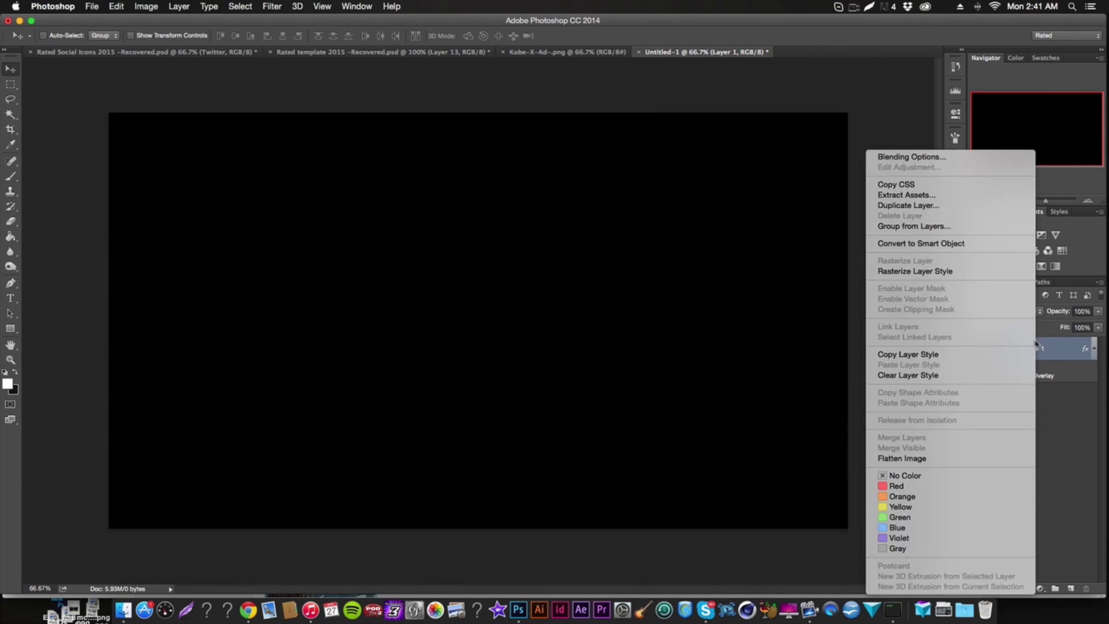
pyautogui.click(912, 271)
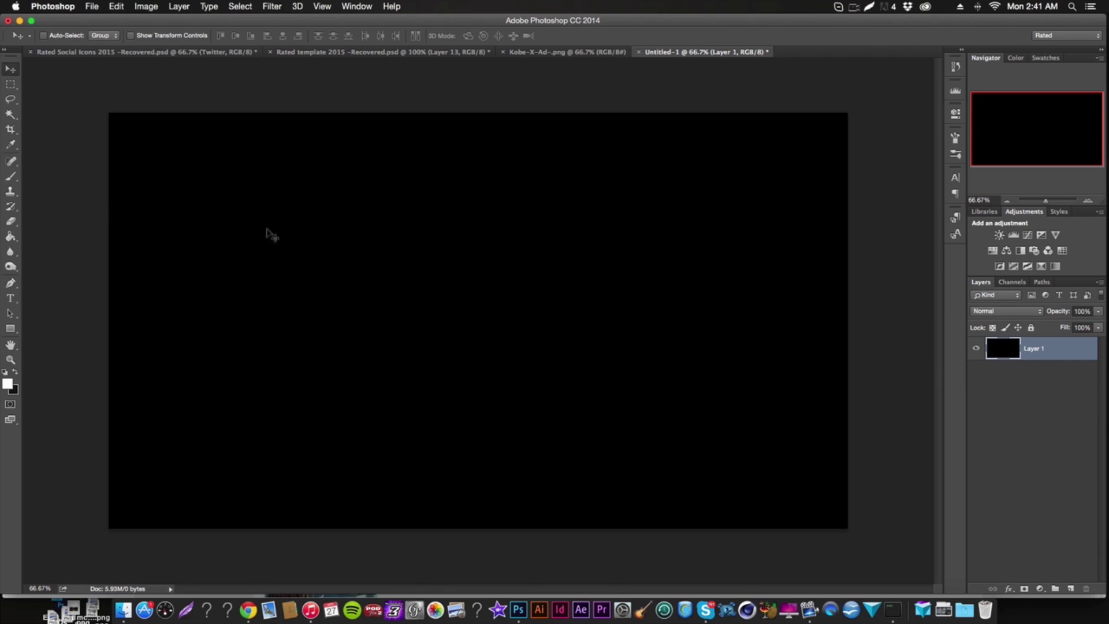
# Step: Add a new layer and draw a closed Pen path around the lower part of the canvas, extending past its side and bottom edges
pyautogui.click(1070, 590)
pyautogui.press('p')
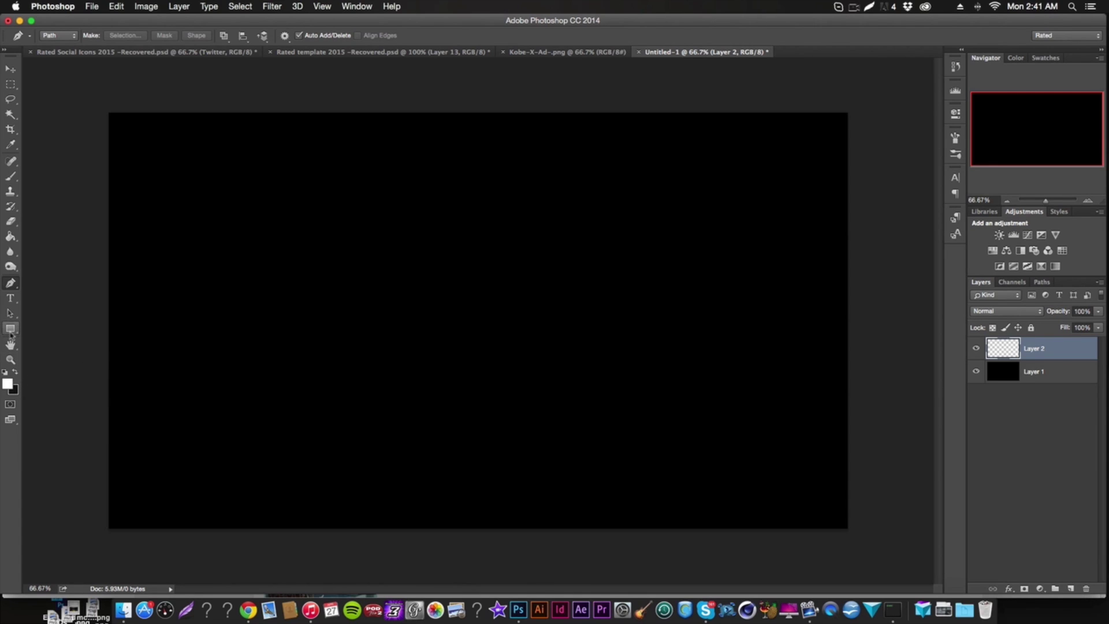
pyautogui.click(89, 347)
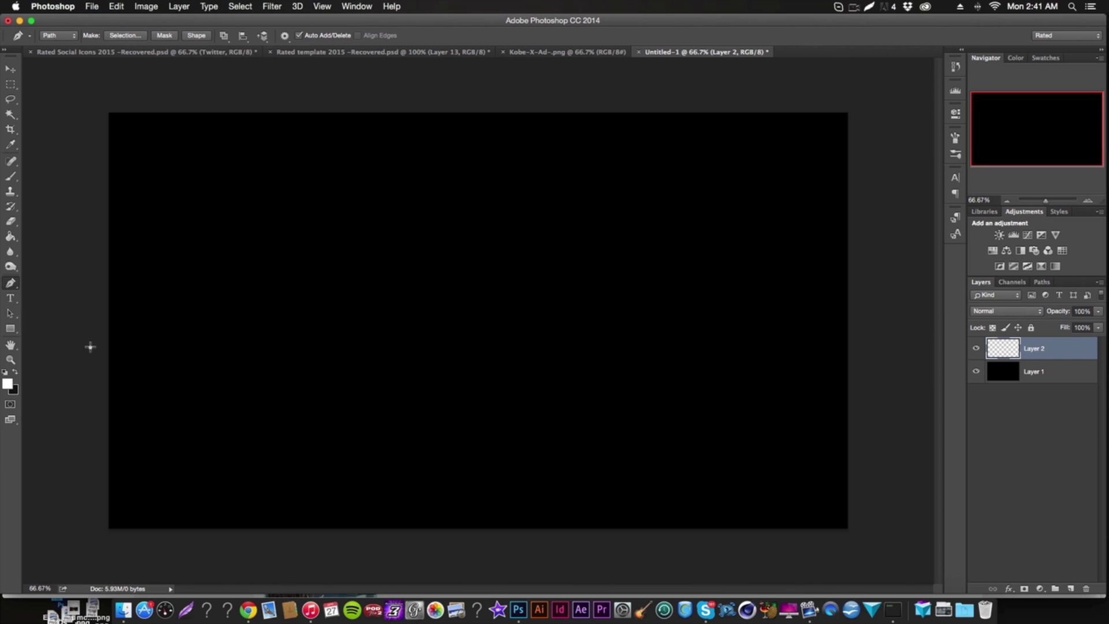
pyautogui.press('super+z')
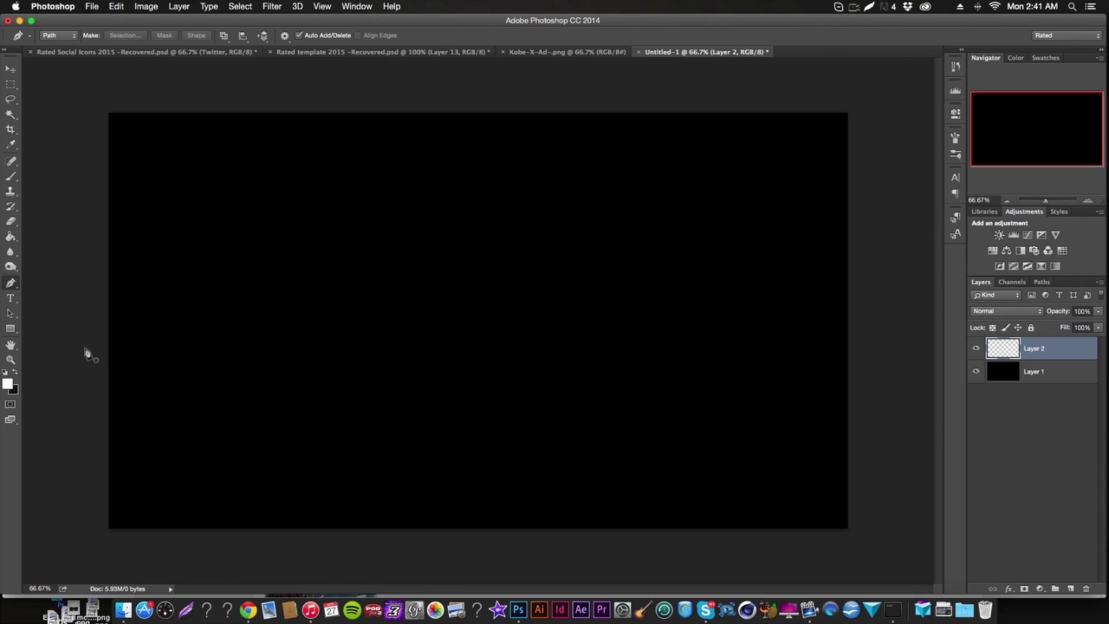
pyautogui.click(91, 349)
pyautogui.press('super+z')
pyautogui.click(93, 344)
pyautogui.keyDown('shift'); pyautogui.click(901, 344); pyautogui.keyUp('shift')
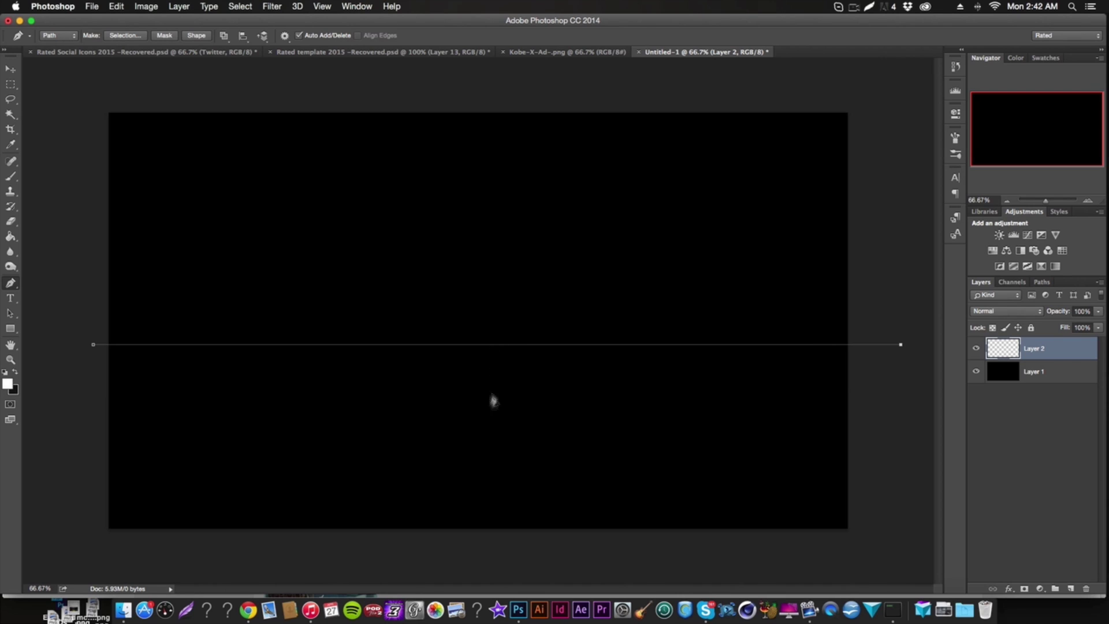
pyautogui.keyDown('shift'); pyautogui.click(920, 556); pyautogui.keyUp('shift')
pyautogui.keyDown('shift'); pyautogui.click(58, 557); pyautogui.keyUp('shift')
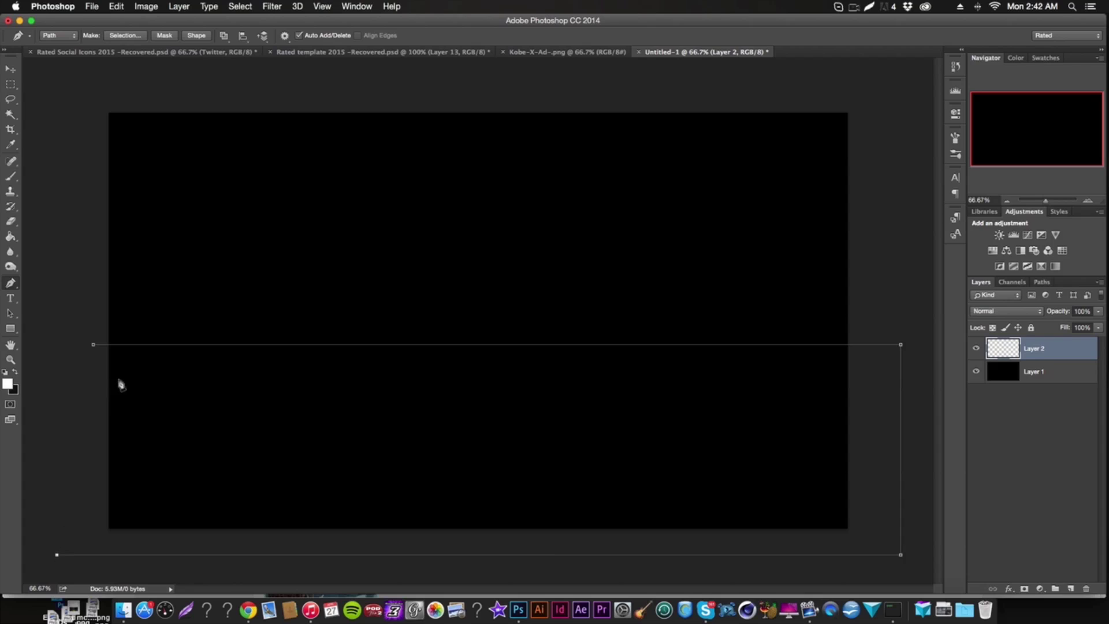
pyautogui.click(93, 346)
# Step: Fill the path with the color 121212 and delete the path
pyautogui.rightClick(435, 457)
pyautogui.click(482, 527)
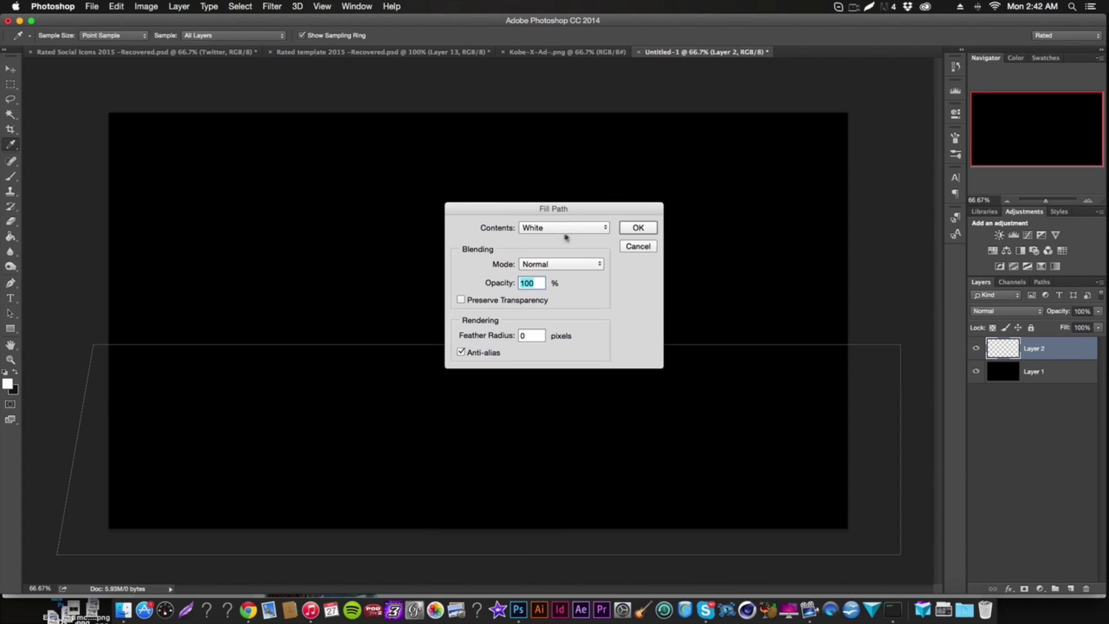
pyautogui.click(556, 231)
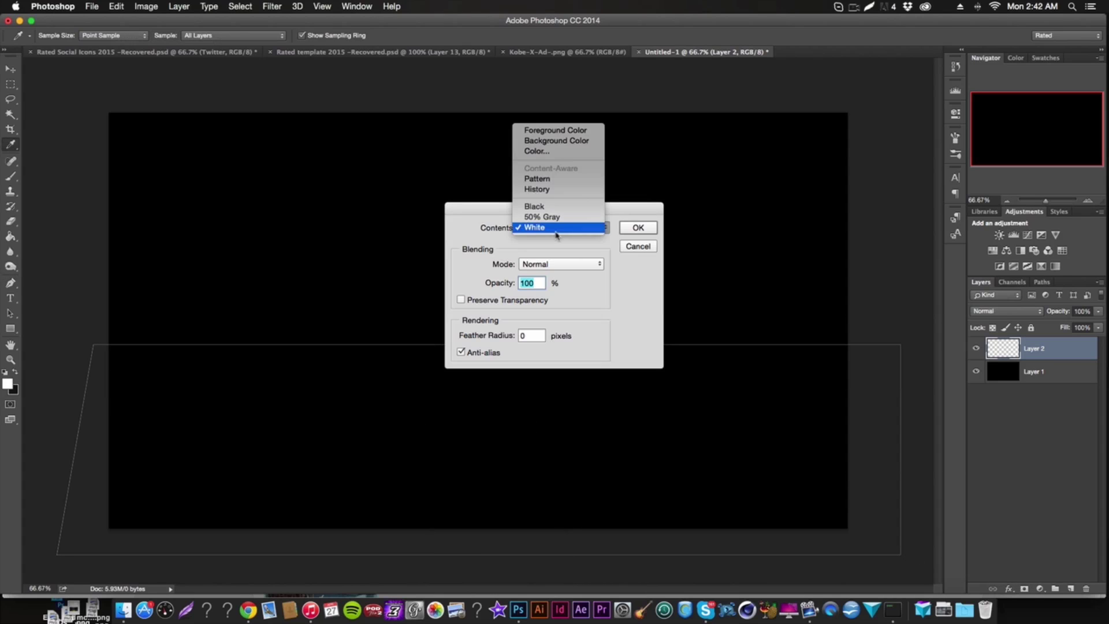
pyautogui.click(537, 151)
pyautogui.write('121212')
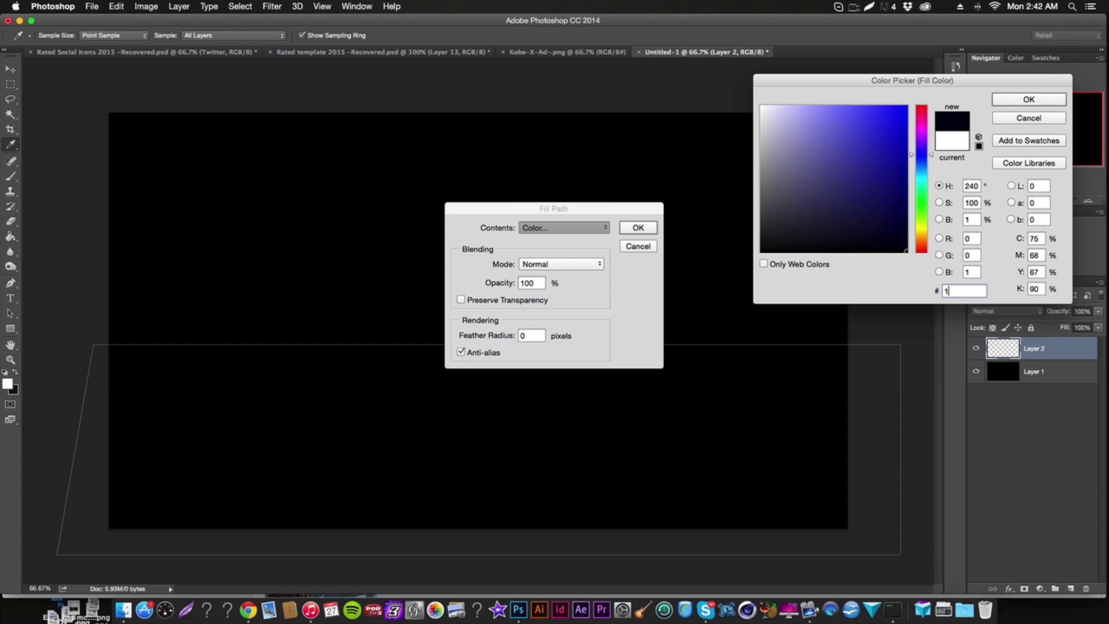
pyautogui.press('Return')
pyautogui.press('Return')
pyautogui.rightClick(527, 392)
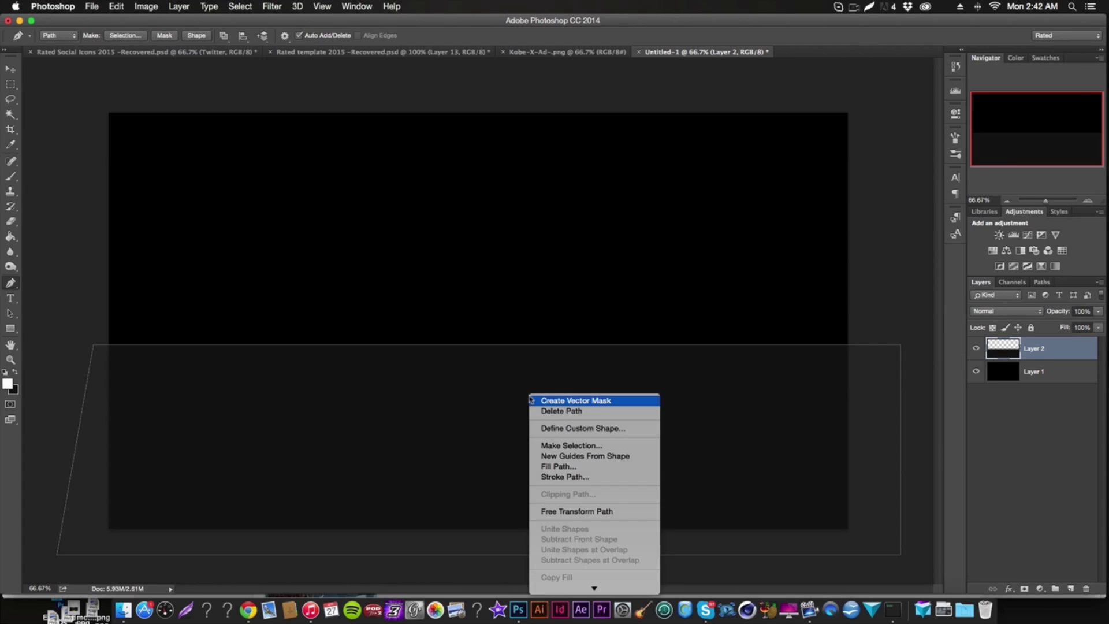
pyautogui.click(545, 412)
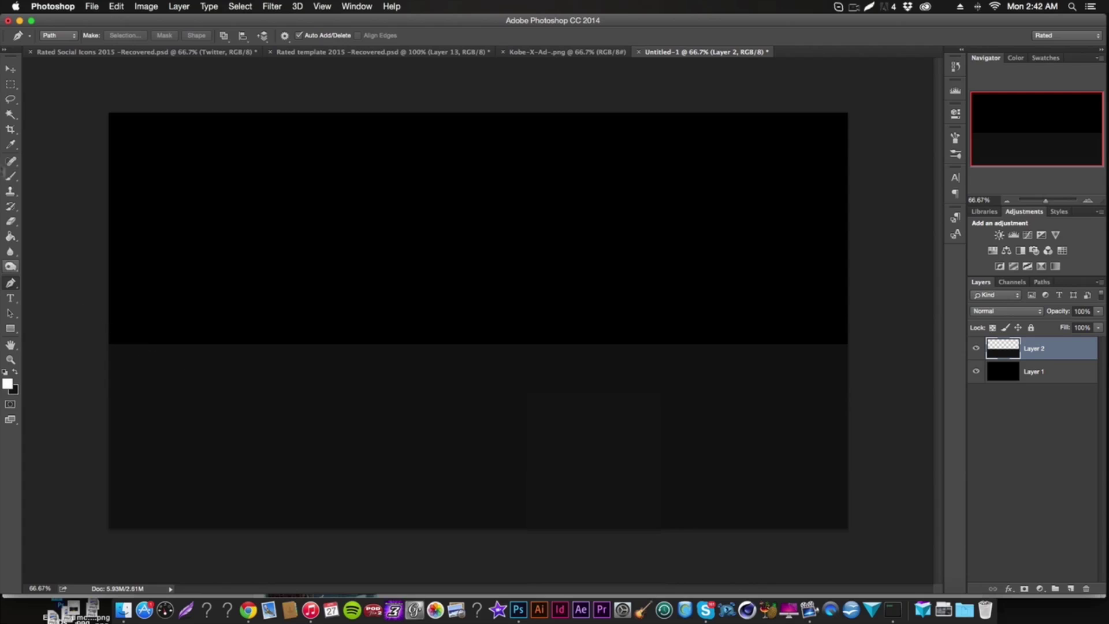
# Step: Erase the sides and bottom of the dark gray floor on Layer 2 with an 800 px Eraser, undoing the last stroke
pyautogui.click(11, 225)
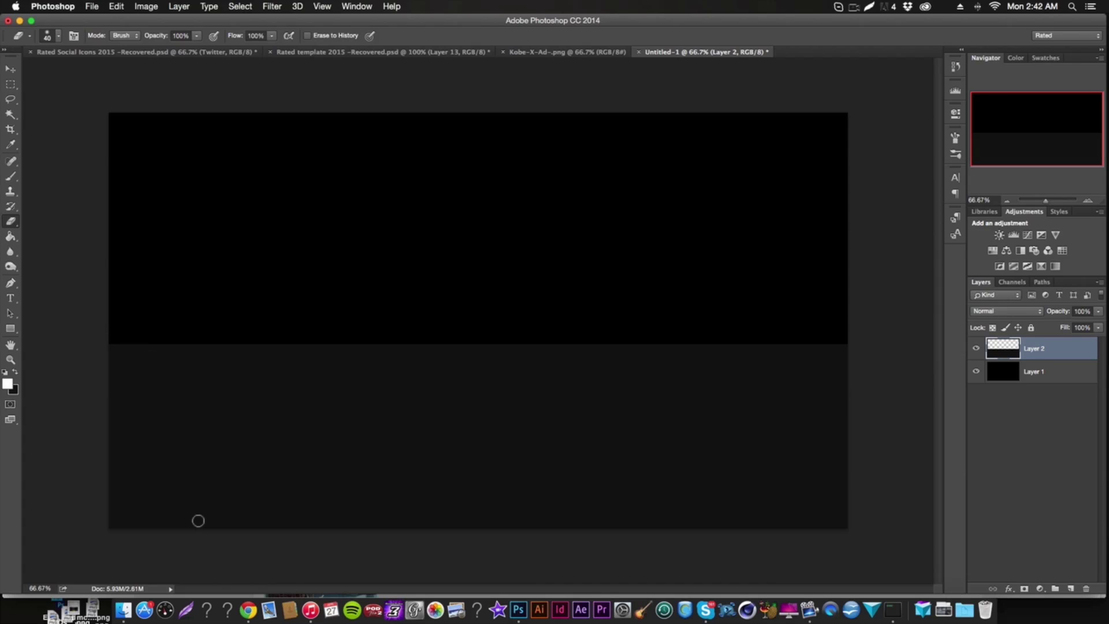
pyautogui.press(']')
pyautogui.press(']')
pyautogui.press(']')
pyautogui.press(']')
pyautogui.press(']')
pyautogui.press(']')
pyautogui.press(']')
pyautogui.press(']')
pyautogui.press(']')
pyautogui.press(']')
pyautogui.press(']')
pyautogui.press(']')
pyautogui.press(']')
pyautogui.press(']')
pyautogui.press(']')
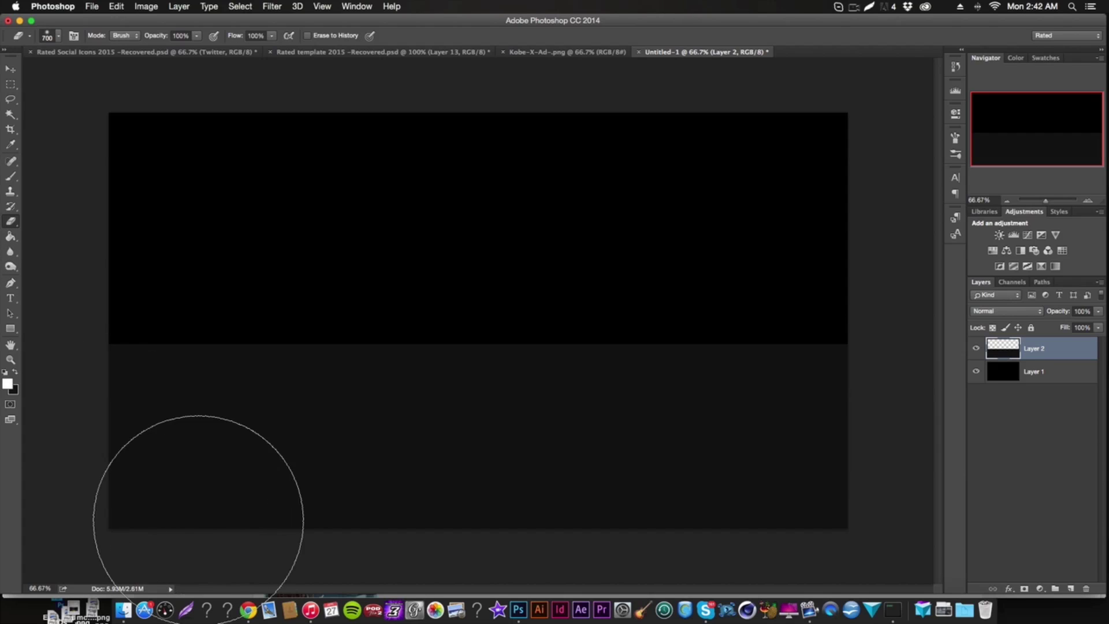
pyautogui.press(']')
pyautogui.press(']')
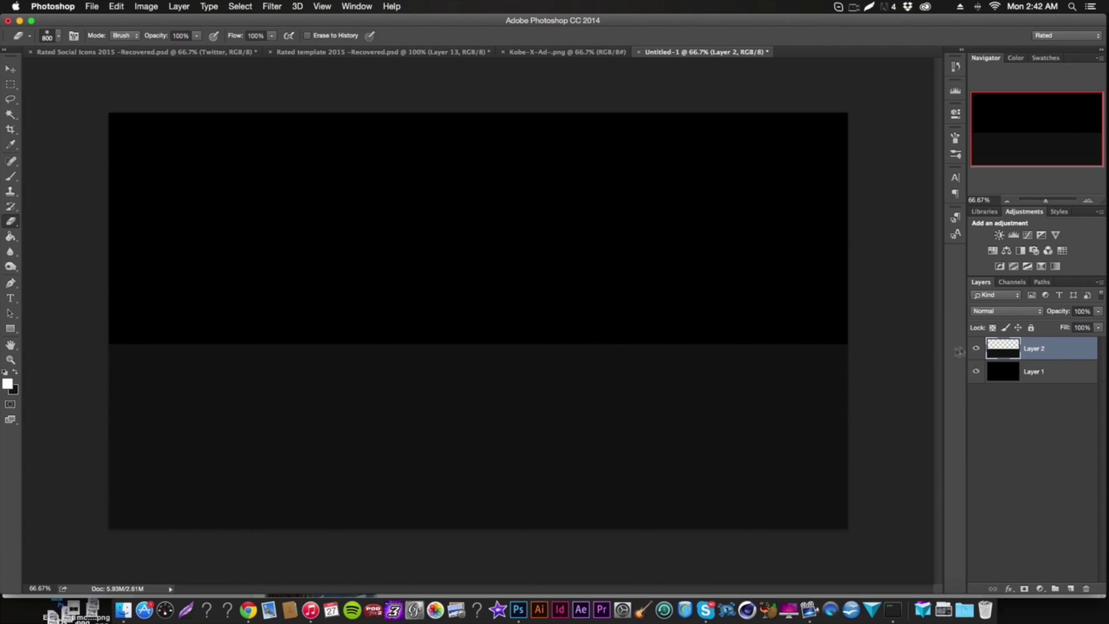
pyautogui.click(973, 349)
pyautogui.click(973, 349)
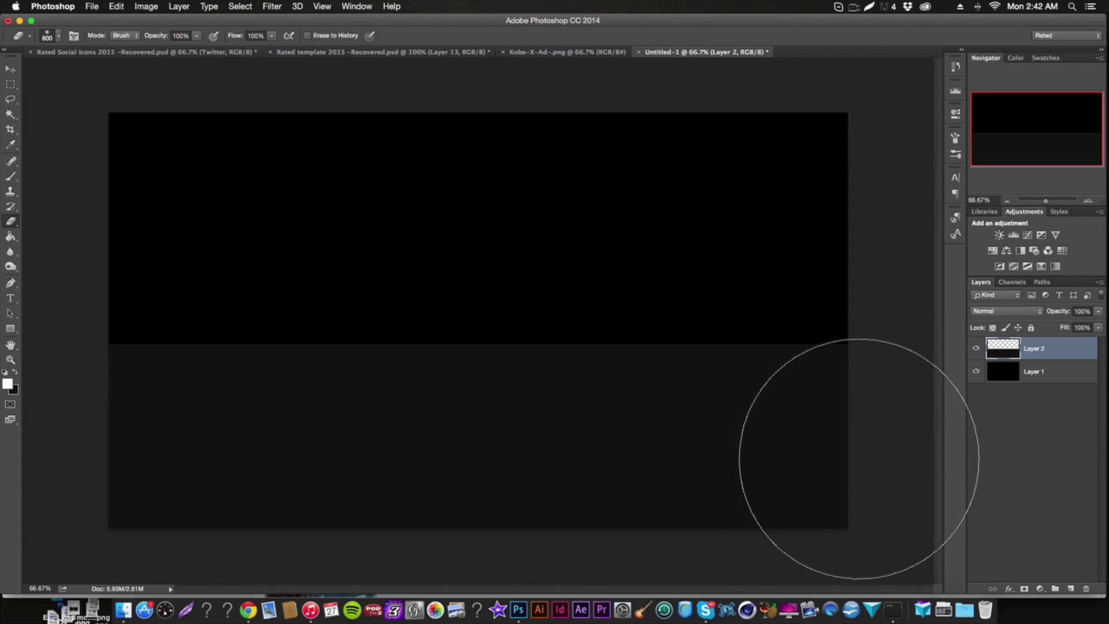
pyautogui.moveTo(847, 487)
pyautogui.mouseDown()
pyautogui.moveTo(799, 520)
pyautogui.moveTo(655, 568)
pyautogui.moveTo(299, 571)
pyautogui.moveTo(345, 564)
pyautogui.moveTo(213, 542)
pyautogui.moveTo(136, 445)
pyautogui.mouseUp()
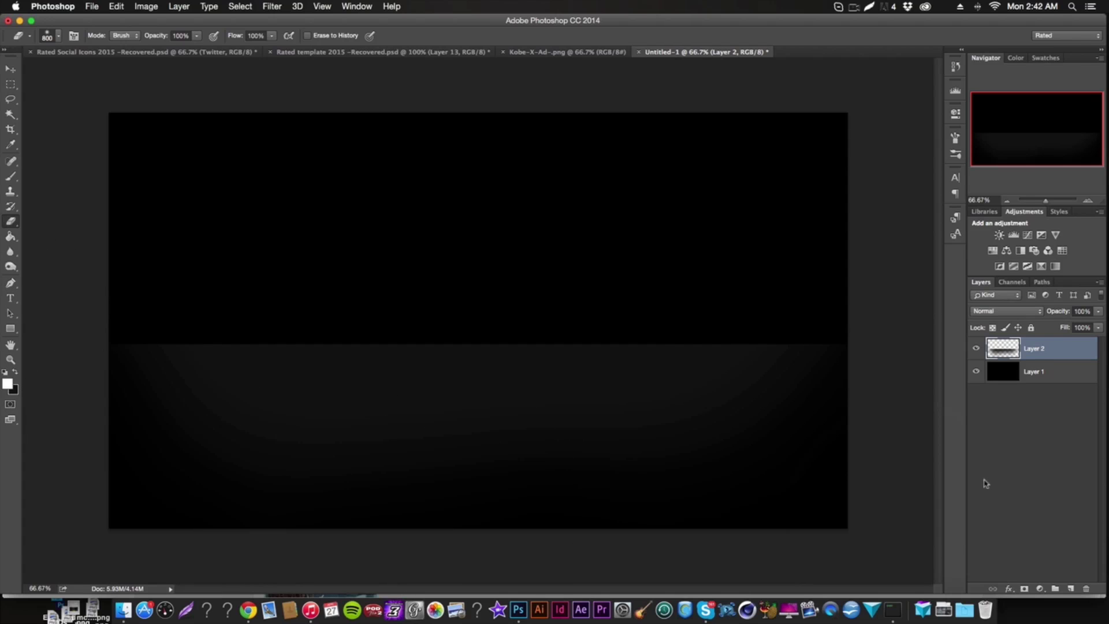
pyautogui.press('super+z')
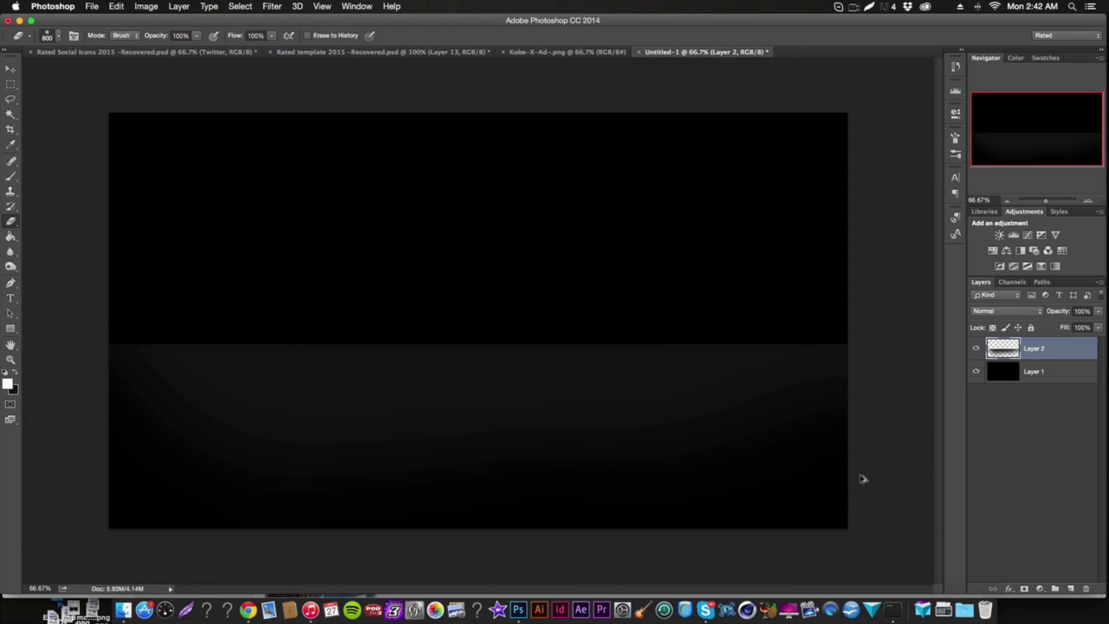
# Step: Set Layer 2's opacity to 60% and compare the canvas with the layer hidden and shown
pyautogui.click(1082, 311)
pyautogui.write('50')
pyautogui.press('Return')
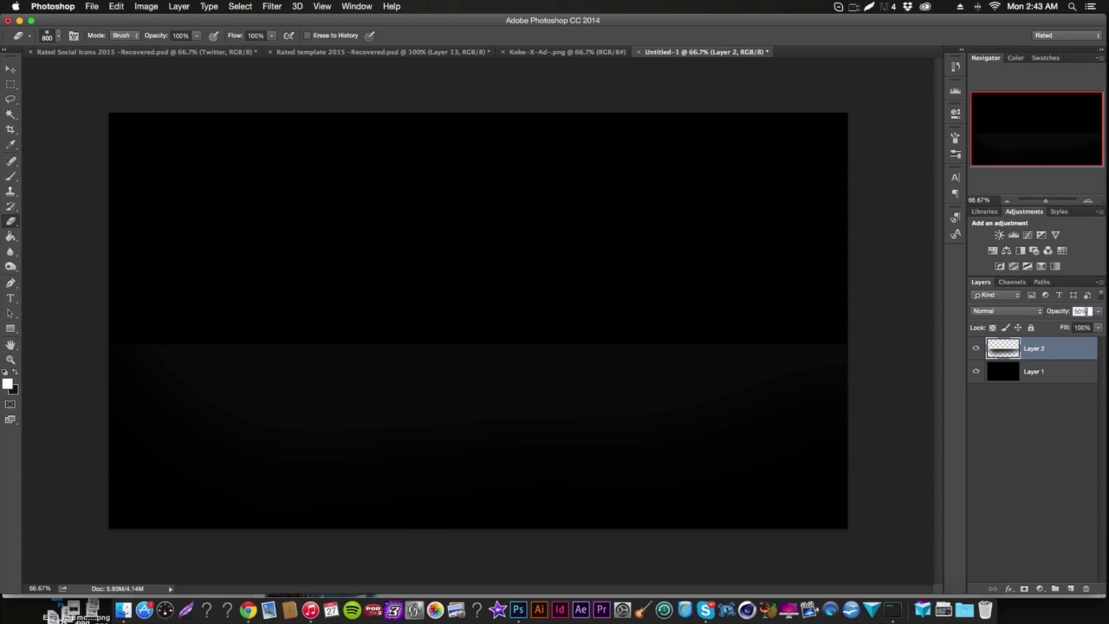
pyautogui.write('60')
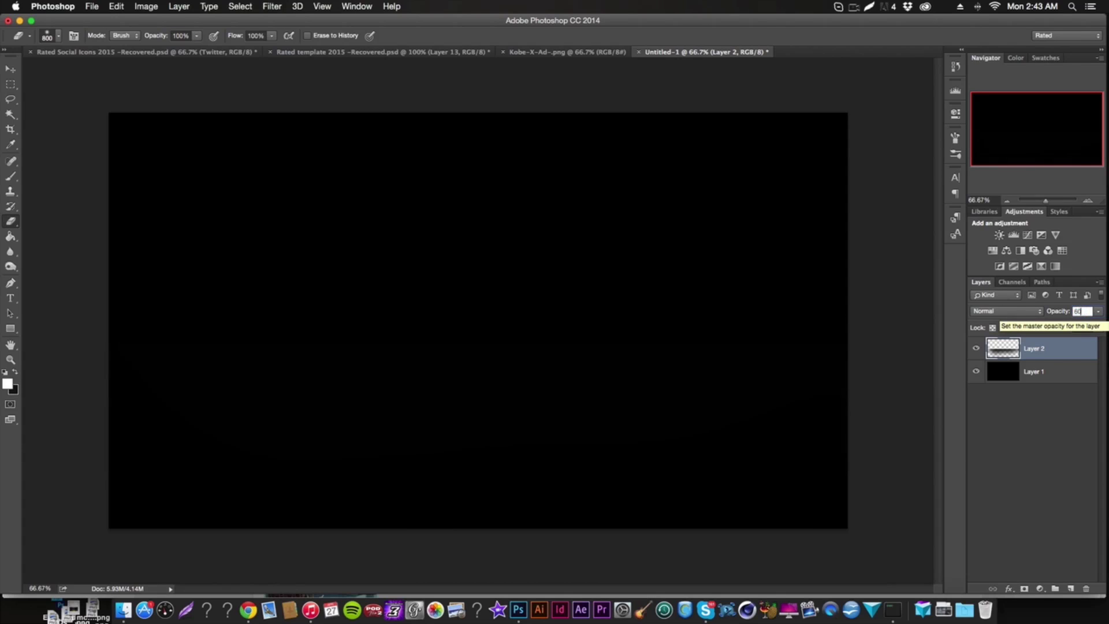
pyautogui.press('Return')
pyautogui.click(11, 69)
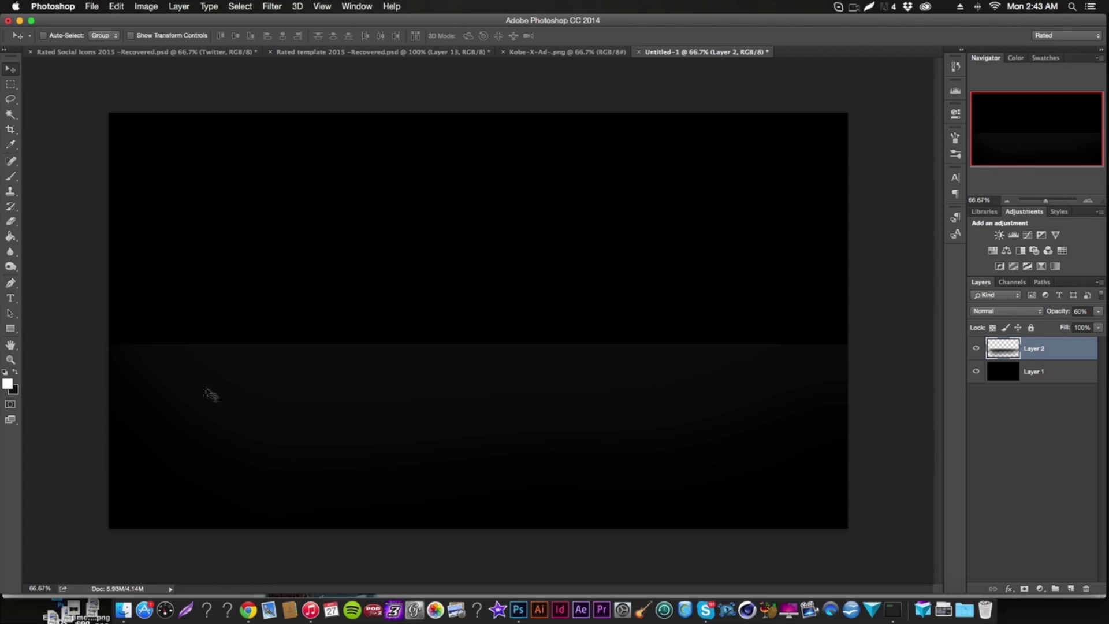
pyautogui.click(976, 349)
pyautogui.click(975, 349)
# Step: Try merging Layer 2 down into Layer 1 and undo the merge
pyautogui.rightClick(1050, 357)
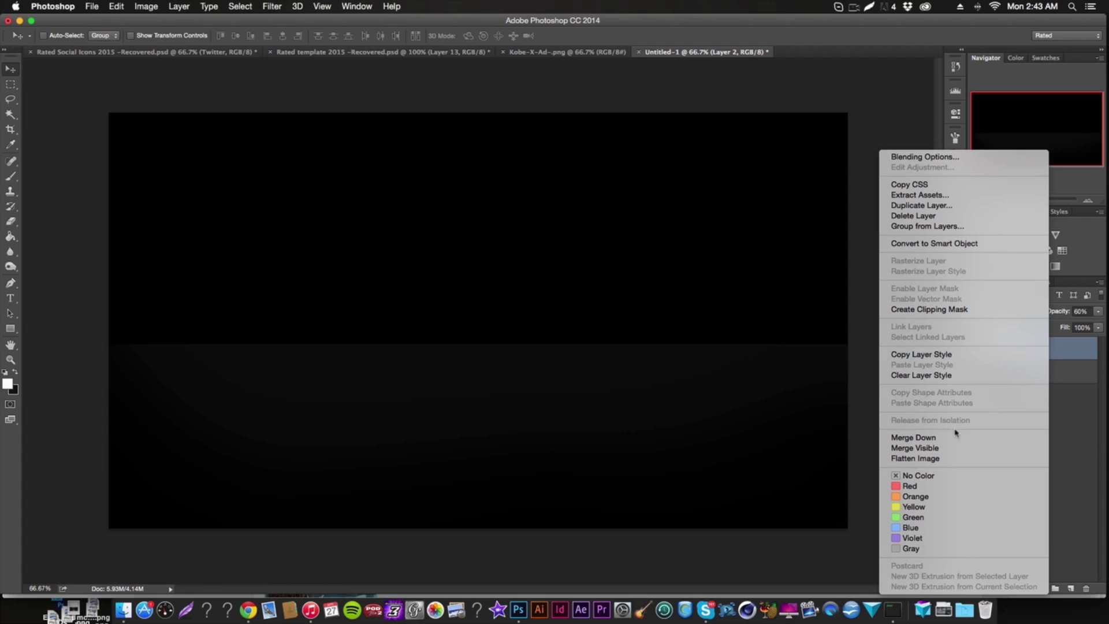
pyautogui.click(885, 436)
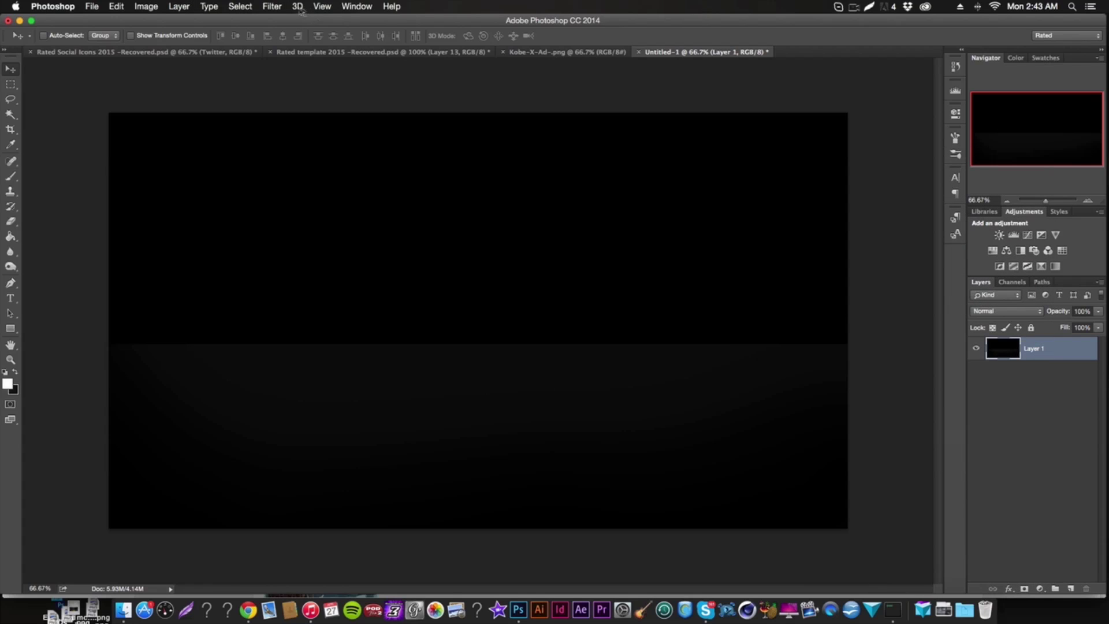
pyautogui.click(272, 6)
pyautogui.press('super+z')
# Step: Add a new layer directly above Layer 1 and paint one soft white 1200 px brush dab near the canvas center
pyautogui.click(1068, 376)
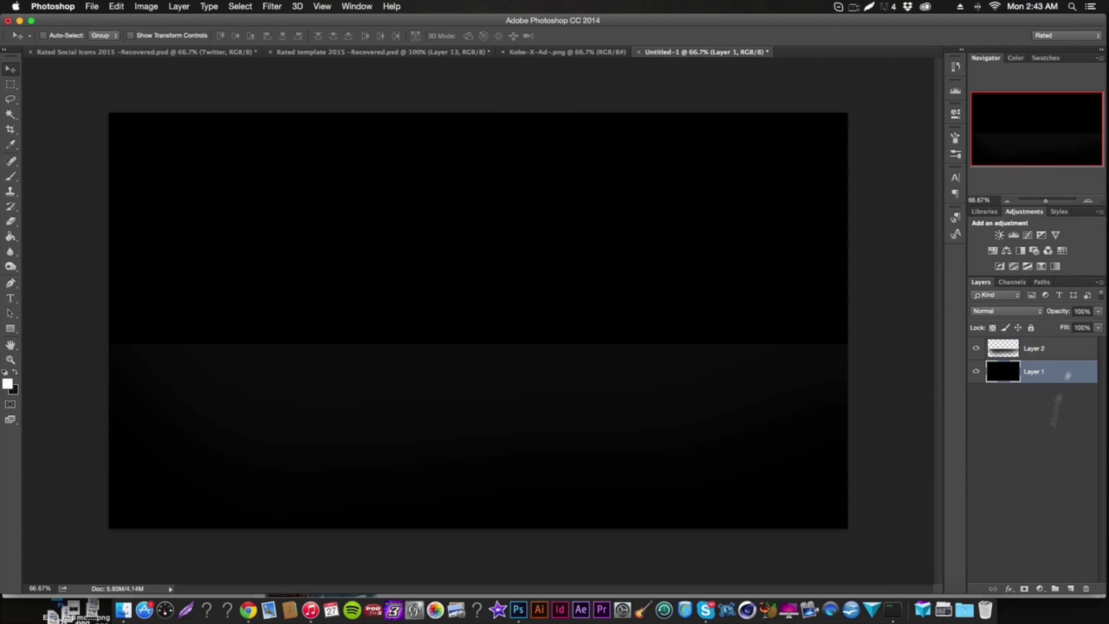
pyautogui.click(1070, 589)
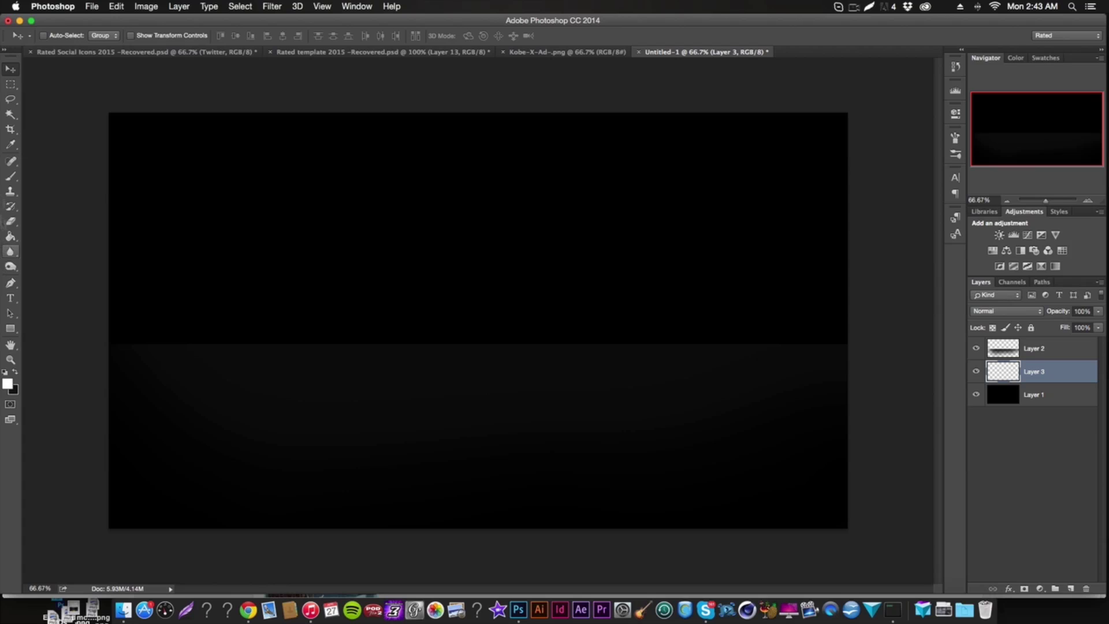
pyautogui.click(7, 179)
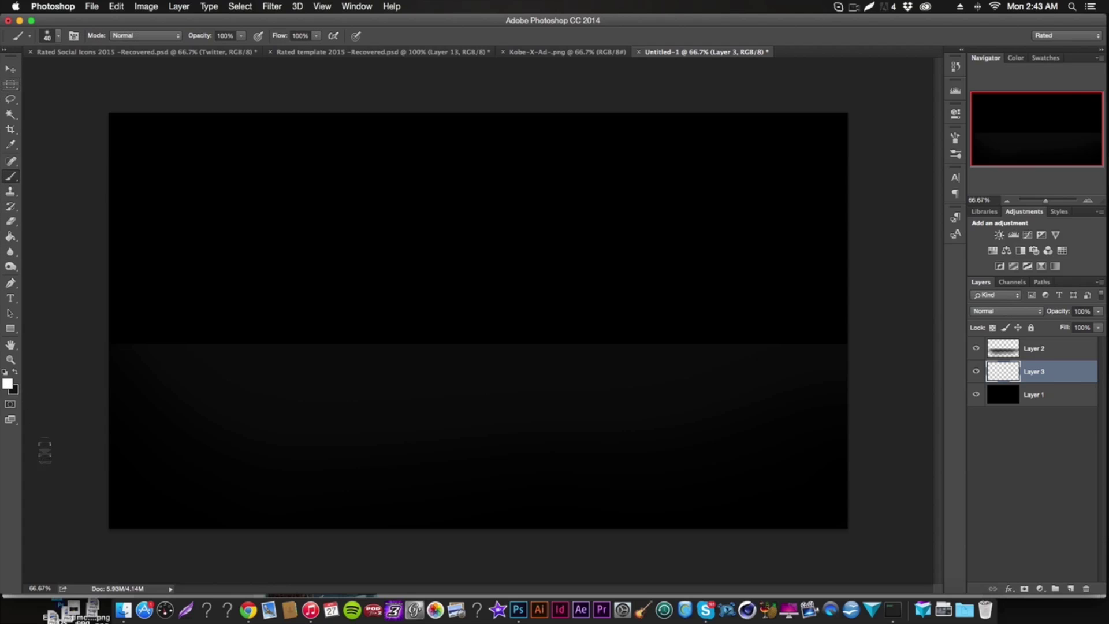
pyautogui.click(7, 384)
pyautogui.press('Return')
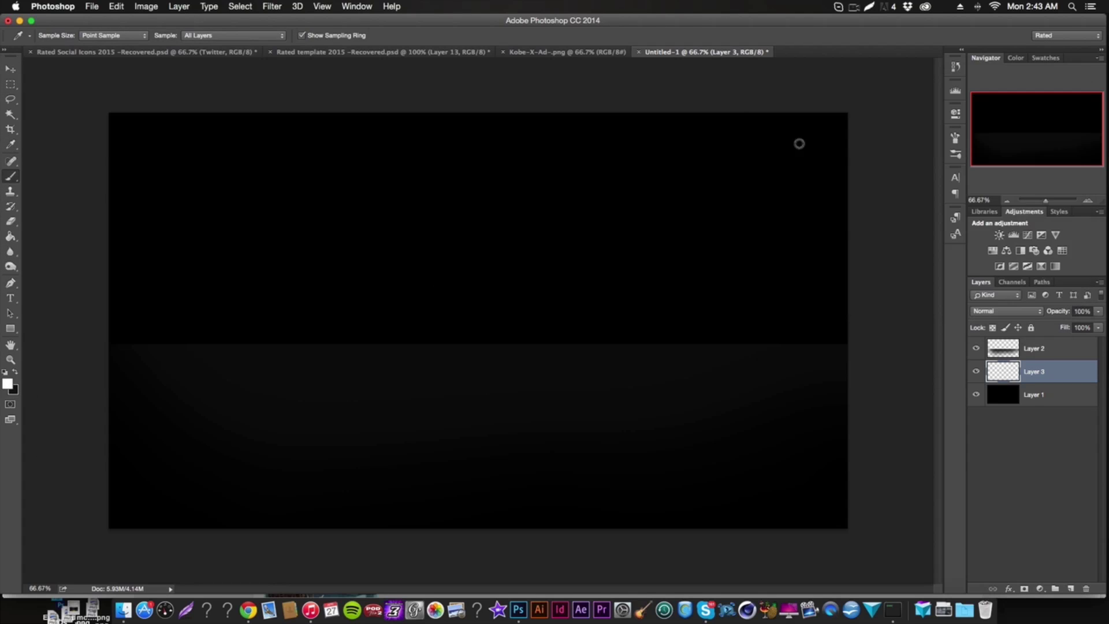
pyautogui.press(']')
pyautogui.press(']')
pyautogui.press(']')
pyautogui.press(']')
pyautogui.press(']')
pyautogui.press(']')
pyautogui.press(']')
pyautogui.press(']')
pyautogui.press(']')
pyautogui.press(']')
pyautogui.press(']')
pyautogui.press(']')
pyautogui.press(']')
pyautogui.press(']')
pyautogui.press(']')
pyautogui.press(']')
pyautogui.press(']')
pyautogui.press(']')
pyautogui.press(']')
pyautogui.press(']')
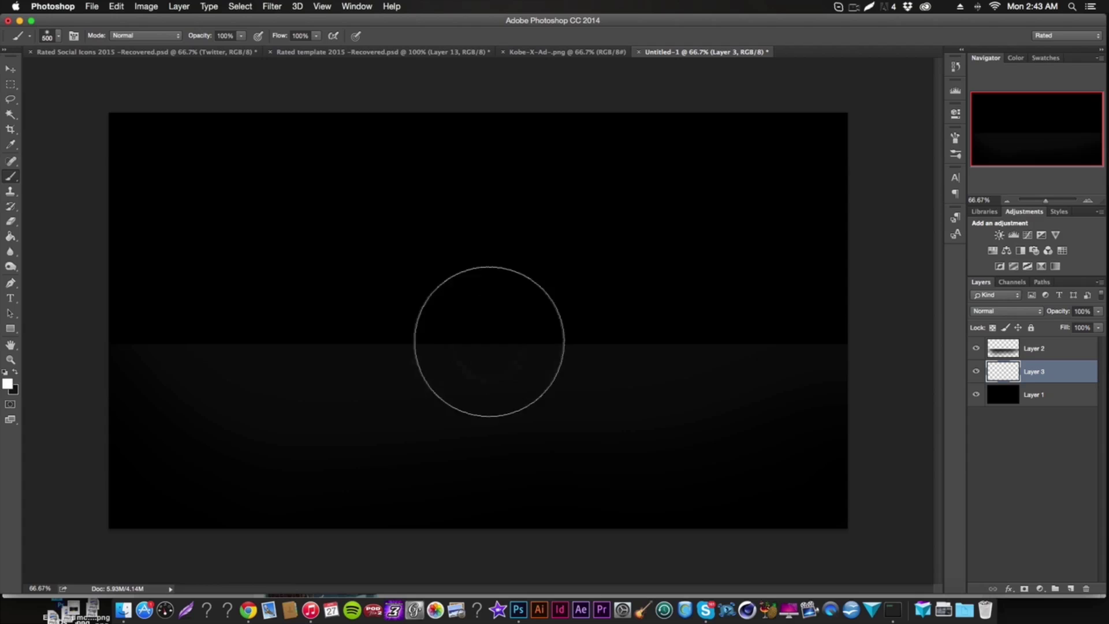
pyautogui.press(']')
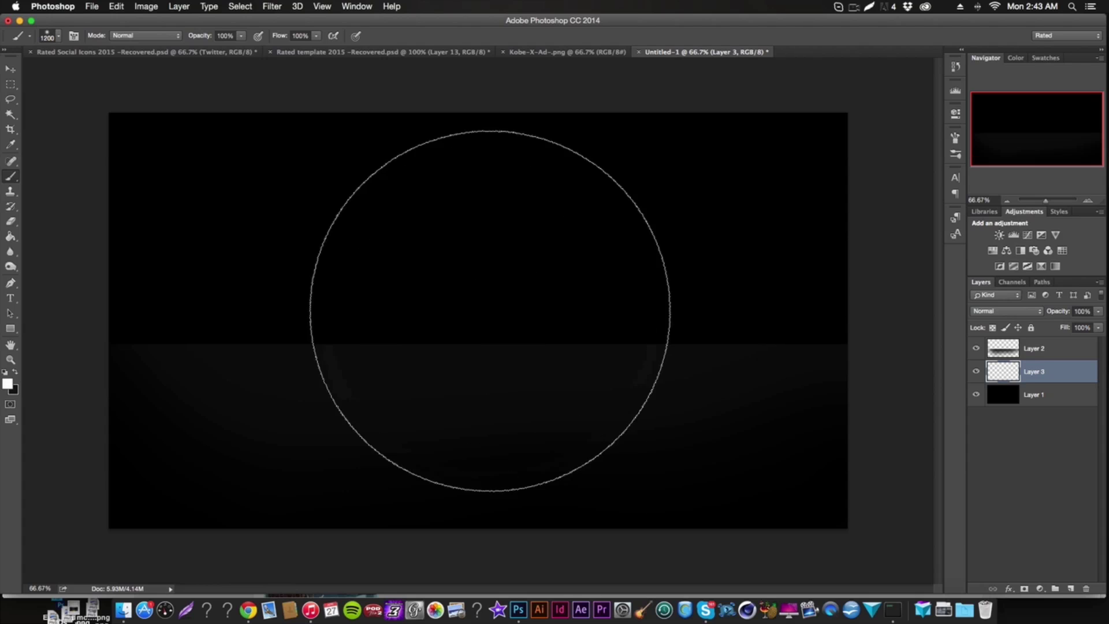
pyautogui.click(492, 314)
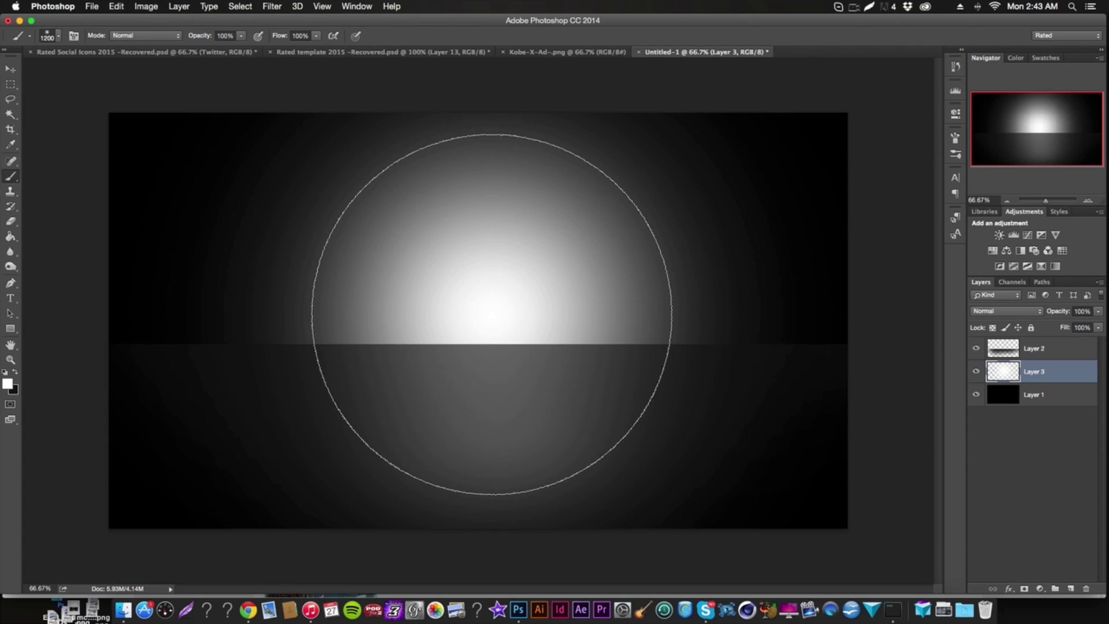
# Step: Move Layer 3 above Layer 2 and erase its glow above the floor edge with an 800 px, then a 125 px Eraser
pyautogui.moveTo(1026, 367); pyautogui.dragTo(1024, 345)
pyautogui.click(11, 221)
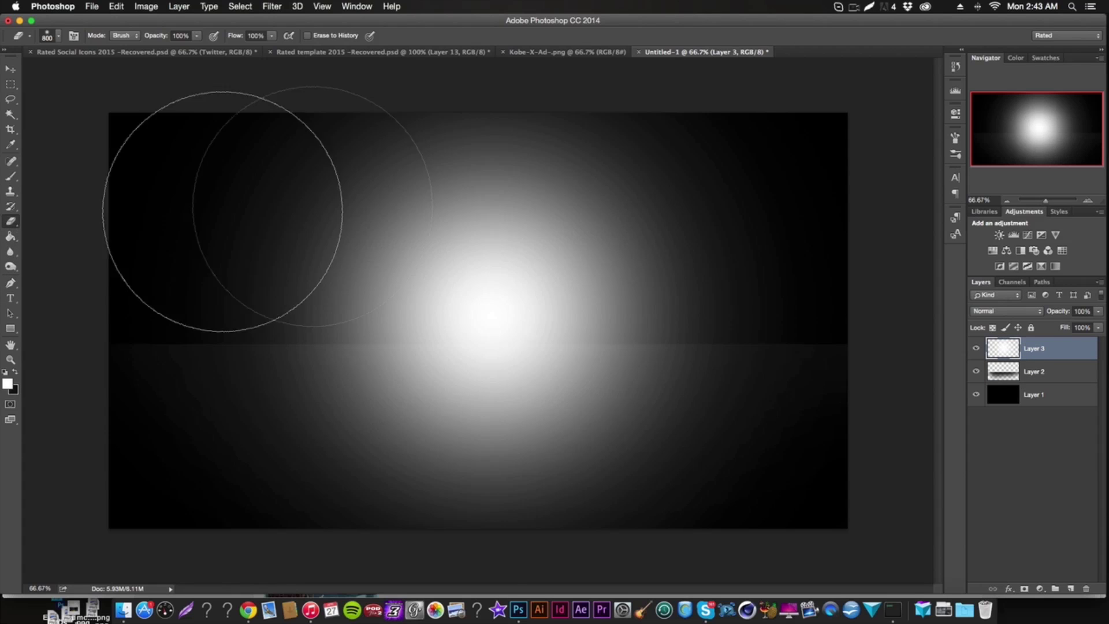
pyautogui.moveTo(370, 202)
pyautogui.mouseDown()
pyautogui.moveTo(588, 208)
pyautogui.moveTo(490, 189)
pyautogui.mouseUp()
pyautogui.press('[')
pyautogui.press('[')
pyautogui.press('[')
pyautogui.press('[')
pyautogui.press('[')
pyautogui.press('[')
pyautogui.press('[')
pyautogui.press('[')
pyautogui.press('[')
pyautogui.press('[')
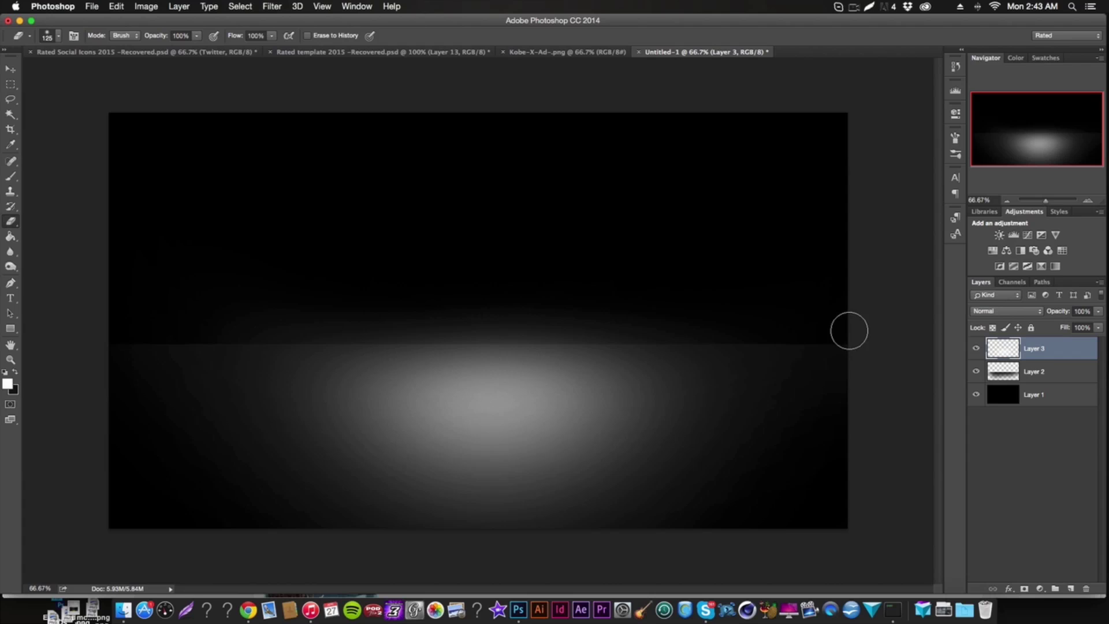
pyautogui.moveTo(850, 325); pyautogui.dragTo(8, 328)
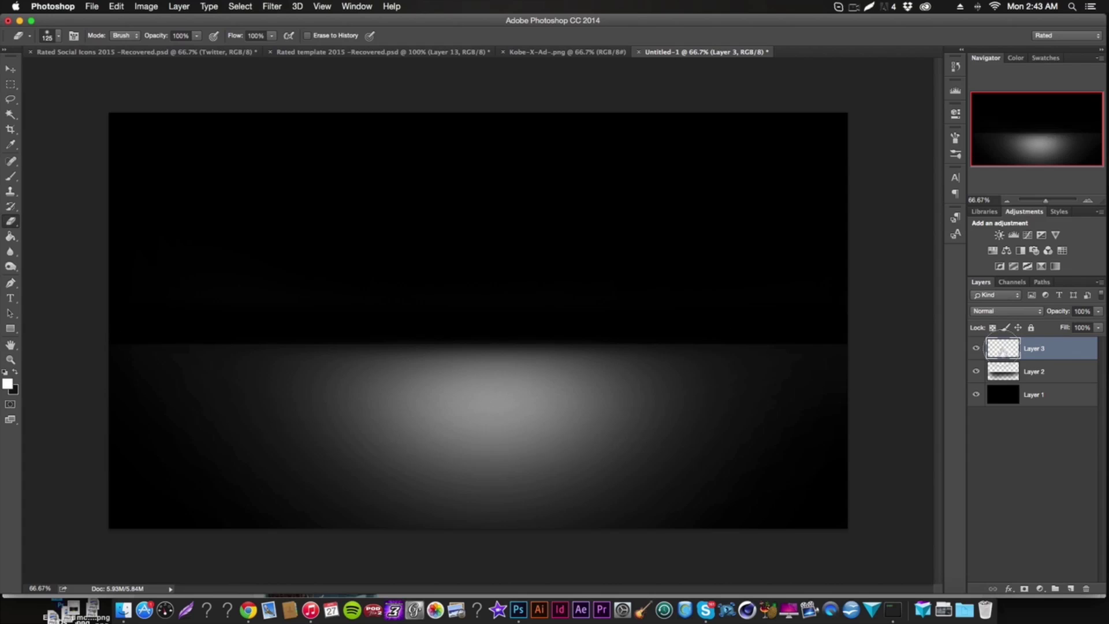
# Step: Nudge the floor glow slightly and set Layer 3's opacity to 10%, trying 15% first
pyautogui.write('15')
pyautogui.press('Return')
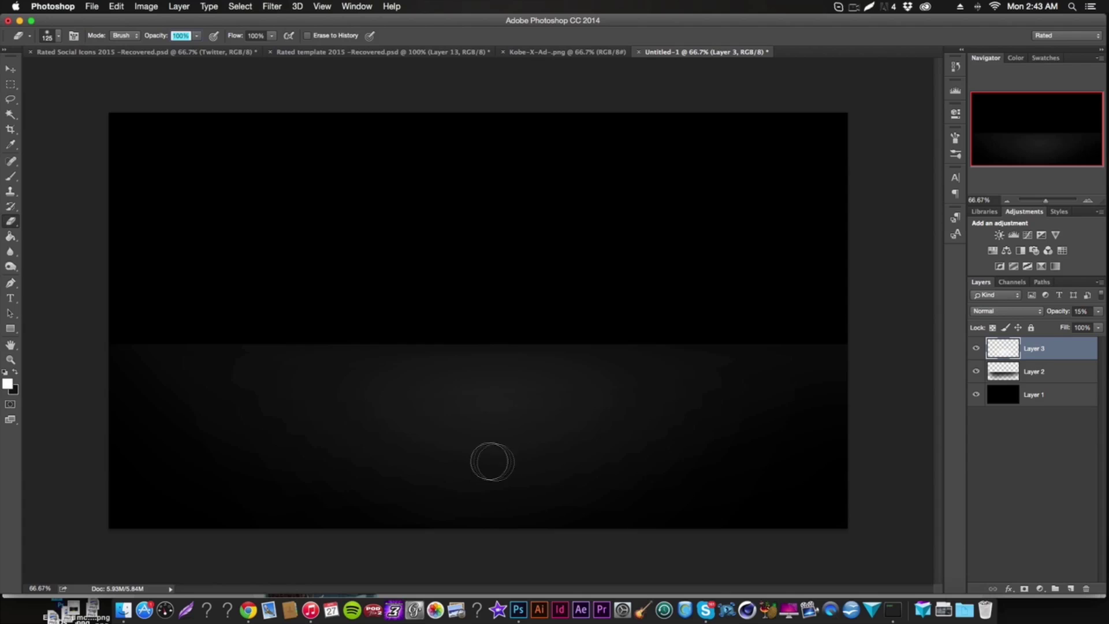
pyautogui.click(10, 69)
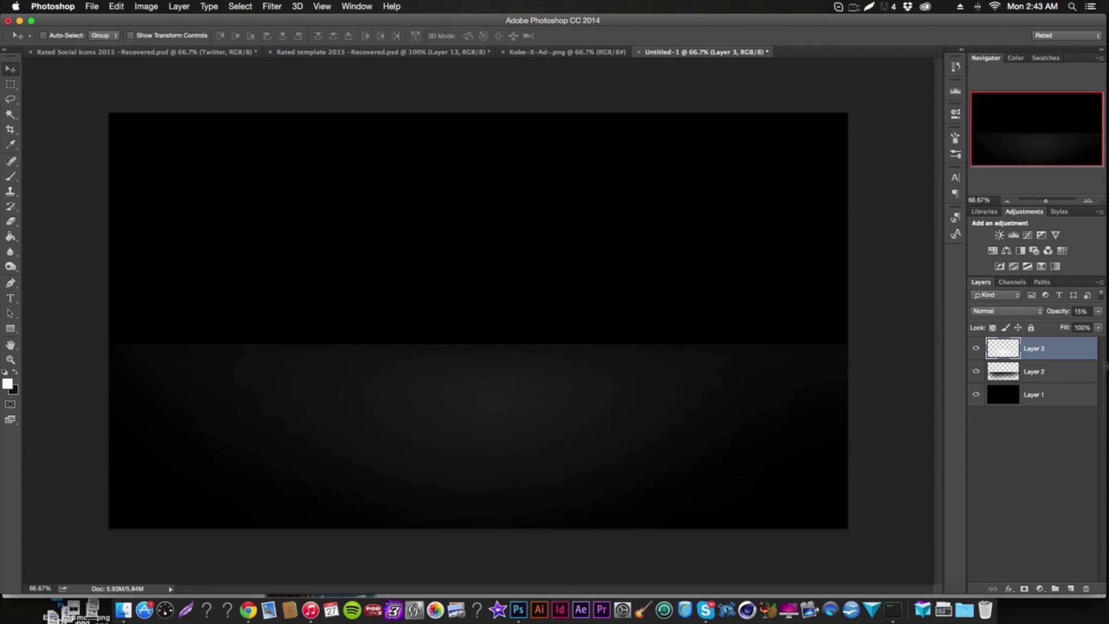
pyautogui.moveTo(641, 386)
pyautogui.mouseDown()
pyautogui.moveTo(627, 391)
pyautogui.moveTo(636, 389)
pyautogui.mouseUp()
pyautogui.write('10')
pyautogui.press('Return')
# Step: Add another layer directly above Layer 1 and paint a soft white 1200 px brush dab near the canvas center
pyautogui.click(1071, 399)
pyautogui.click(1070, 588)
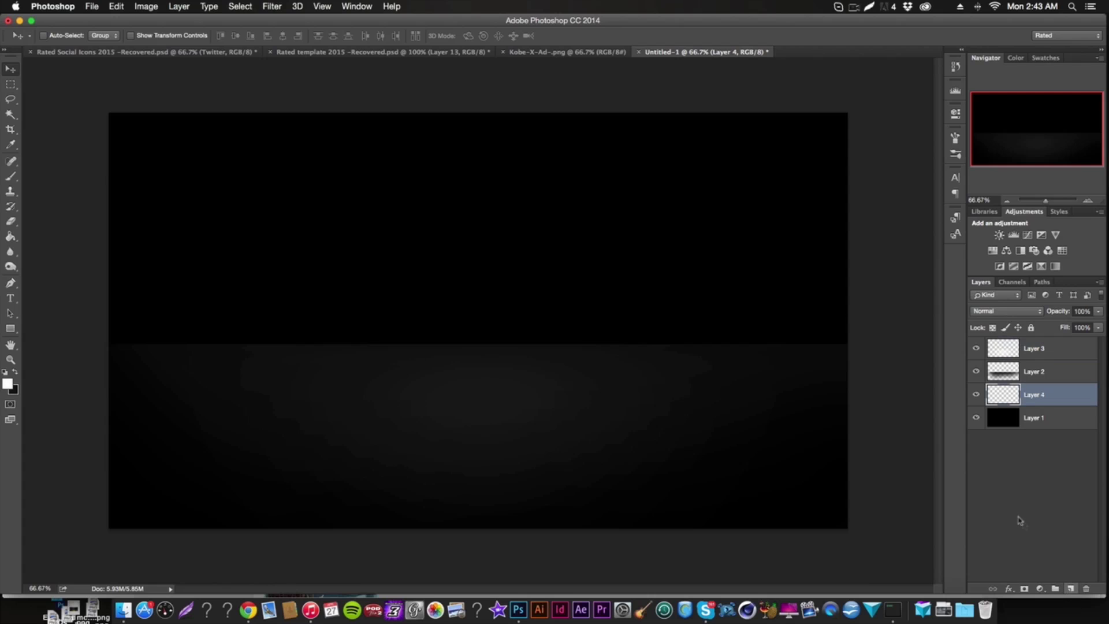
pyautogui.click(7, 174)
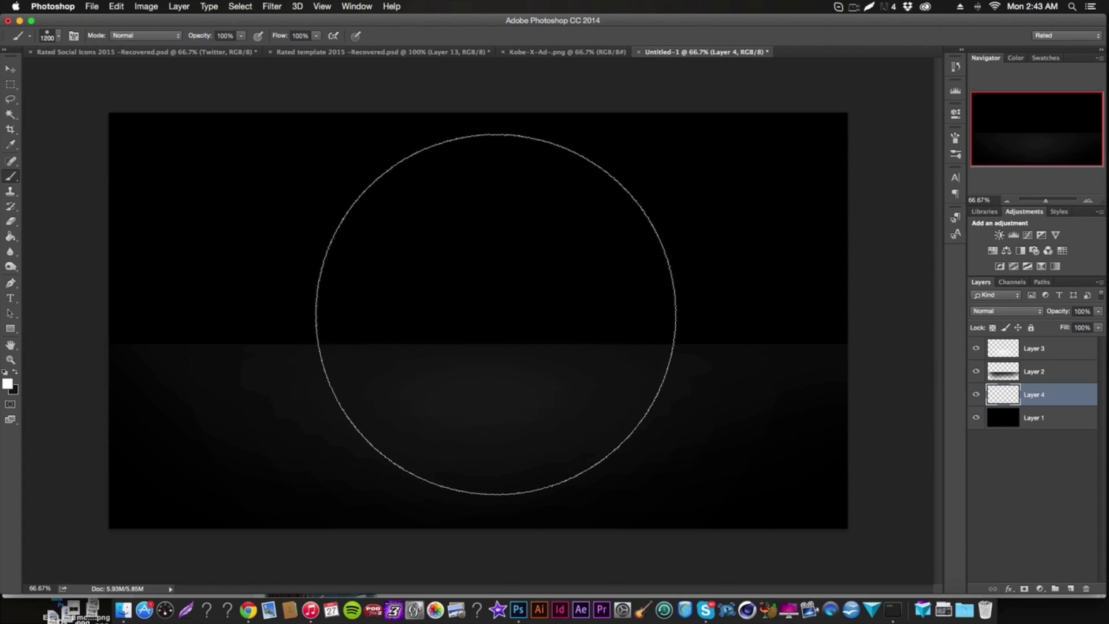
pyautogui.click(496, 315)
# Step: Erase the part of Layer 4's glow that lies below the floor edge with a 125 px Eraser
pyautogui.click(10, 221)
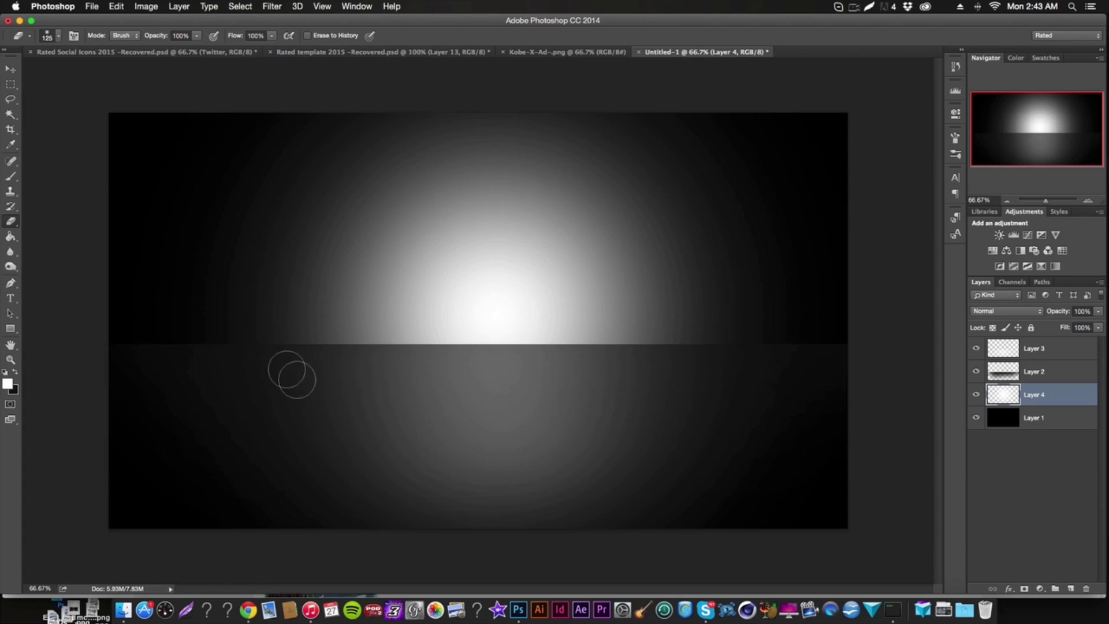
pyautogui.moveTo(228, 365); pyautogui.dragTo(740, 365)
pyautogui.moveTo(790, 435)
pyautogui.mouseDown()
pyautogui.moveTo(210, 495)
pyautogui.moveTo(757, 502)
pyautogui.moveTo(943, 463)
pyautogui.moveTo(569, 393)
pyautogui.moveTo(176, 389)
pyautogui.moveTo(386, 397)
pyautogui.moveTo(644, 484)
pyautogui.moveTo(309, 463)
pyautogui.moveTo(245, 431)
pyautogui.moveTo(723, 376)
pyautogui.mouseUp()
# Step: Try opacities of 15% and 5% on Layer 4 and set it to 10%
pyautogui.write('15')
pyautogui.press('Return')
pyautogui.click(1080, 311)
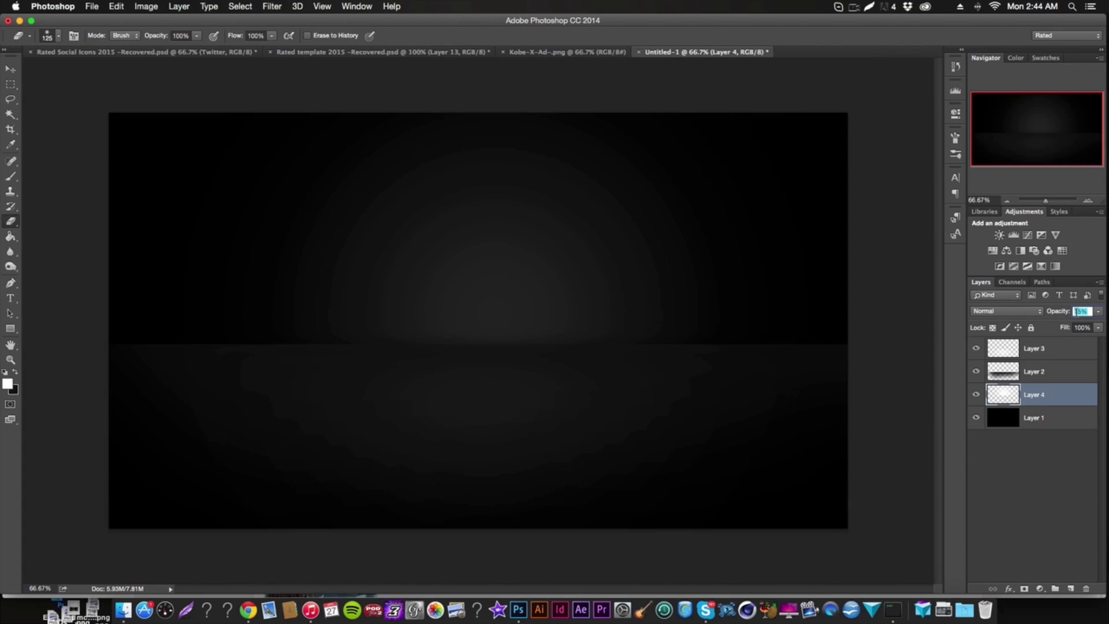
pyautogui.write('5')
pyautogui.press('Return')
pyautogui.write('10')
pyautogui.press('Return')
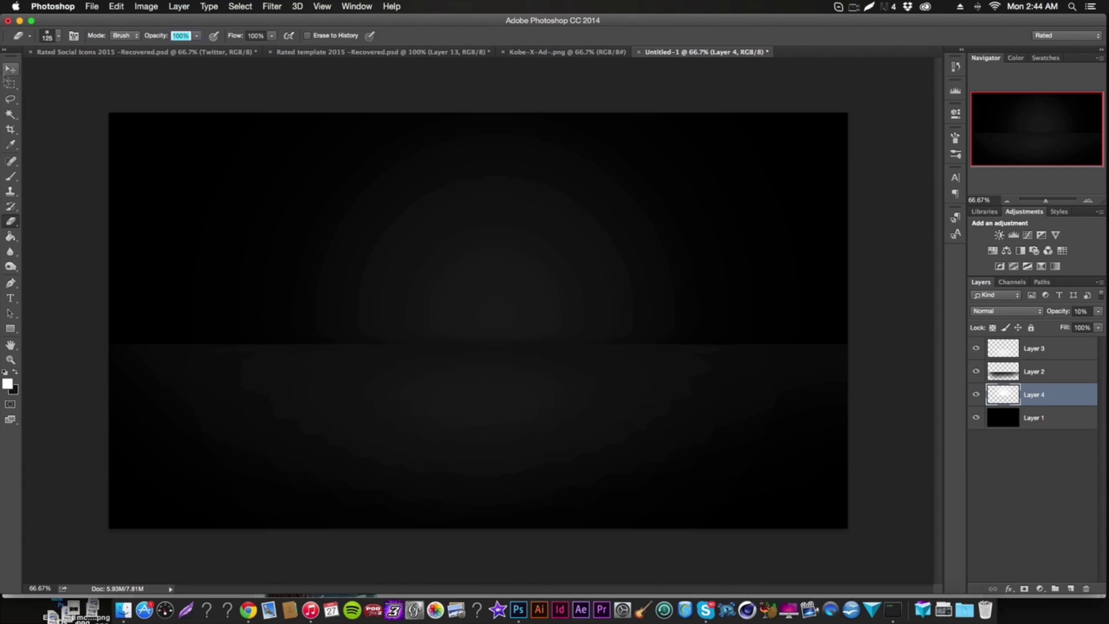
# Step: Scale Layer 4's glow up to about 146% around its center with Free Transform and move it slightly upward
pyautogui.click(8, 70)
pyautogui.press('super+t')
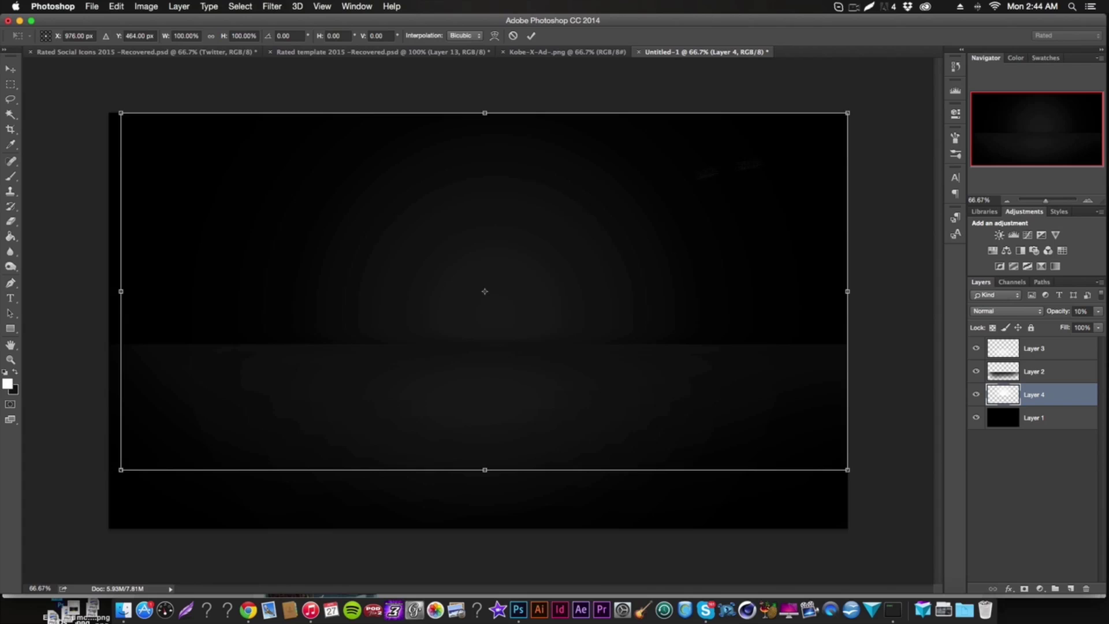
pyautogui.moveTo(848, 113); pyautogui.dragTo(1013, 30)
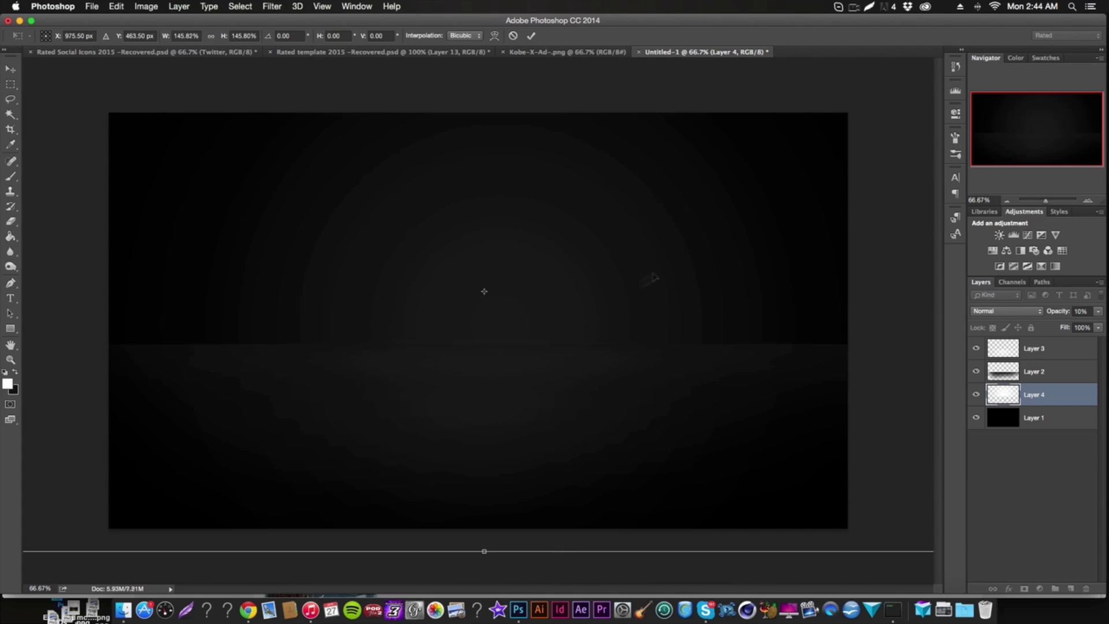
pyautogui.press('Return')
pyautogui.moveTo(553, 327); pyautogui.dragTo(553, 302)
# Step: Lower Layer 4's opacity to 5% and nudge the background glow slightly
pyautogui.click(1080, 312)
pyautogui.write('4')
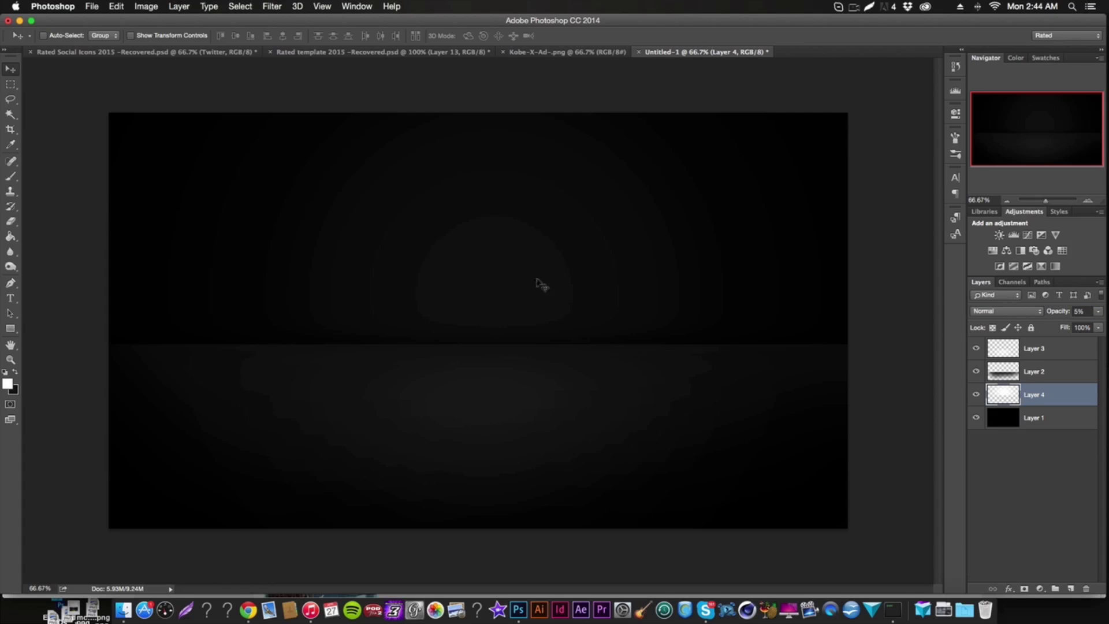
pyautogui.moveTo(535, 282); pyautogui.dragTo(532, 282)
pyautogui.click(1081, 312)
# Step: Check the Kobe-X-Ad reference image and add a new layer above Layer 3 in the Untitled-1 document
pyautogui.click(589, 55)
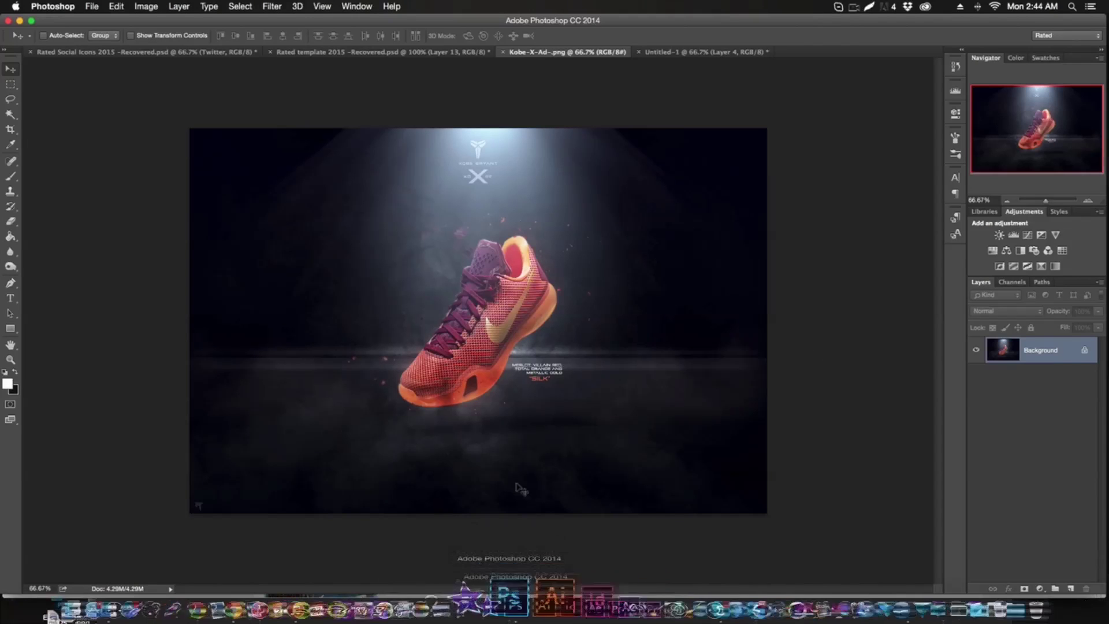
pyautogui.click(693, 52)
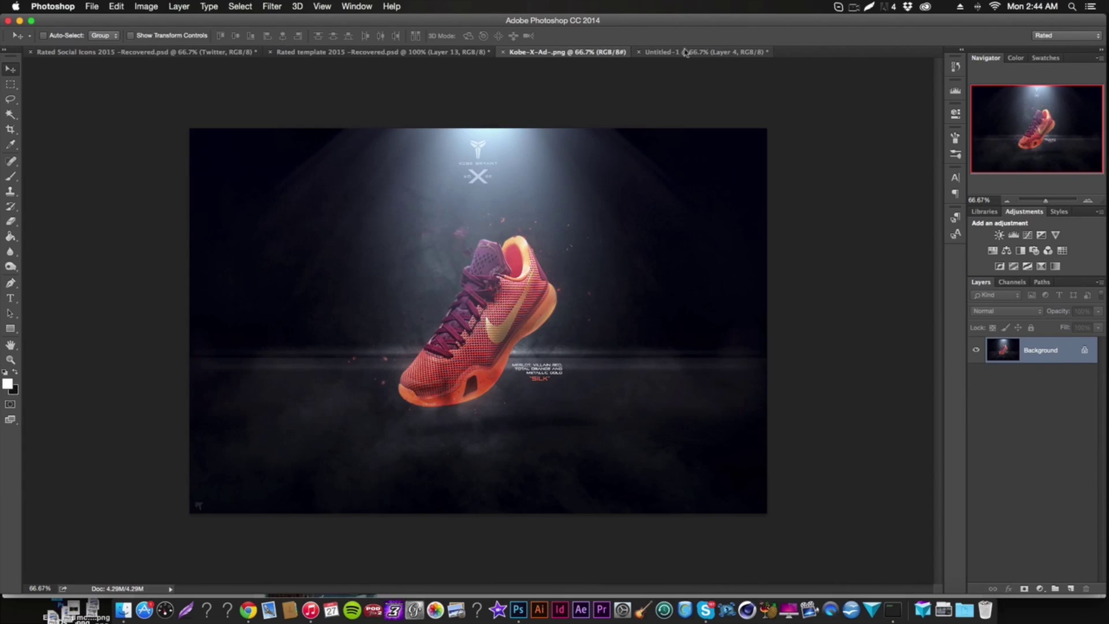
pyautogui.click(1039, 358)
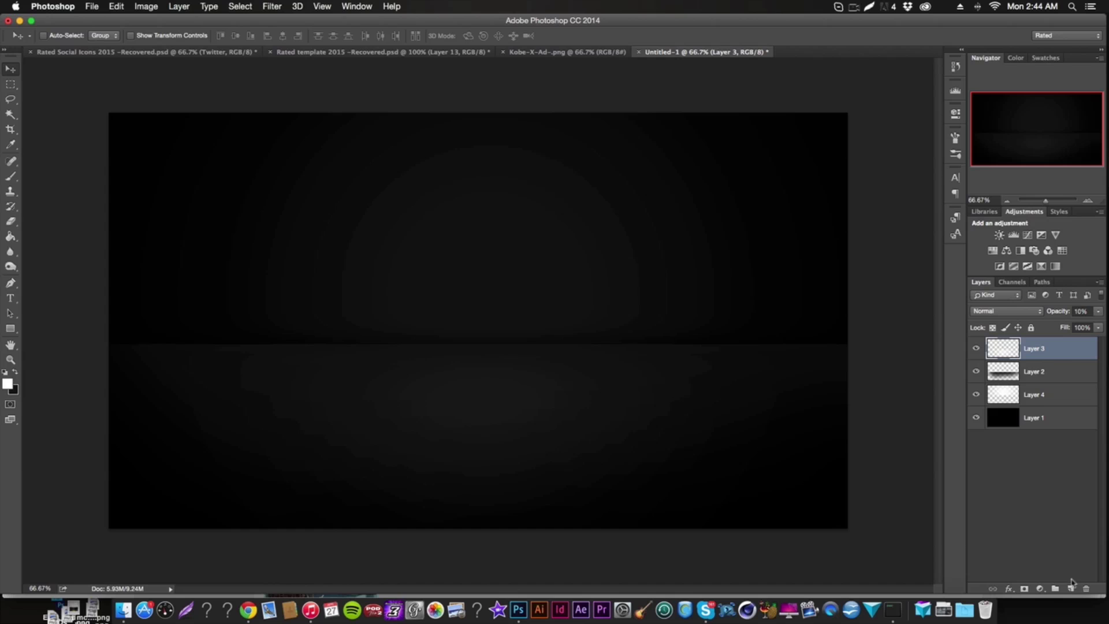
pyautogui.click(1069, 589)
# Step: Duplicate Layers 3, 2, 4 and 1 together and merge the copies into a single layer
pyautogui.click(1040, 371)
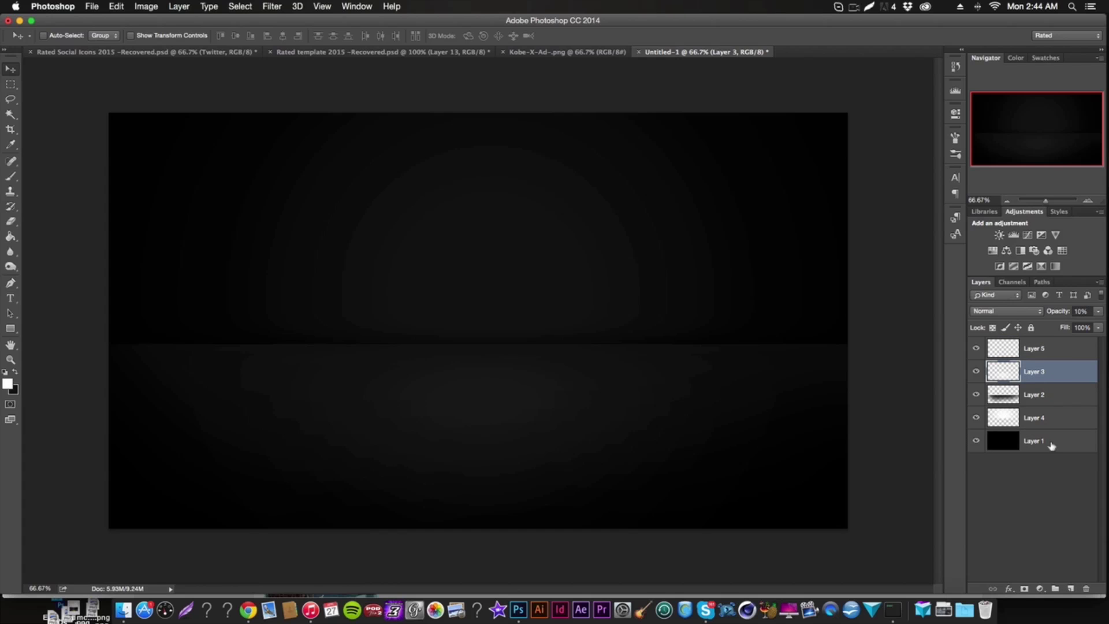
pyautogui.keyDown('shift'); pyautogui.click(1051, 441); pyautogui.keyUp('shift')
pyautogui.rightClick(1052, 440)
pyautogui.click(1101, 434)
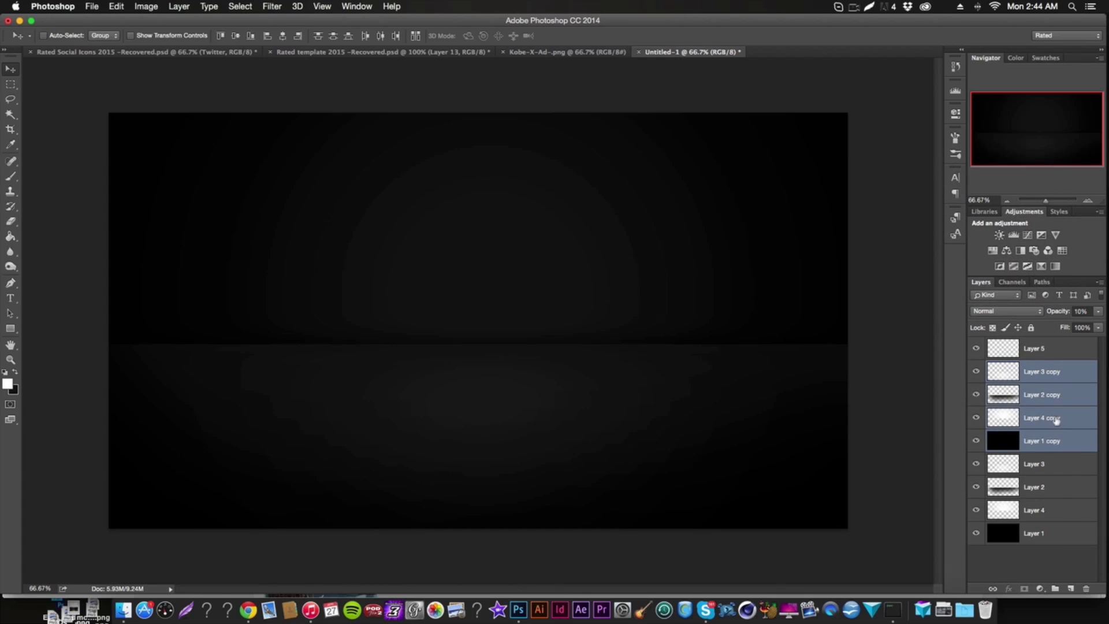
pyautogui.rightClick(1052, 423)
pyautogui.click(923, 438)
# Step: Hide the four original layers, put them in a group named OG, and hide the group
pyautogui.moveTo(979, 397); pyautogui.dragTo(979, 504)
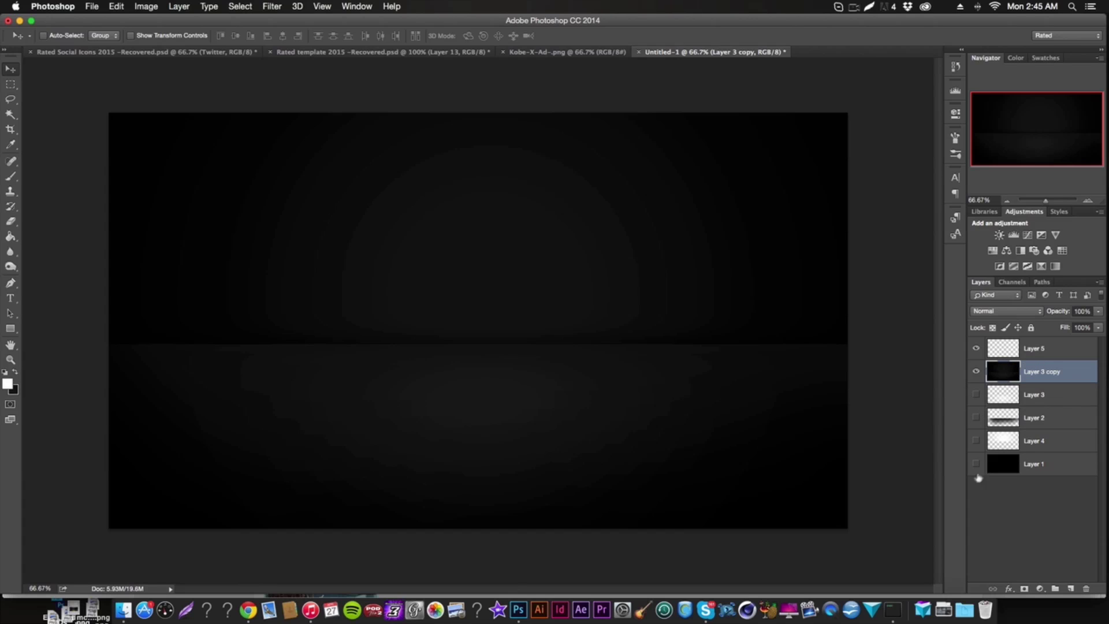
pyautogui.click(1042, 404)
pyautogui.keyDown('shift'); pyautogui.click(1049, 465); pyautogui.keyUp('shift')
pyautogui.moveTo(1048, 465); pyautogui.dragTo(1055, 589)
pyautogui.doubleClick(1018, 390)
pyautogui.write('OG')
pyautogui.press('Return')
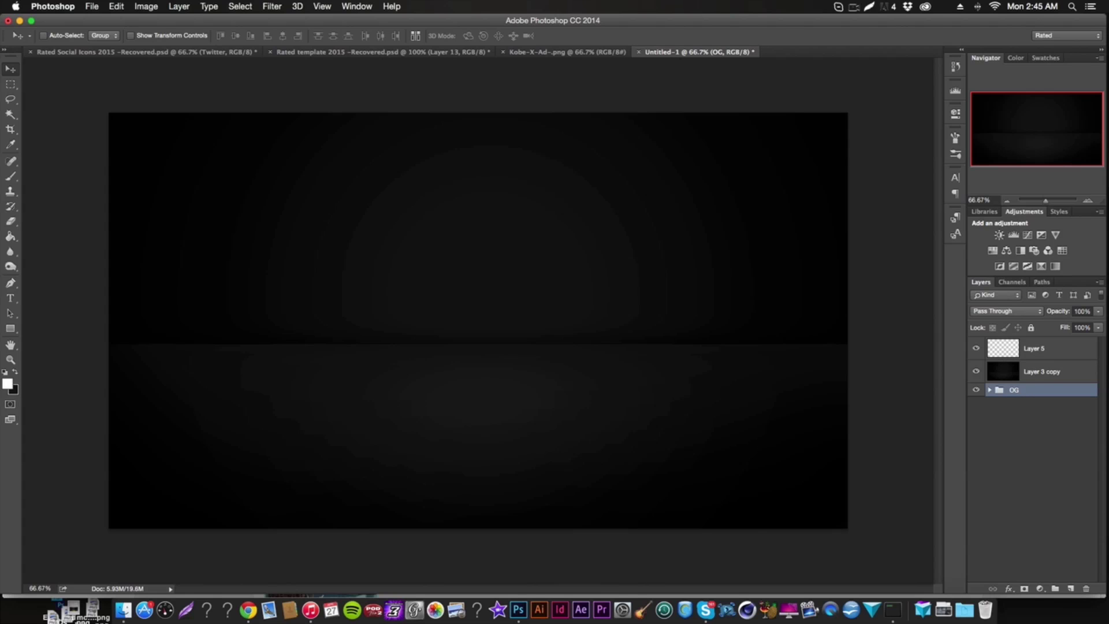
pyautogui.click(976, 390)
# Step: Duplicate the merged Layer 3 copy above the hidden OG group
pyautogui.click(1068, 373)
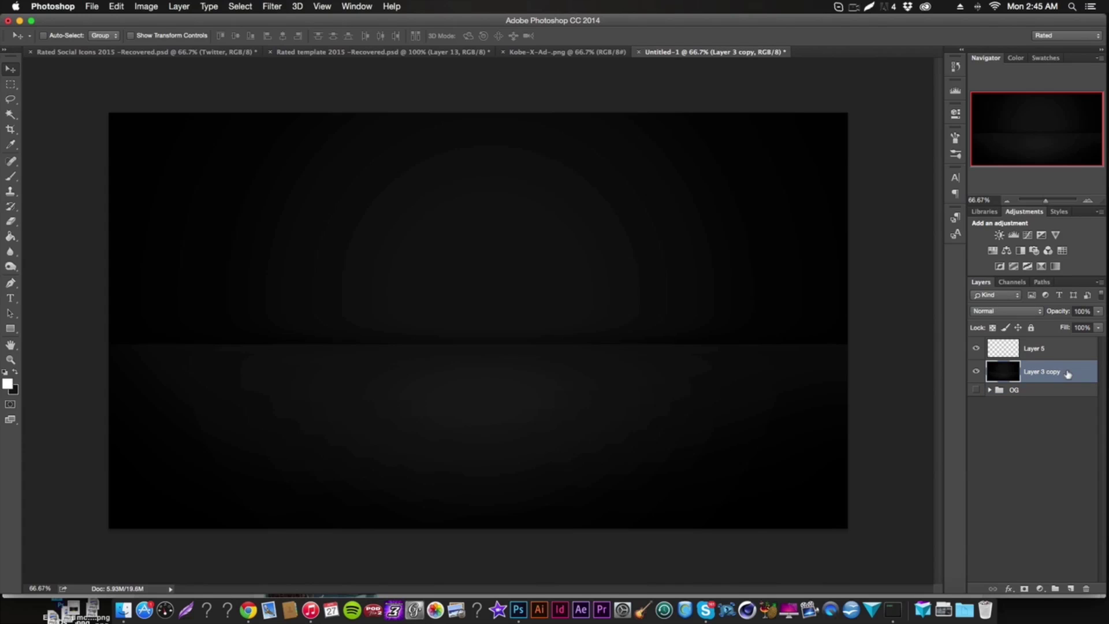
pyautogui.click(976, 371)
pyautogui.click(272, 6)
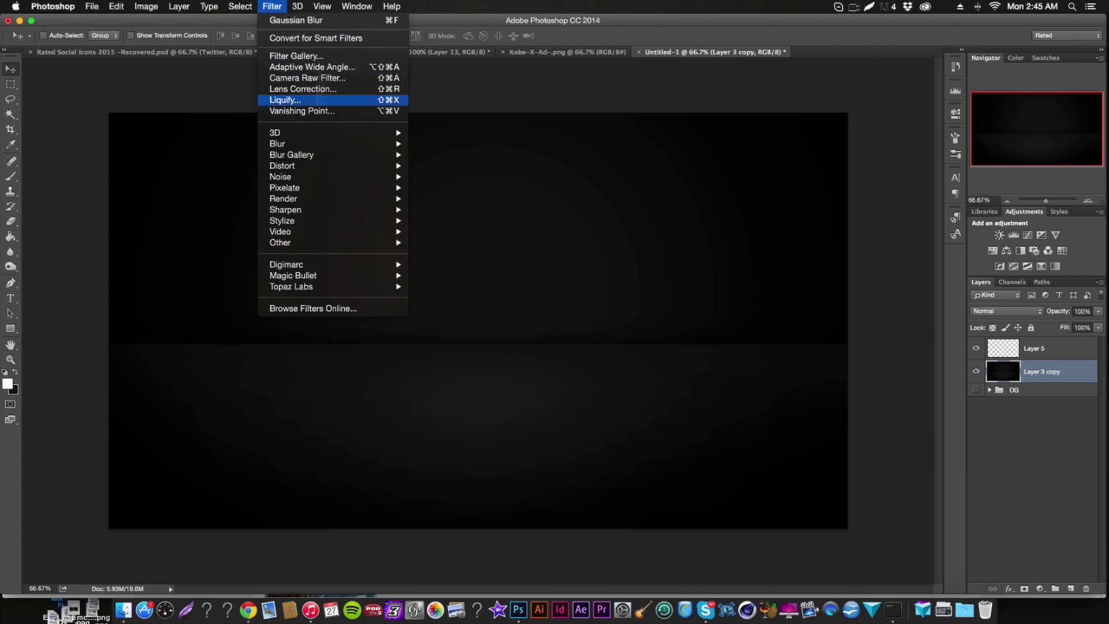
pyautogui.click(272, 6)
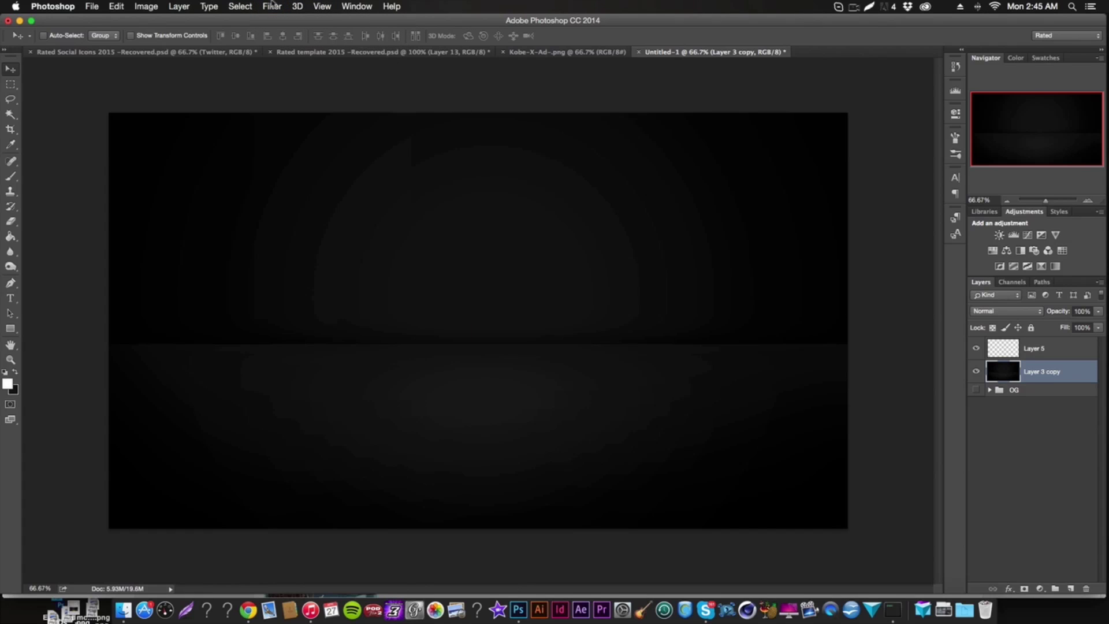
pyautogui.press('super+j')
# Step: Apply the Spatter filter from the Brush Strokes set to the duplicated background layer
pyautogui.click(272, 6)
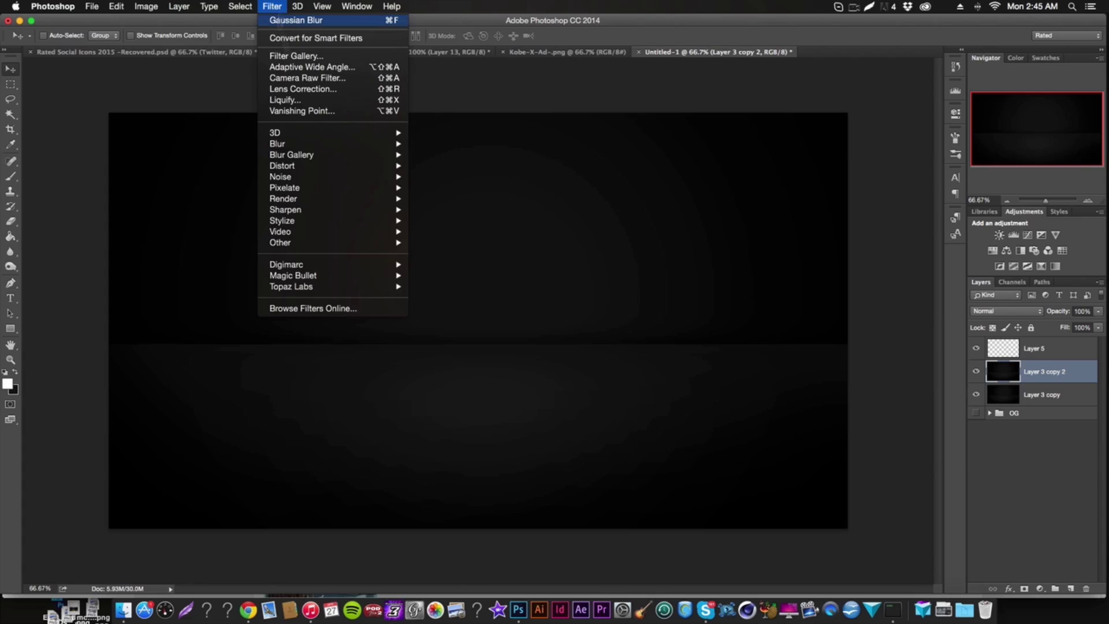
pyautogui.click(295, 56)
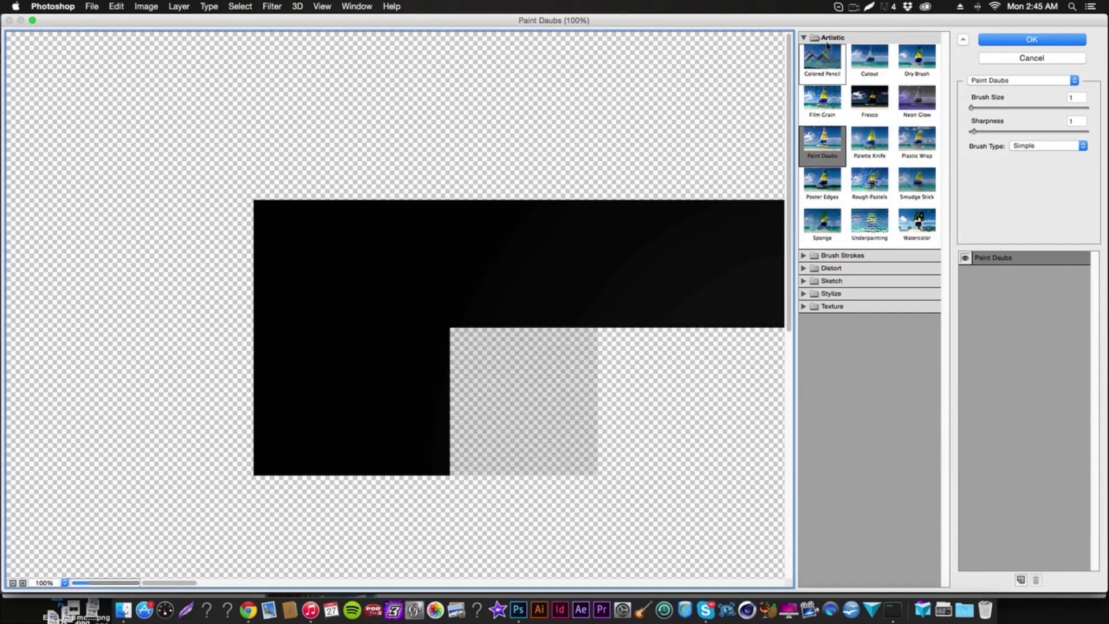
pyautogui.click(832, 37)
pyautogui.click(832, 51)
pyautogui.click(917, 110)
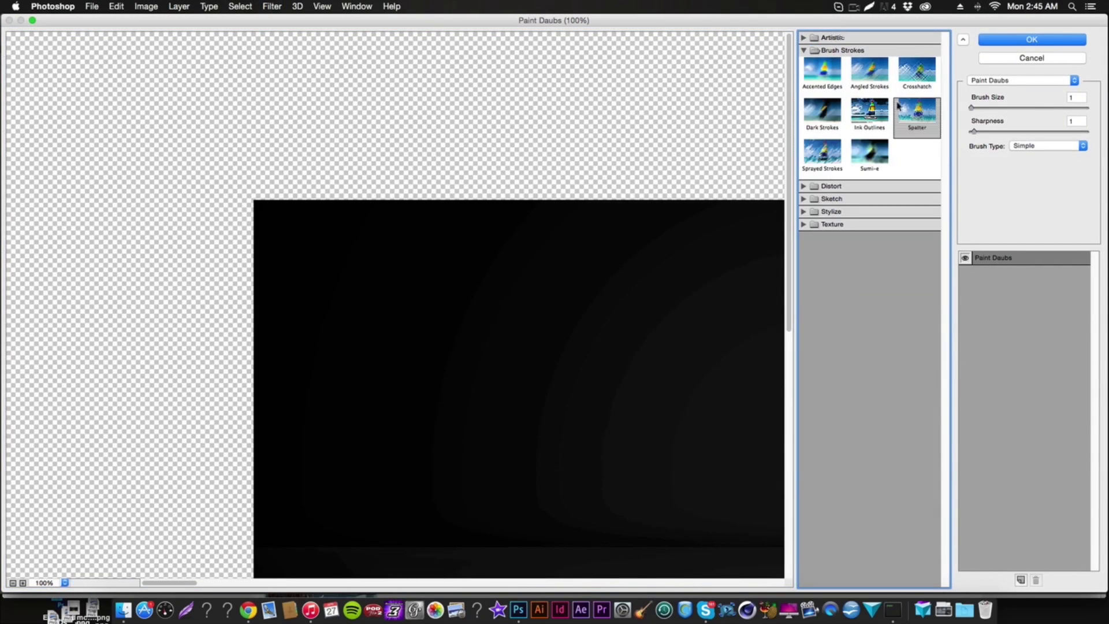
pyautogui.click(1047, 42)
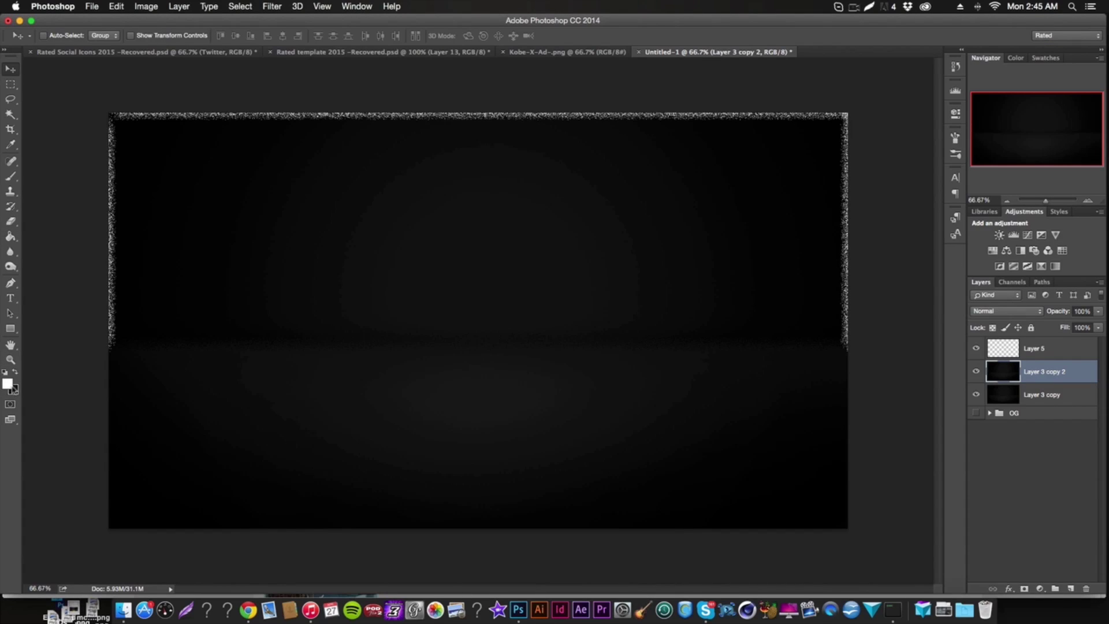
# Step: Choose the Brush tool and set the foreground to near-black #010101 sampled from the canvas's upper-left area
pyautogui.click(11, 236)
pyautogui.click(11, 176)
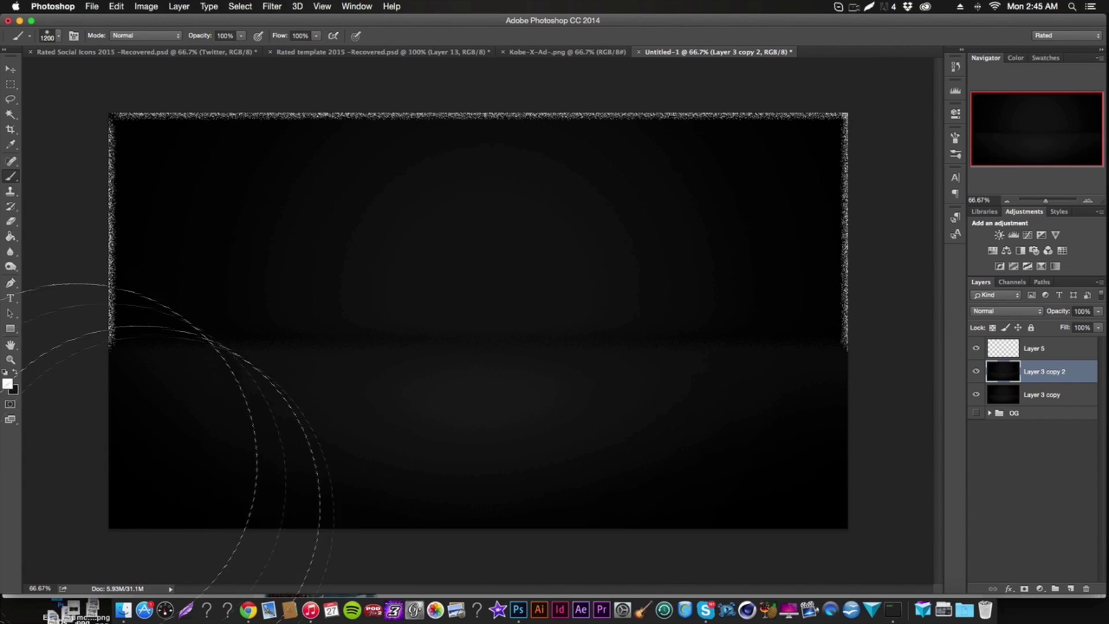
pyautogui.click(7, 384)
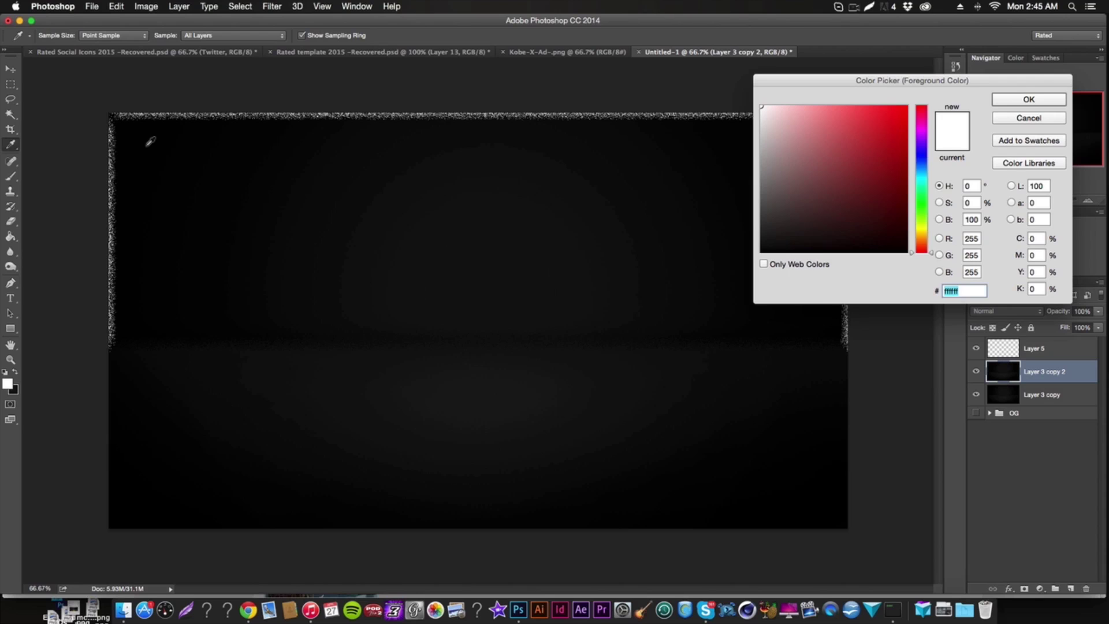
pyautogui.click(147, 145)
pyautogui.press('Return')
# Step: Reduce the brush size to 150 and paint over the speckled edges around the canvas
pyautogui.press('[')
pyautogui.press('[')
pyautogui.press('[')
pyautogui.press('[')
pyautogui.press('[')
pyautogui.press('[')
pyautogui.press('[')
pyautogui.press('[')
pyautogui.press('[')
pyautogui.press('[')
pyautogui.press('[')
pyautogui.press('[')
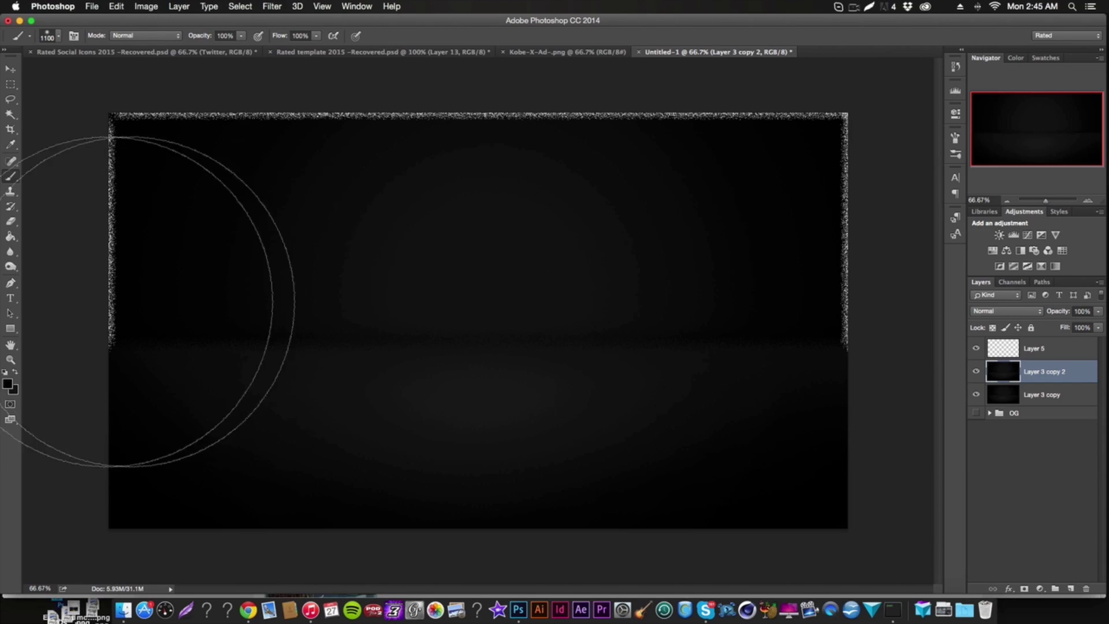
pyautogui.press('[')
pyautogui.moveTo(91, 344); pyautogui.dragTo(117, 69)
pyautogui.moveTo(98, 133)
pyautogui.mouseDown()
pyautogui.moveTo(355, 89)
pyautogui.moveTo(803, 71)
pyautogui.moveTo(878, 119)
pyautogui.moveTo(854, 121)
pyautogui.moveTo(864, 453)
pyautogui.mouseUp()
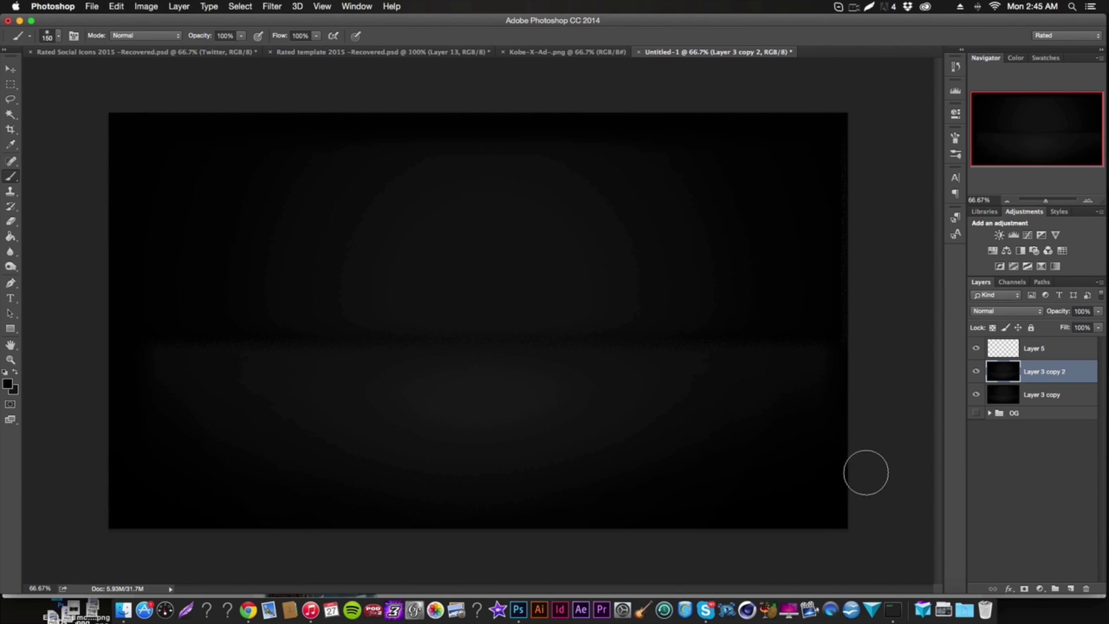
# Step: Merge Layer 3 copy 2 with Layer 3 copy and inspect the background at 100% zoom
pyautogui.rightClick(1050, 393)
pyautogui.click(950, 439)
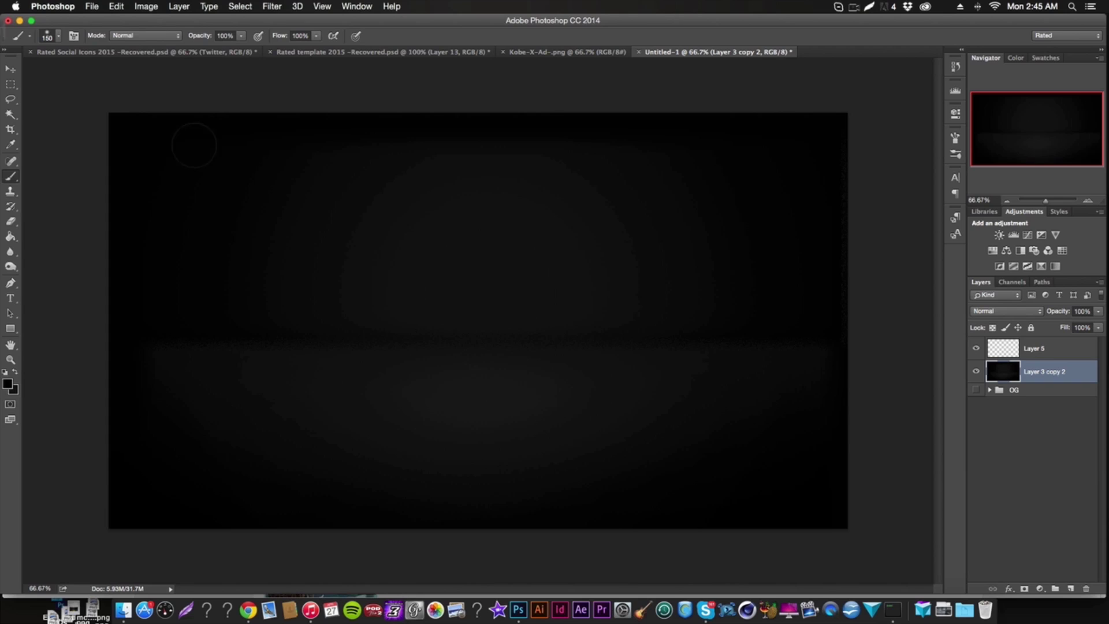
pyautogui.click(11, 69)
pyautogui.click(39, 588)
pyautogui.write('100')
pyautogui.press('Return')
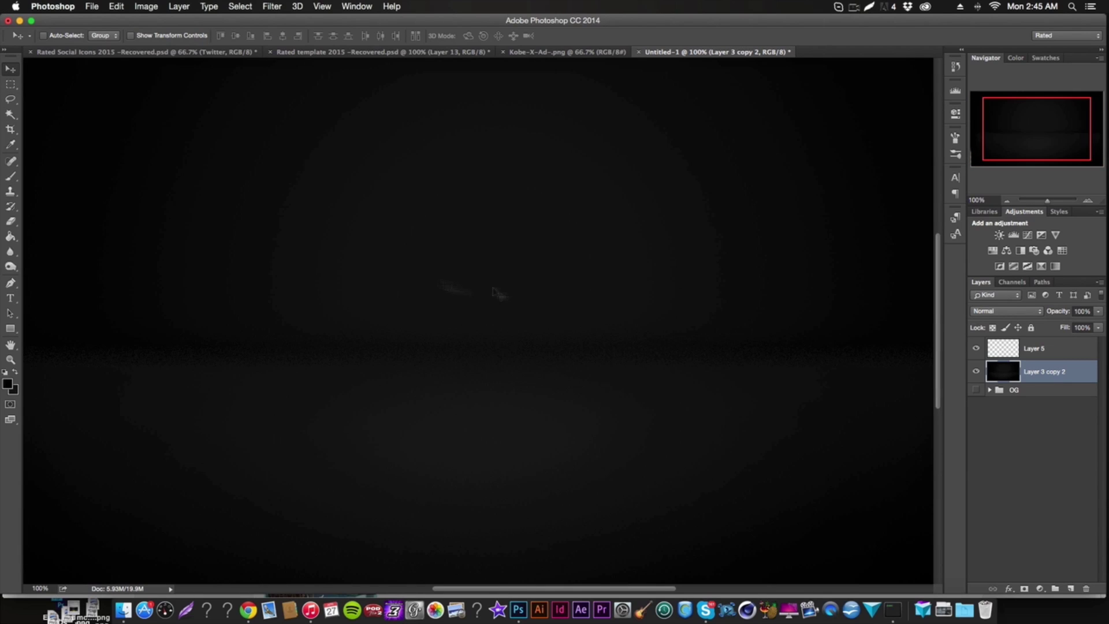
pyautogui.click(50, 585)
pyautogui.write('66.7')
pyautogui.press('Return')
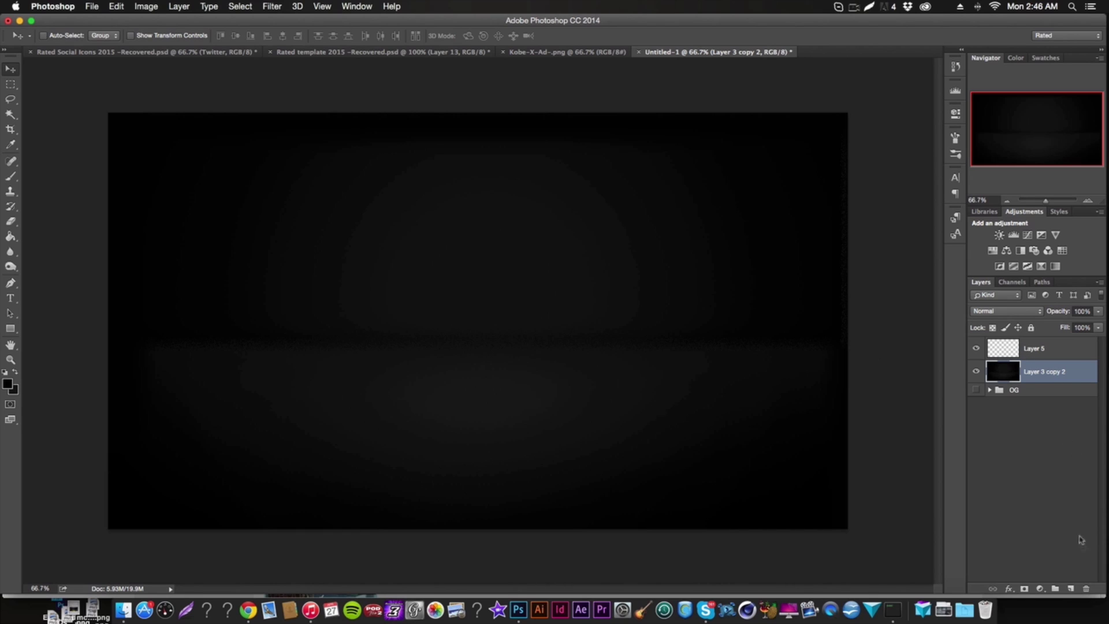
# Step: Add a layer above the merged background and draw a white rectangle about 2107 x 107 px across the horizon
pyautogui.click(1071, 588)
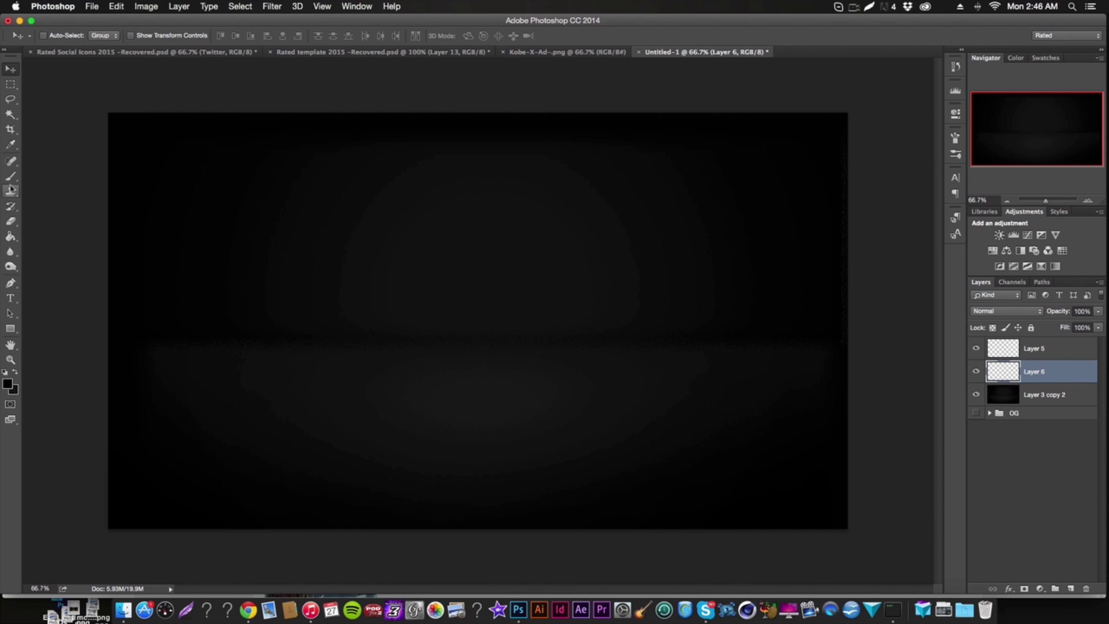
pyautogui.click(10, 345)
pyautogui.click(7, 384)
pyautogui.write('ffffff')
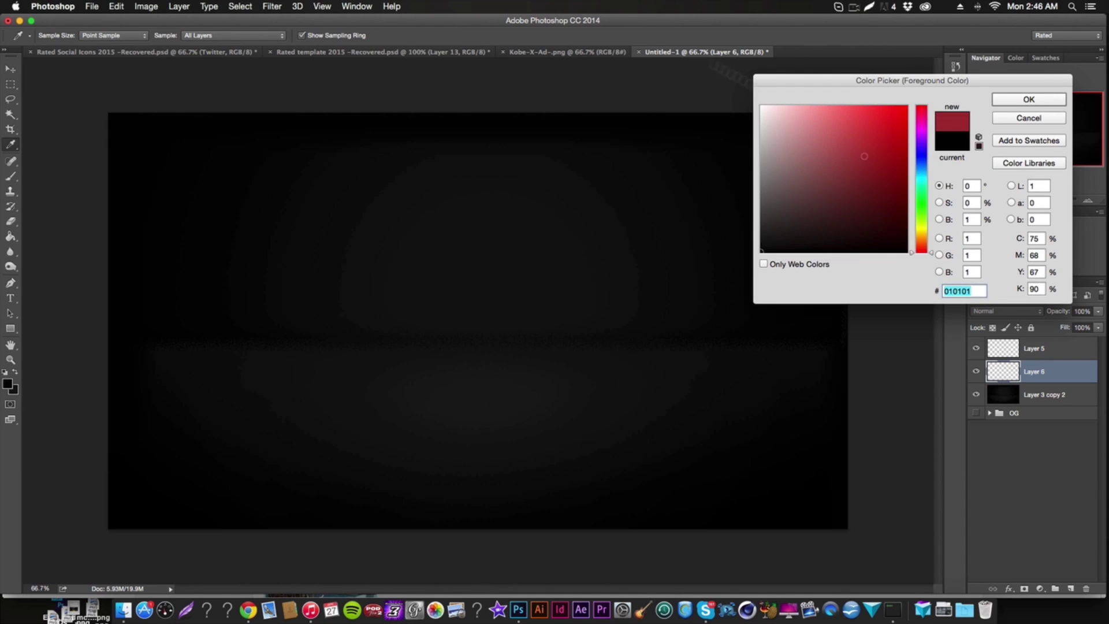
pyautogui.press('Return')
pyautogui.press('u')
pyautogui.moveTo(94, 340); pyautogui.dragTo(906, 380)
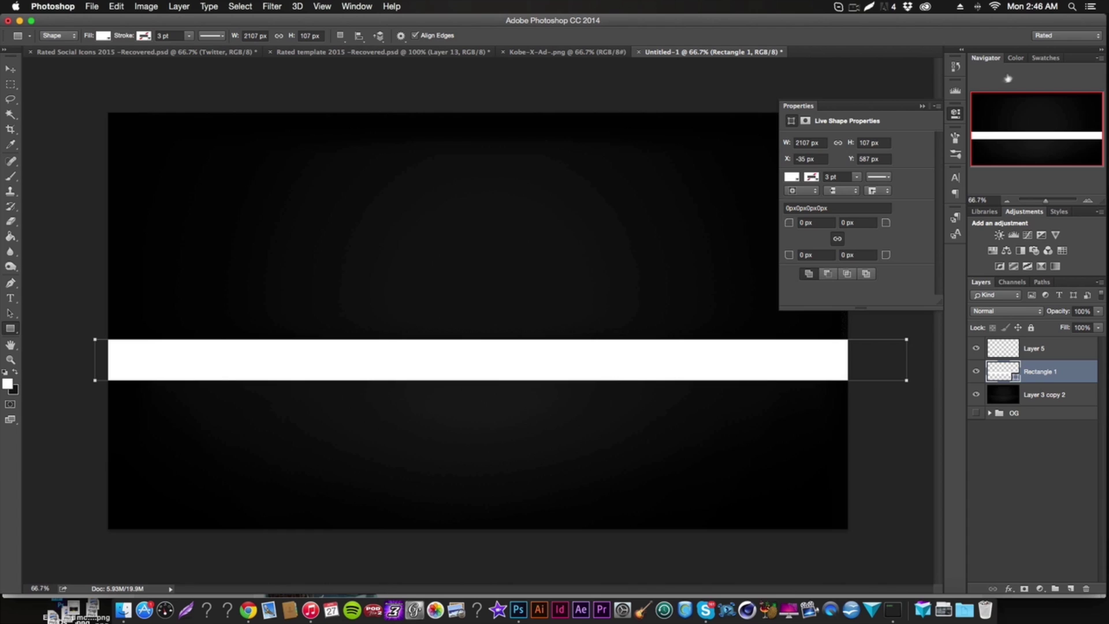
# Step: Transform the white rectangle into a thinner band along the horizon by pulling its lower edge up
pyautogui.click(956, 112)
pyautogui.moveTo(674, 292); pyautogui.dragTo(627, 283)
pyautogui.press('super+z')
pyautogui.click(956, 112)
pyautogui.click(10, 68)
pyautogui.press('super')
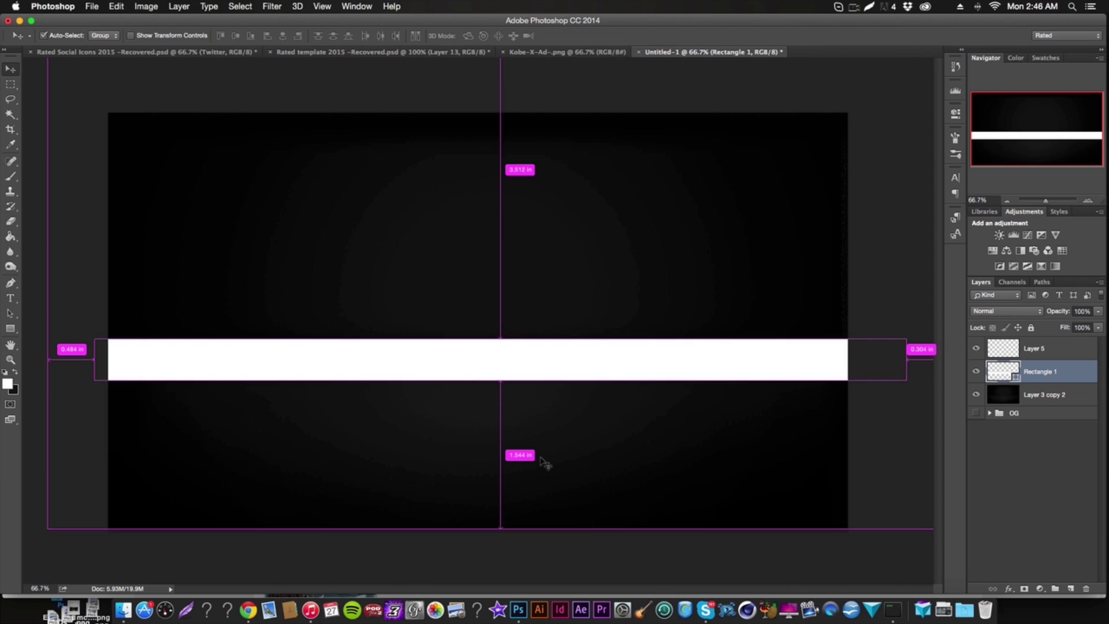
pyautogui.press('super+t')
pyautogui.moveTo(500, 381); pyautogui.dragTo(514, 361)
pyautogui.press('Return')
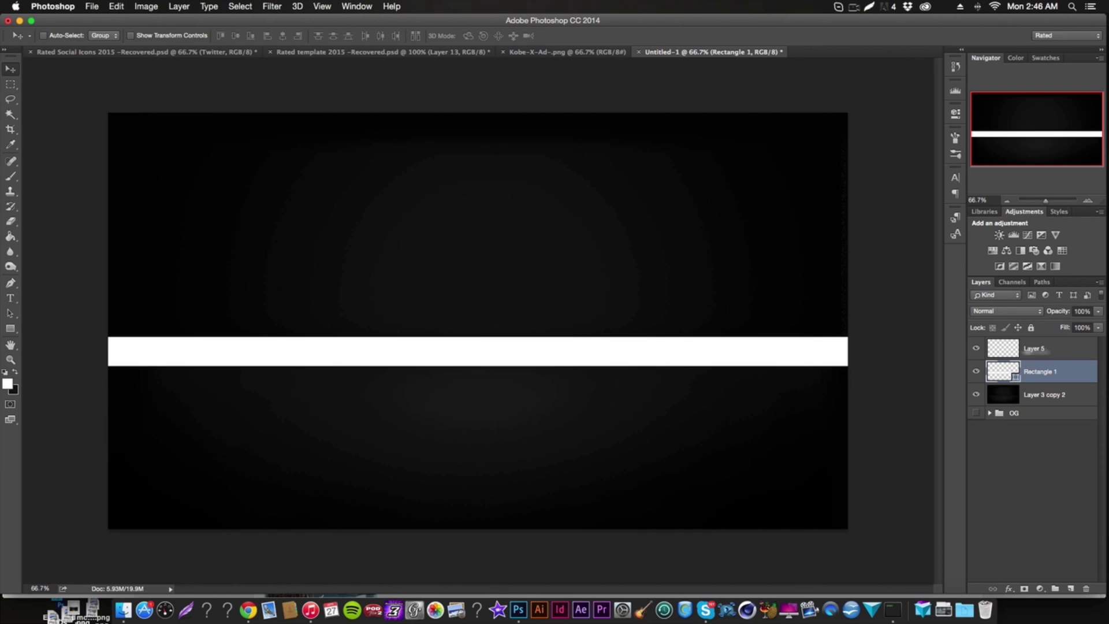
# Step: Rasterize the Rectangle 1 layer and set its blend mode to Overlay
pyautogui.rightClick(1031, 370)
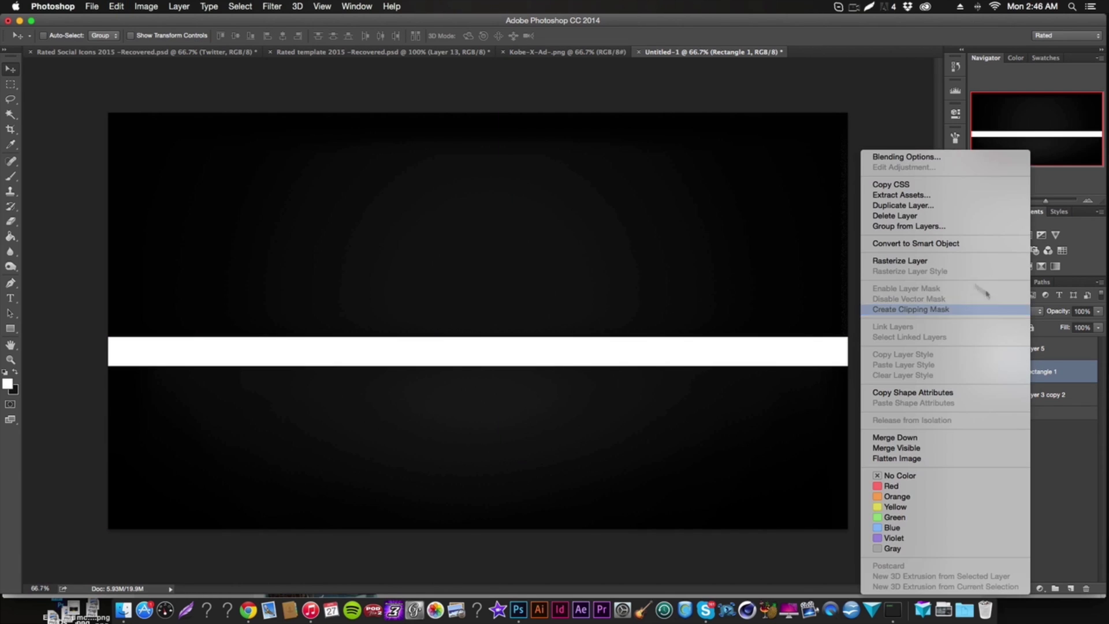
pyautogui.click(947, 258)
pyautogui.click(1015, 312)
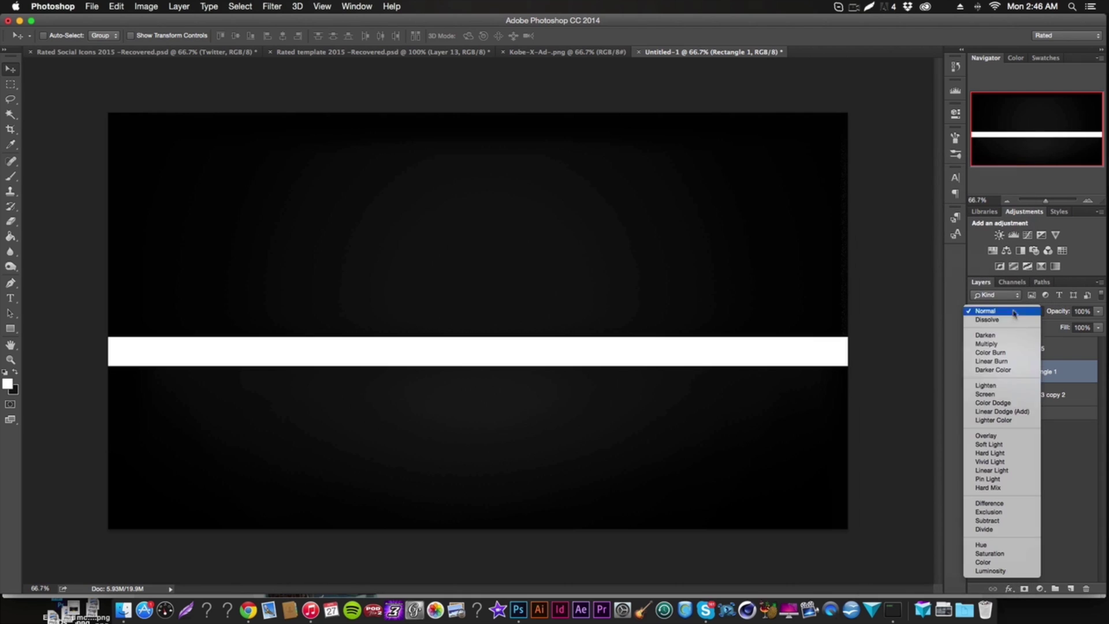
pyautogui.click(986, 436)
# Step: Set Rectangle 1's opacity to 25% and reposition the band around the horizon line
pyautogui.moveTo(506, 371); pyautogui.dragTo(503, 363)
pyautogui.click(1082, 312)
pyautogui.write('25')
pyautogui.press('Return')
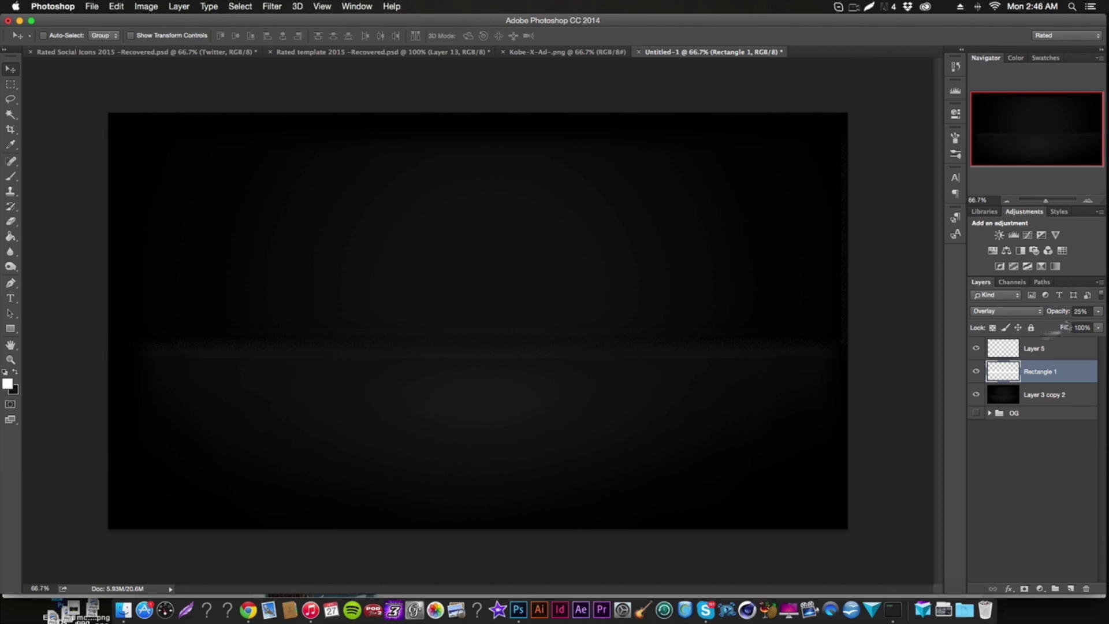
pyautogui.moveTo(540, 364)
pyautogui.mouseDown()
pyautogui.moveTo(527, 352)
pyautogui.moveTo(527, 370)
pyautogui.mouseUp()
pyautogui.press('i')
pyautogui.click(8, 384)
pyautogui.click(740, 119)
pyautogui.press('Escape')
pyautogui.press('u')
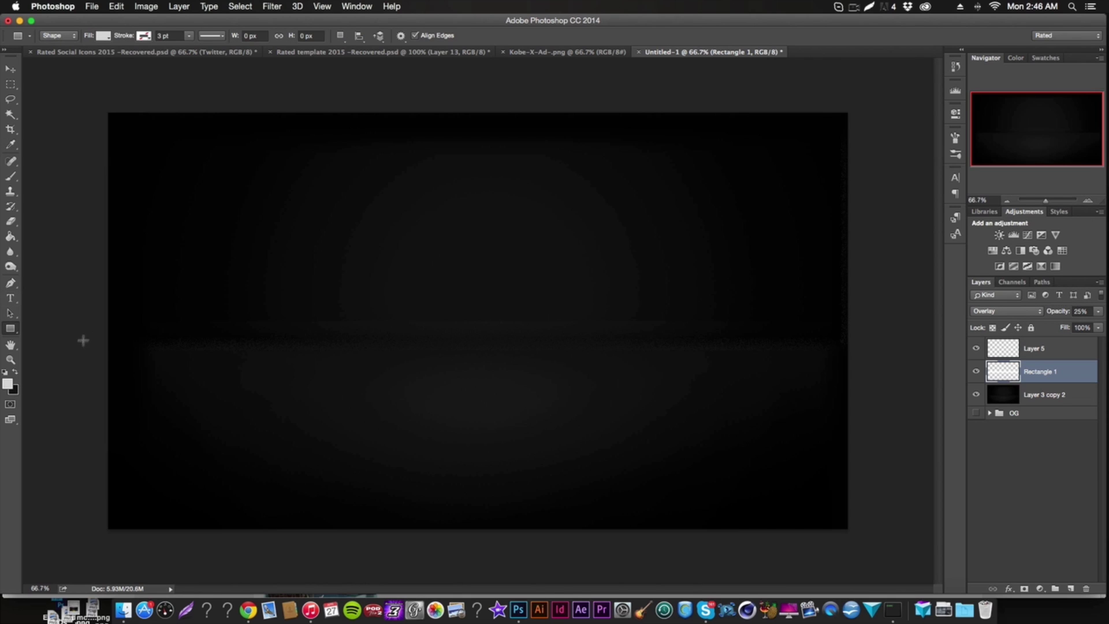
pyautogui.moveTo(82, 323); pyautogui.dragTo(884, 315)
pyautogui.click(7, 70)
pyautogui.moveTo(335, 293); pyautogui.dragTo(337, 317)
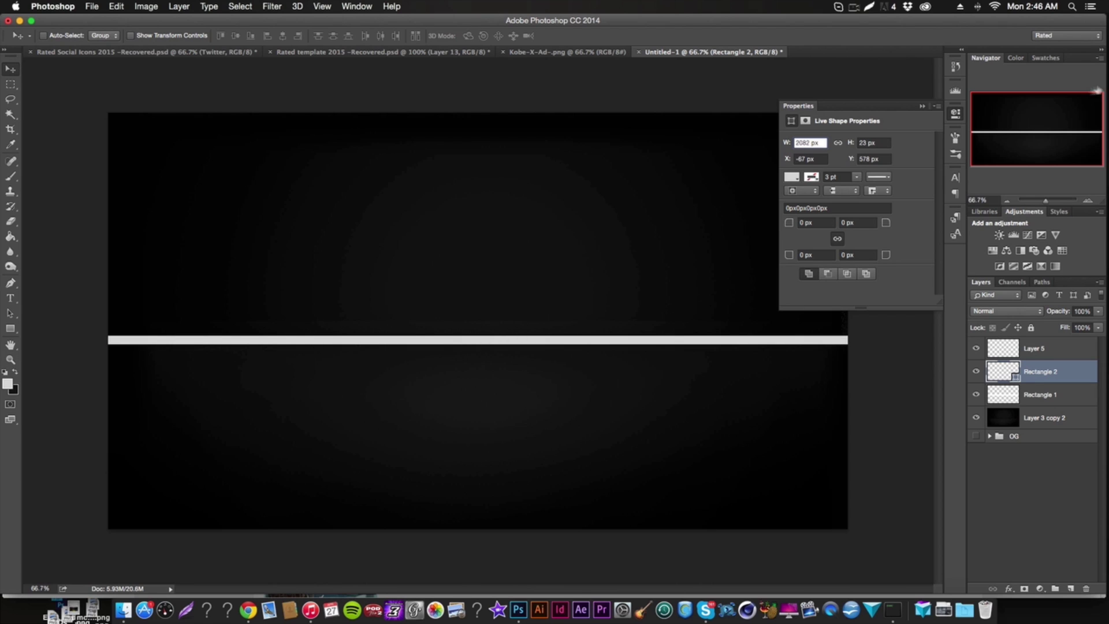
pyautogui.click(956, 115)
pyautogui.press('super+alt+z')
pyautogui.press('super+alt+z')
pyautogui.press('super+alt+z')
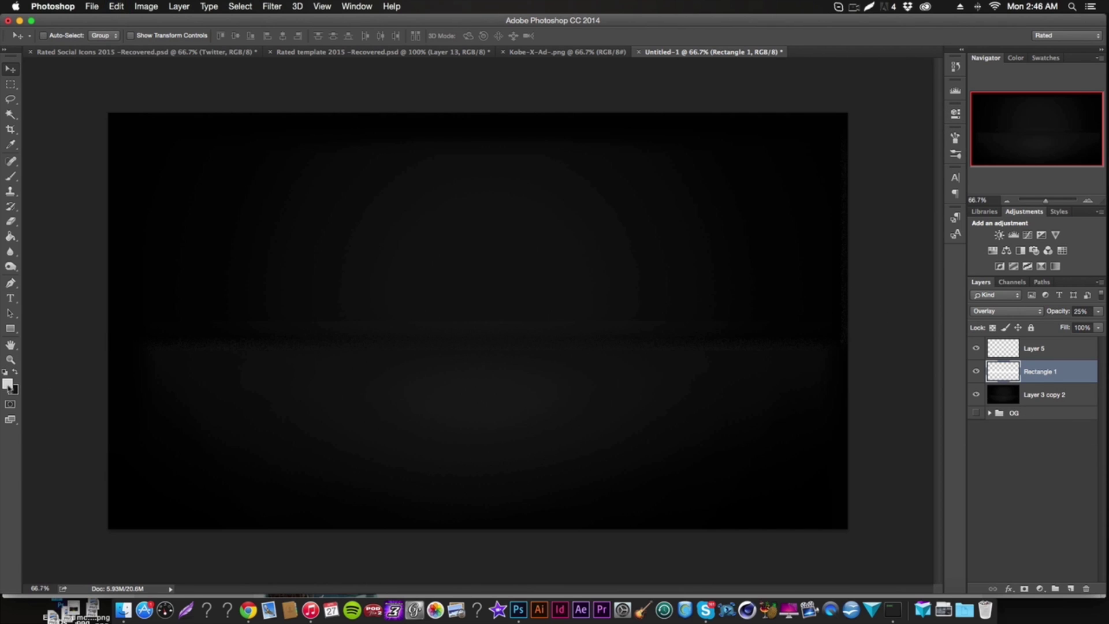
# Step: Draw a thin medium-gray rectangle spanning the canvas width and position it just above the horizon line
pyautogui.click(7, 383)
pyautogui.click(695, 146)
pyautogui.press('Return')
pyautogui.click(11, 328)
pyautogui.moveTo(54, 321); pyautogui.dragTo(918, 331)
pyautogui.click(10, 69)
pyautogui.moveTo(465, 354); pyautogui.dragTo(468, 361)
pyautogui.click(956, 113)
# Step: Rasterize the gray Rectangle 2 layer and set its blend mode to Overlay
pyautogui.rightClick(1065, 370)
pyautogui.click(1005, 262)
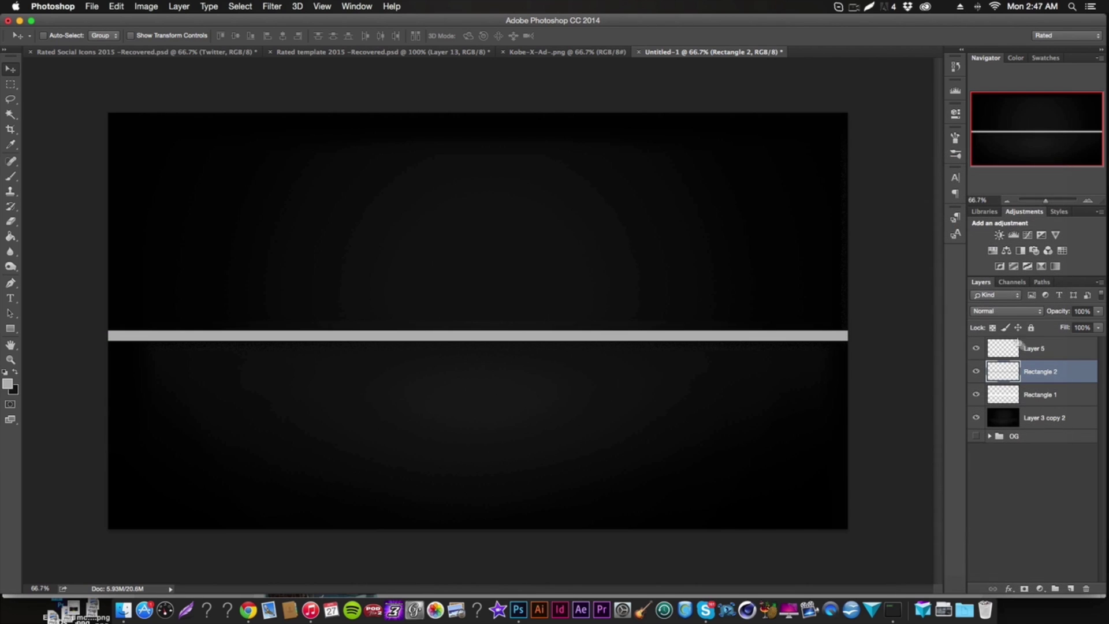
pyautogui.click(1004, 311)
pyautogui.click(1000, 310)
pyautogui.click(1003, 310)
pyautogui.click(999, 434)
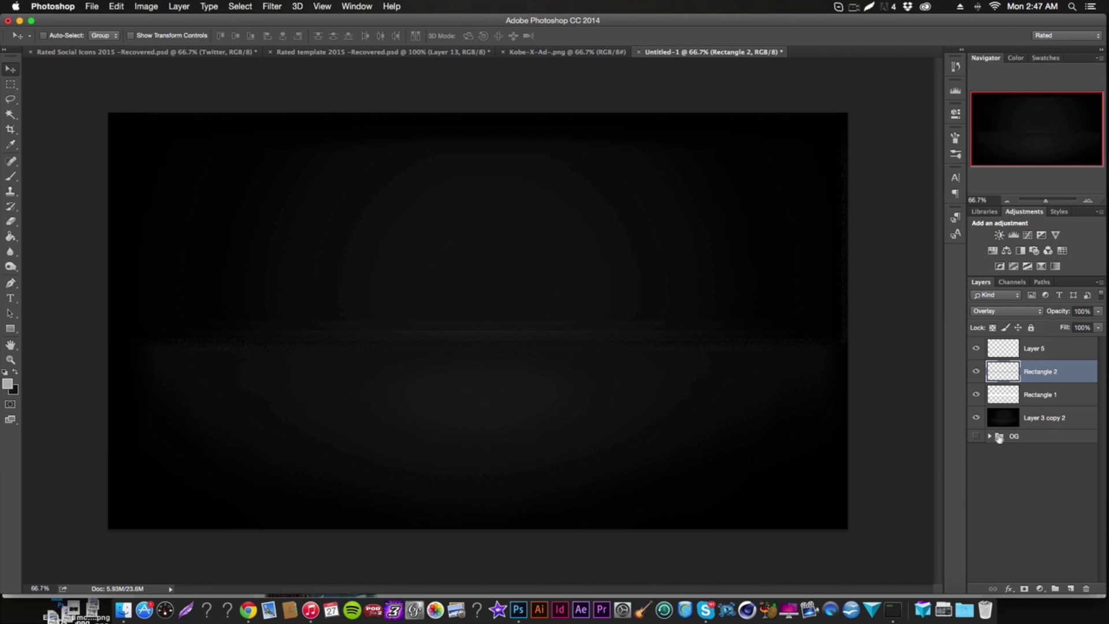
pyautogui.keyDown('shift'); pyautogui.click(1048, 397); pyautogui.keyUp('shift')
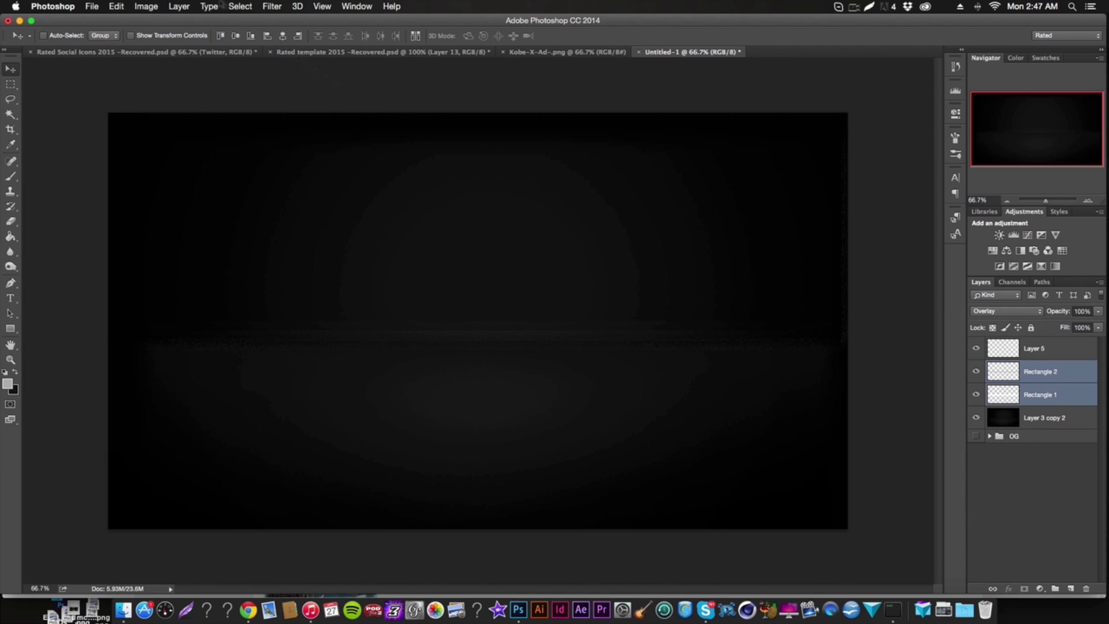
pyautogui.click(272, 7)
pyautogui.press('Escape')
pyautogui.click(1059, 398)
# Step: Apply a Gaussian Blur with a 3.8 pixel radius to the Rectangle 2 layer
pyautogui.click(1059, 375)
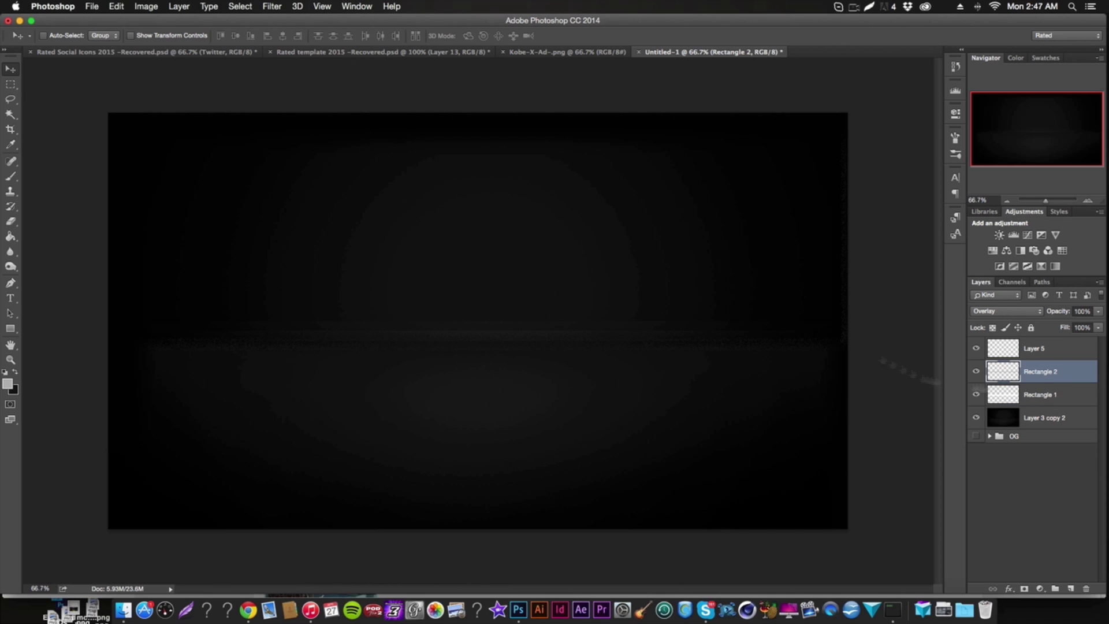
pyautogui.click(261, 6)
pyautogui.moveTo(300, 145)
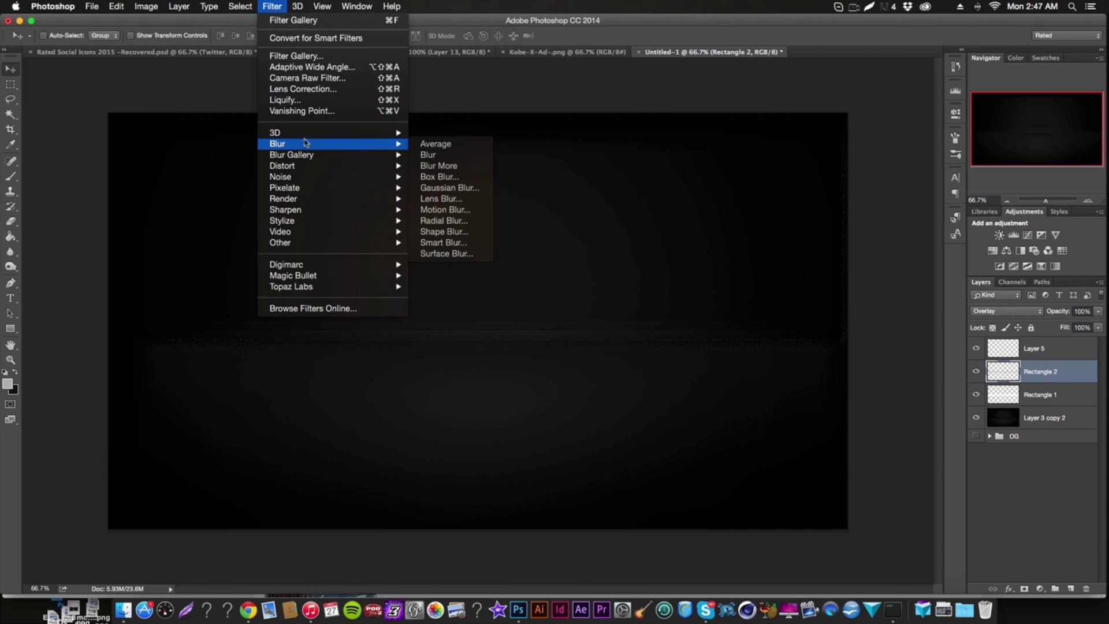
pyautogui.click(453, 189)
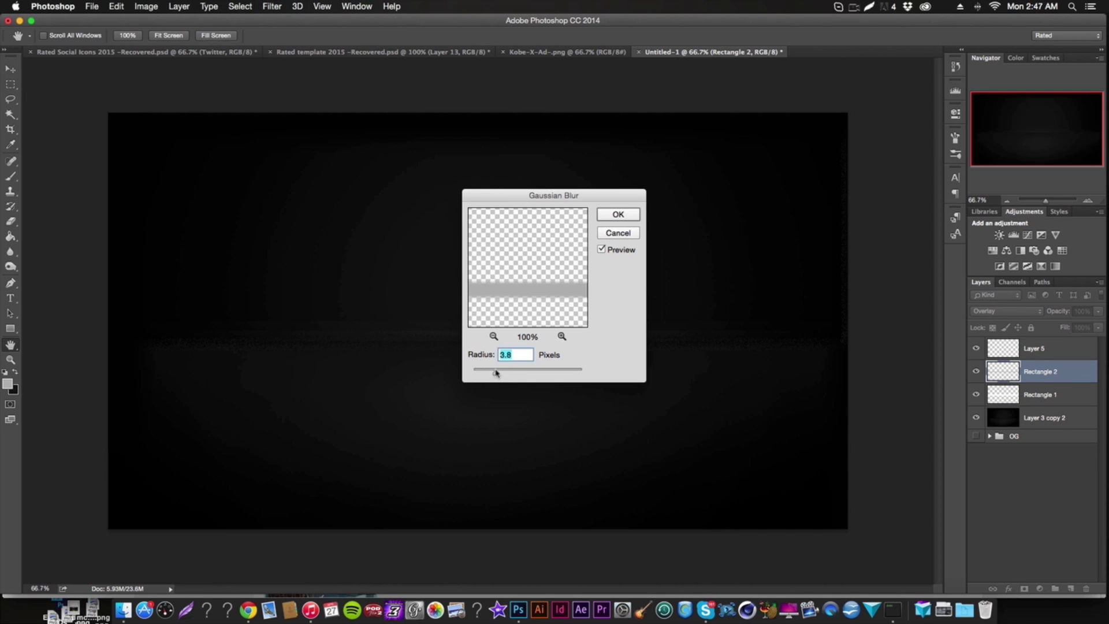
pyautogui.press('Return')
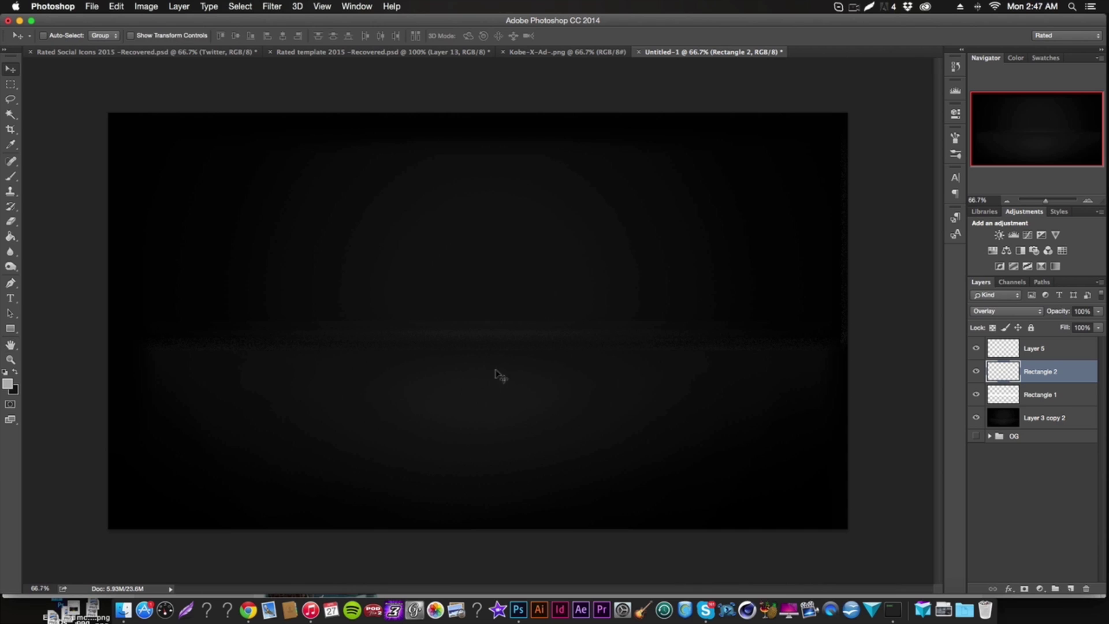
# Step: Repeat the same Gaussian Blur on the Rectangle 1 layer and reselect Rectangle 2
pyautogui.click(1054, 393)
pyautogui.click(281, 5)
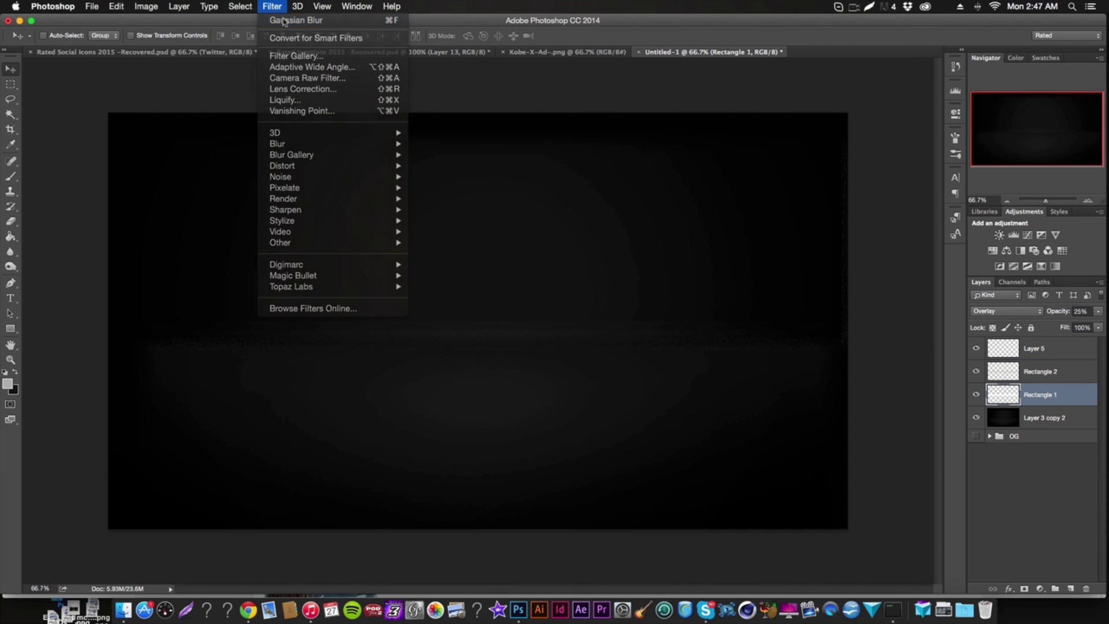
pyautogui.click(283, 22)
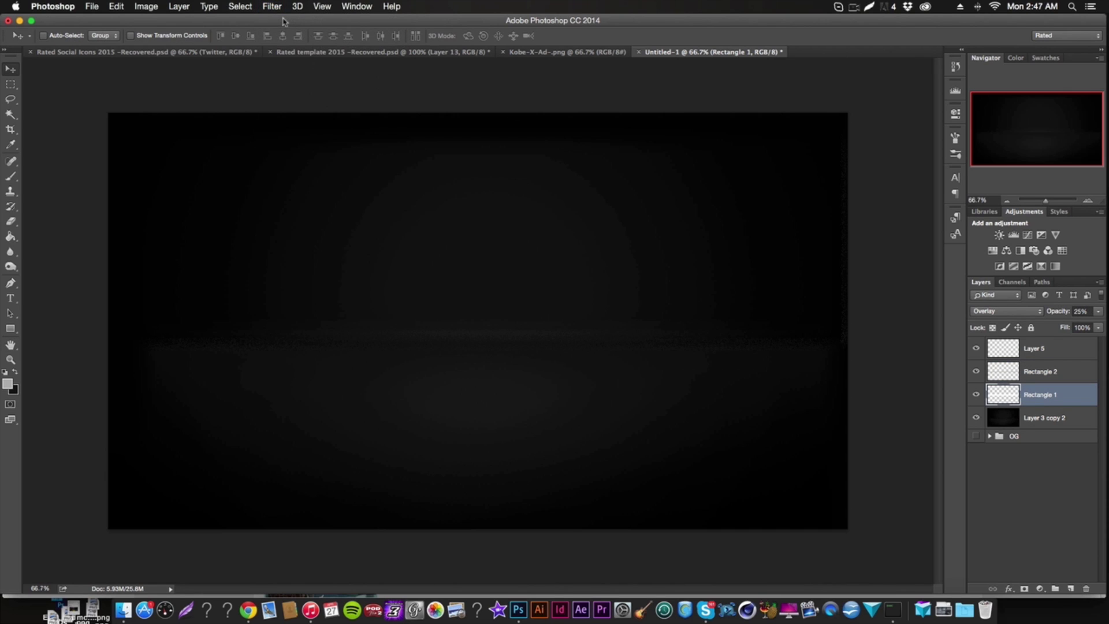
pyautogui.click(1072, 373)
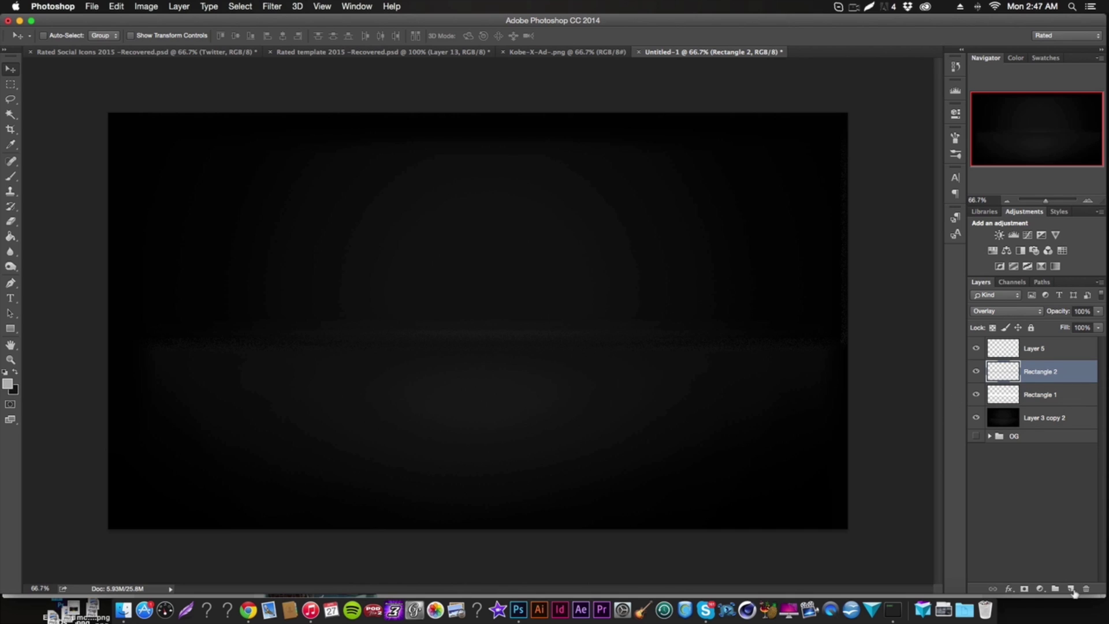
# Step: Add a new layer above Rectangle 2 and set the soft brush size to 10 px
pyautogui.click(1070, 588)
pyautogui.click(10, 283)
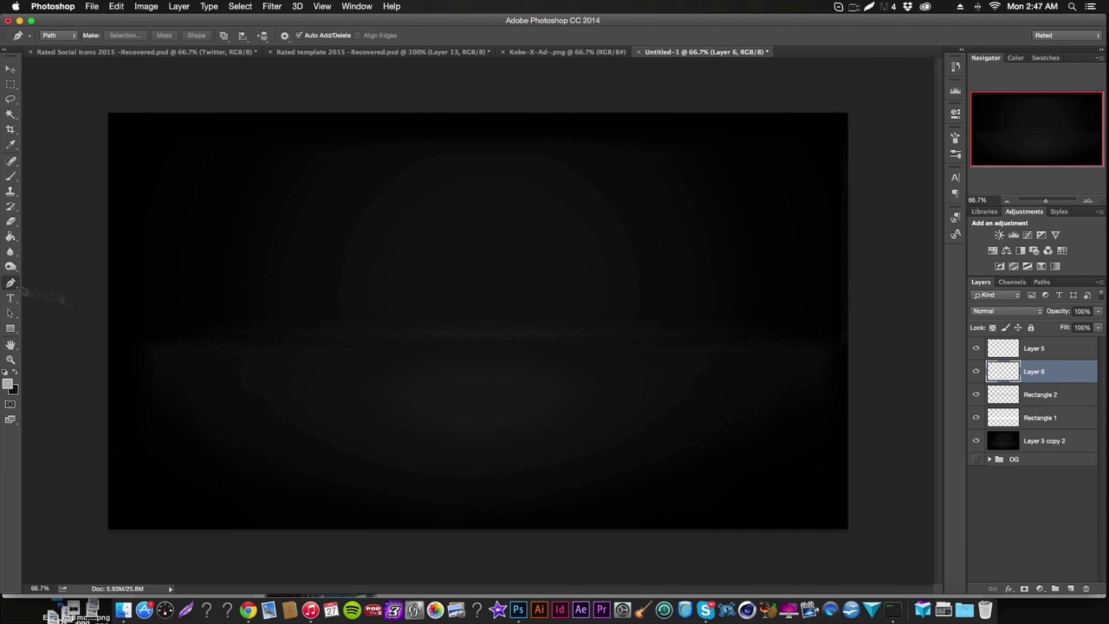
pyautogui.click(10, 176)
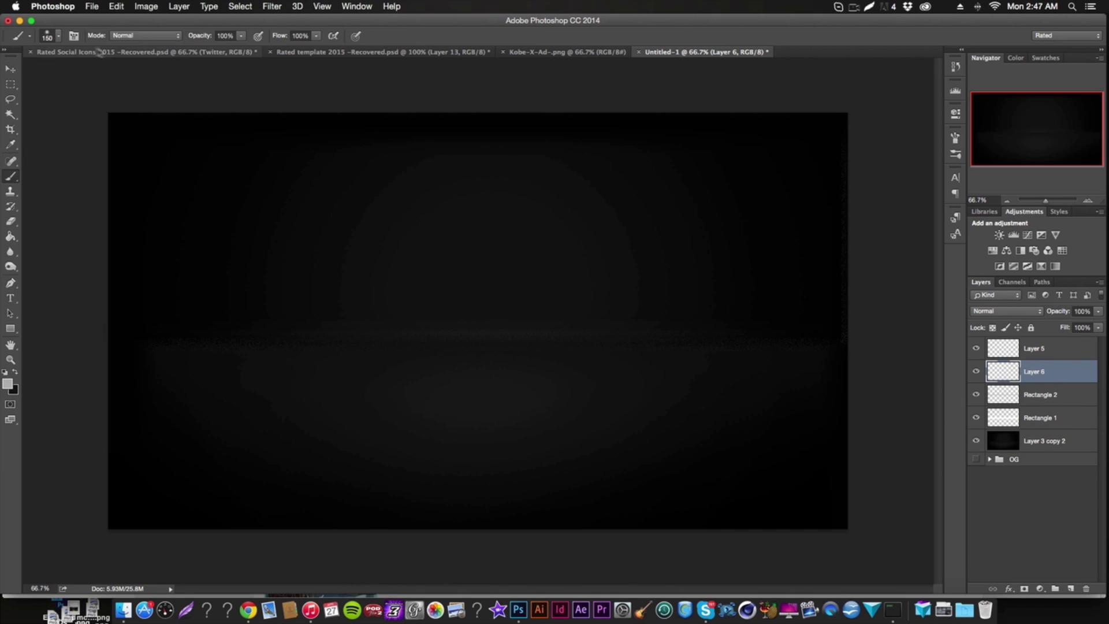
pyautogui.click(60, 37)
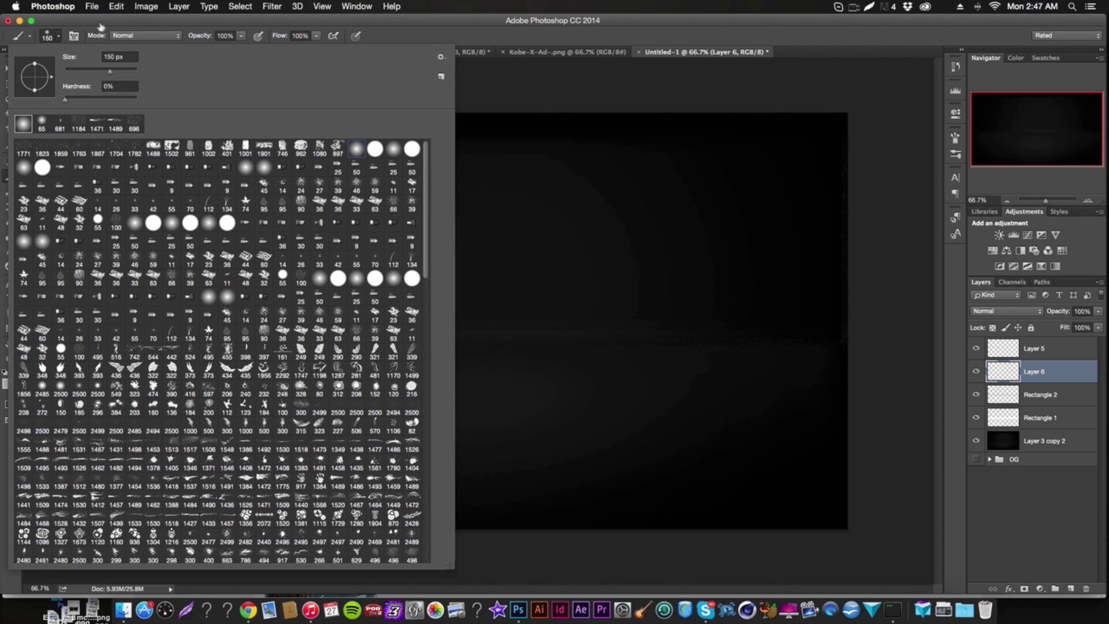
pyautogui.click(128, 57)
pyautogui.write('10')
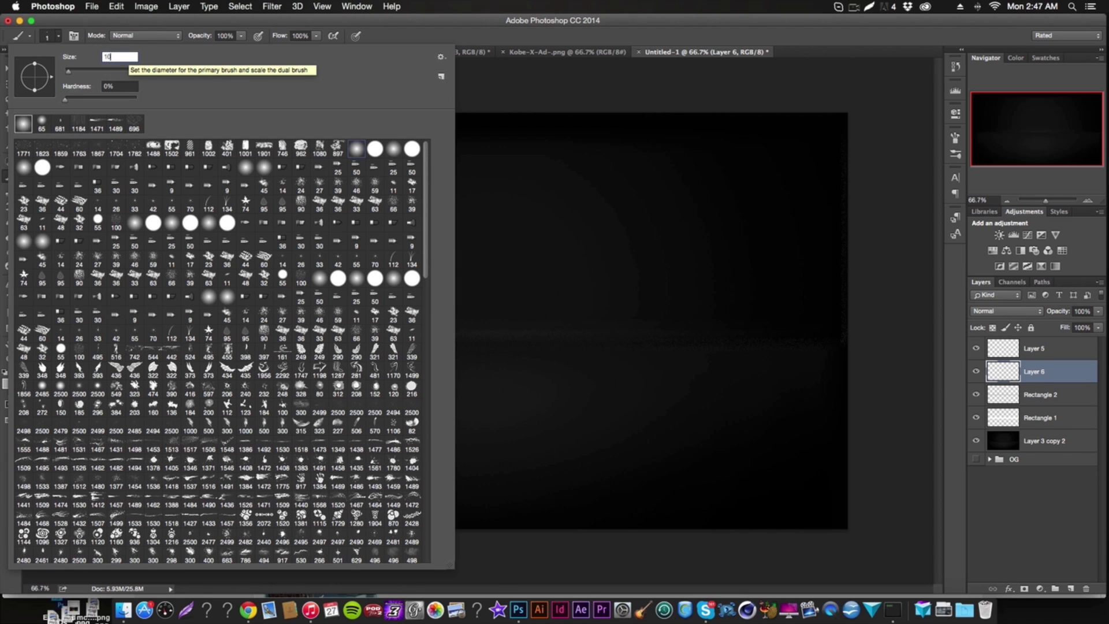
pyautogui.press('Return')
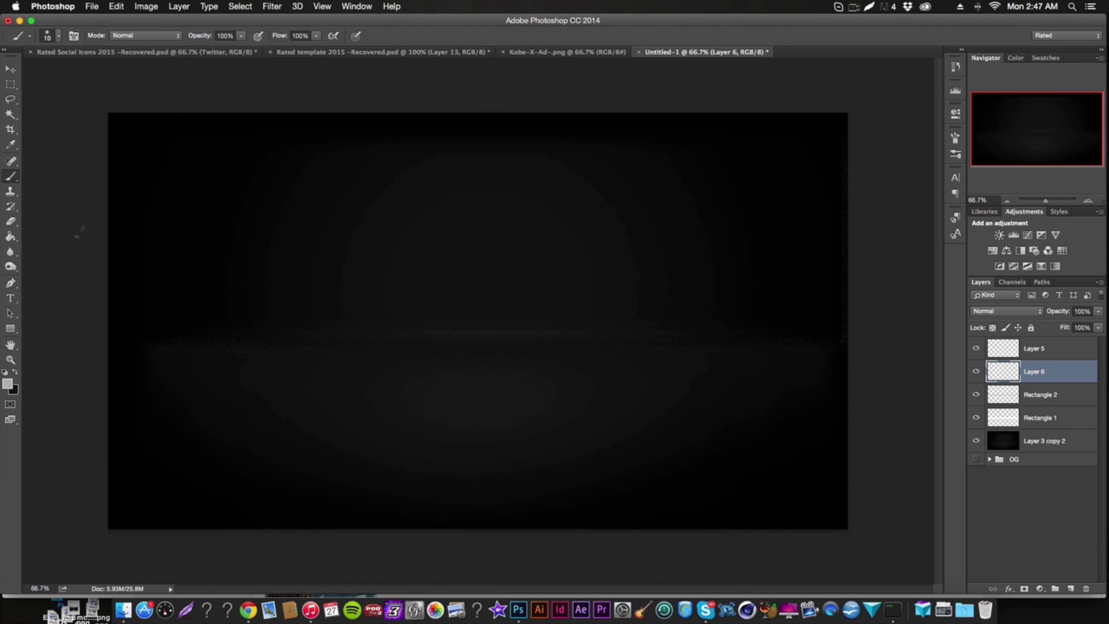
# Step: Draw a straight horizontal pen path just above the horizon, extending past both edges of the canvas
pyautogui.click(10, 282)
pyautogui.click(97, 337)
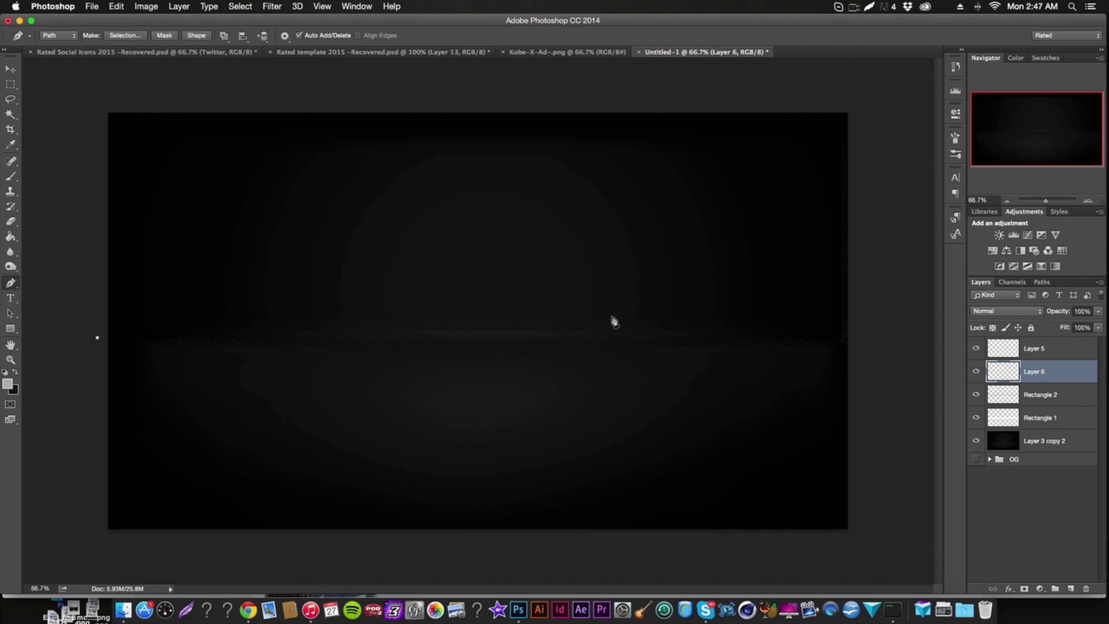
pyautogui.click(910, 337)
# Step: Try stroking the horizon path with the 10 px brush and deleting the path, and undo both
pyautogui.rightClick(408, 269)
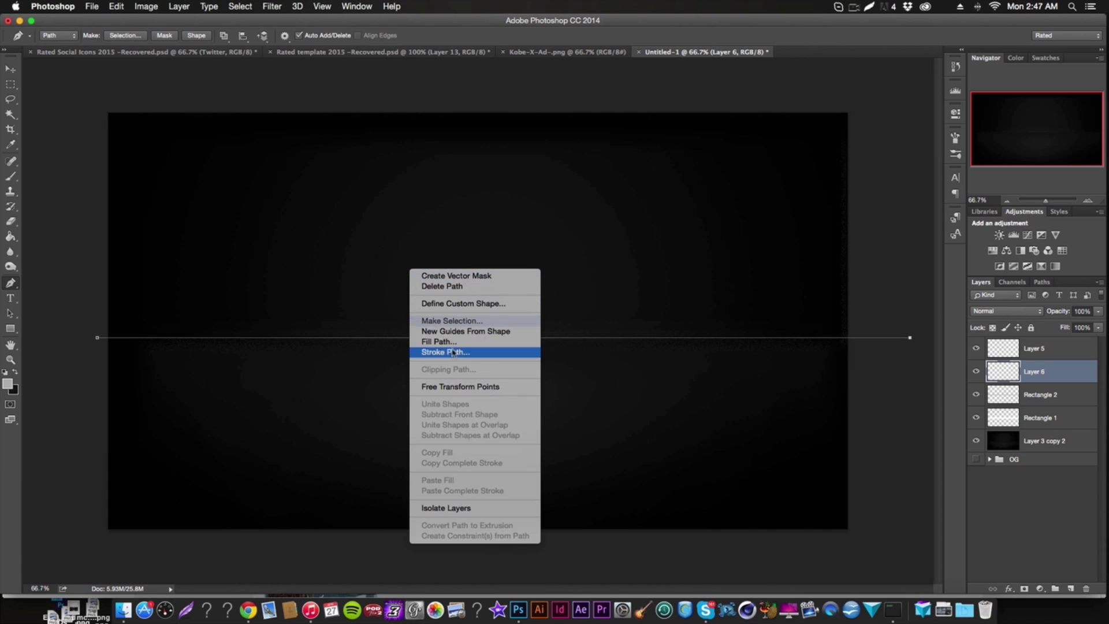
pyautogui.click(453, 353)
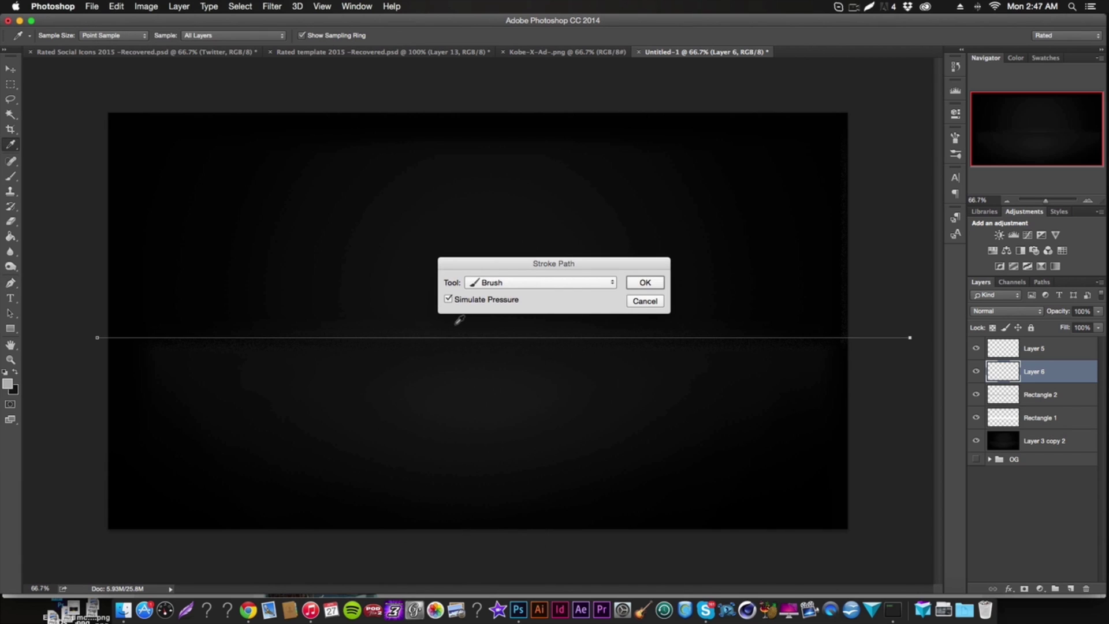
pyautogui.press('Return')
pyautogui.rightClick(497, 413)
pyautogui.click(532, 424)
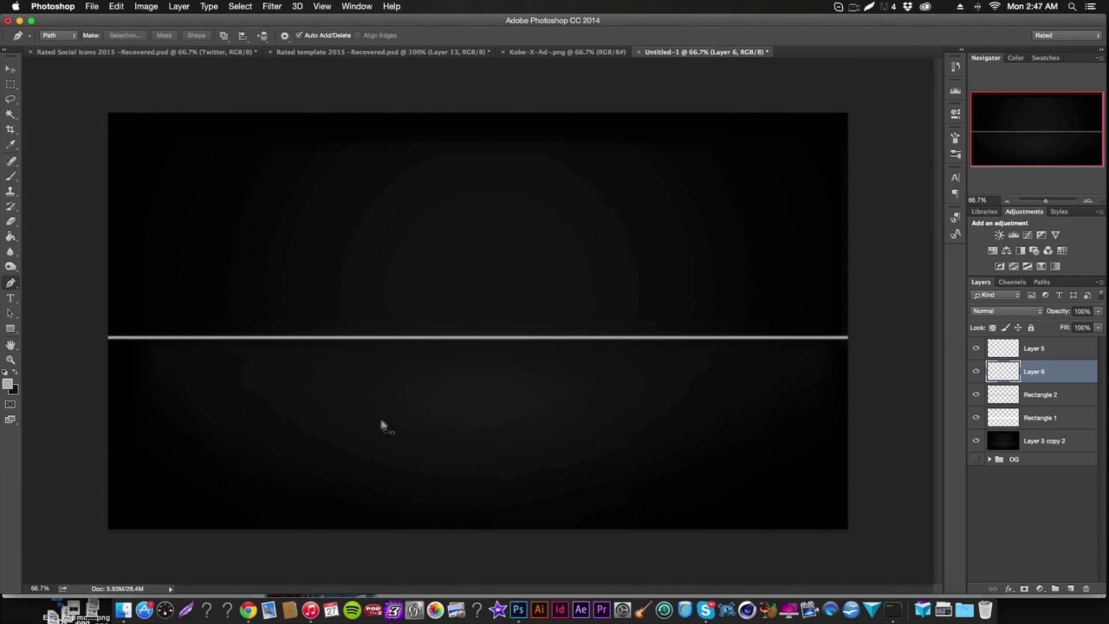
pyautogui.press('super+alt+z')
pyautogui.press('super+alt+z')
# Step: Try a tapered 10 px brush stroke along the horizon path, and delete the path
pyautogui.click(10, 176)
pyautogui.click(59, 36)
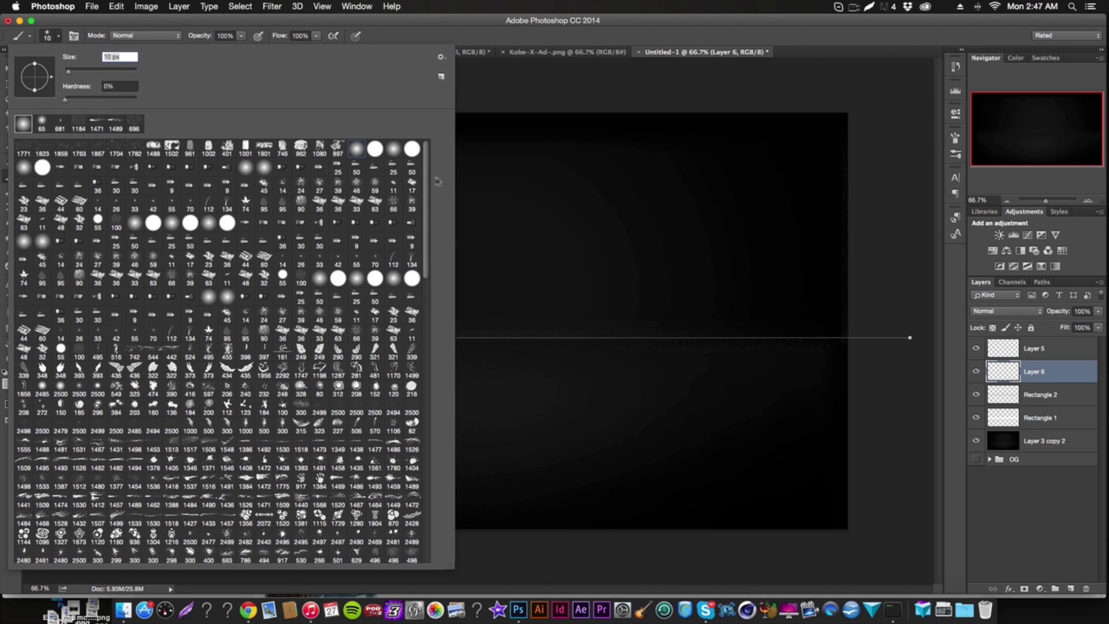
pyautogui.click(193, 23)
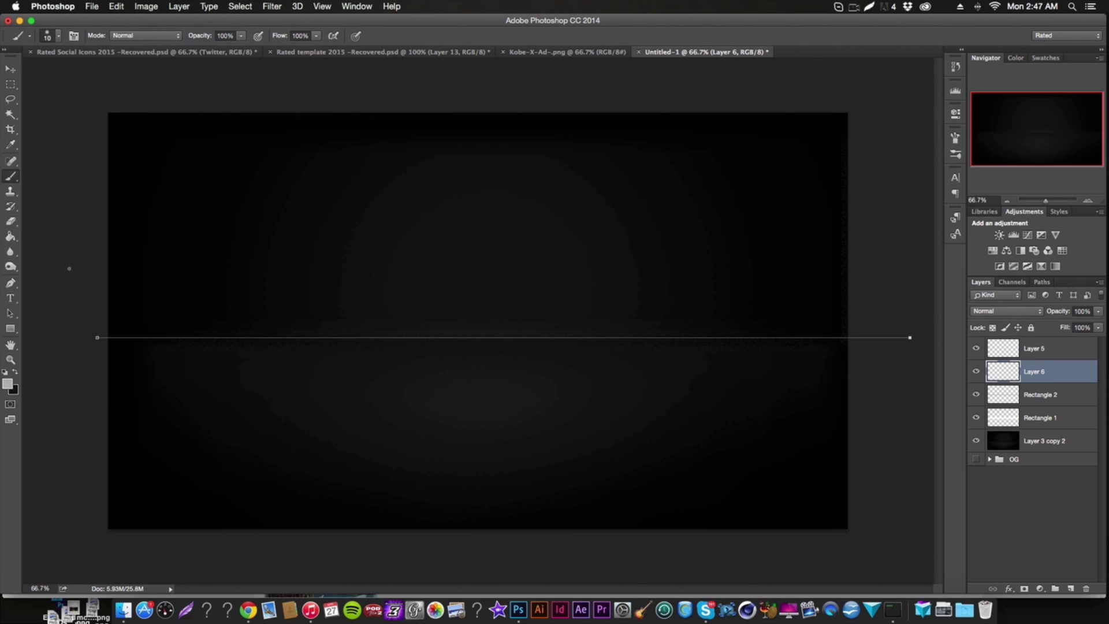
pyautogui.click(18, 281)
pyautogui.rightClick(392, 263)
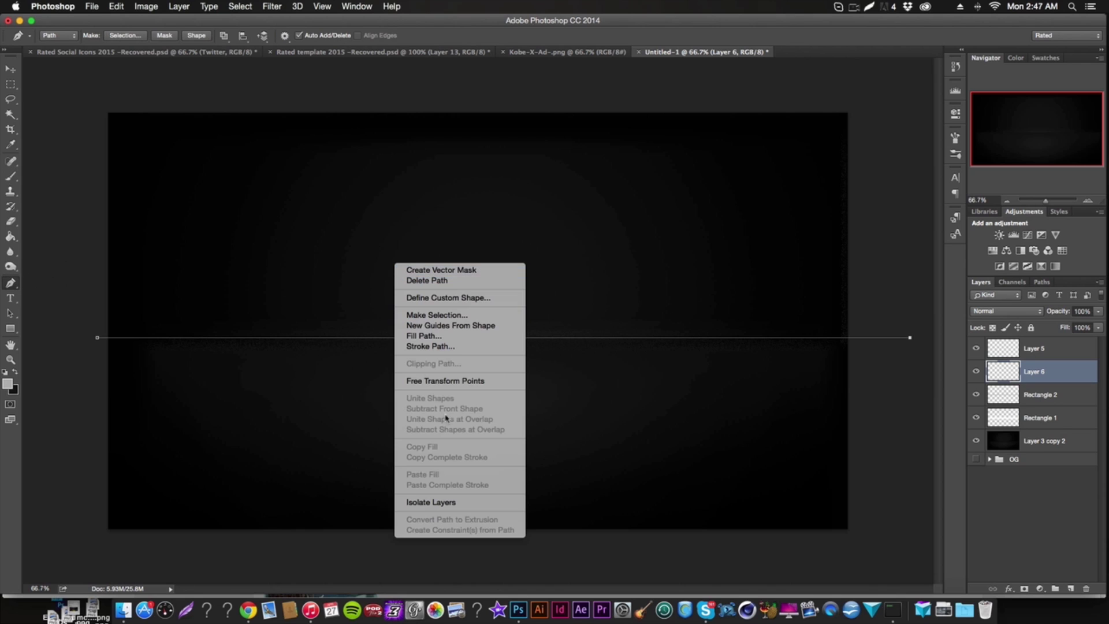
pyautogui.click(452, 349)
pyautogui.press('Return')
pyautogui.rightClick(501, 360)
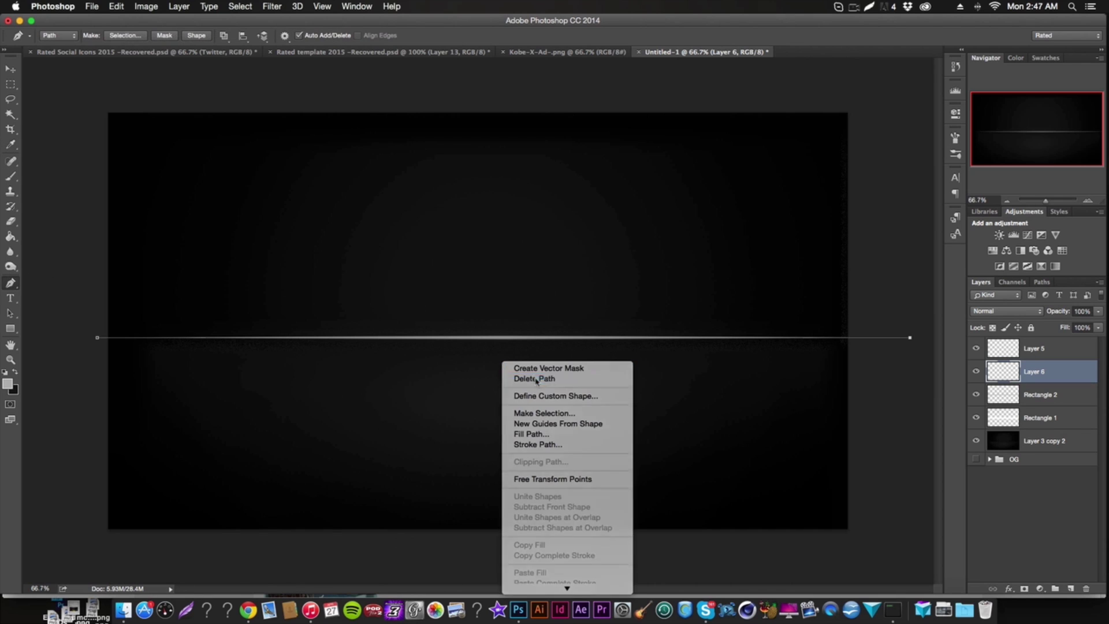
pyautogui.click(601, 378)
pyautogui.click(11, 69)
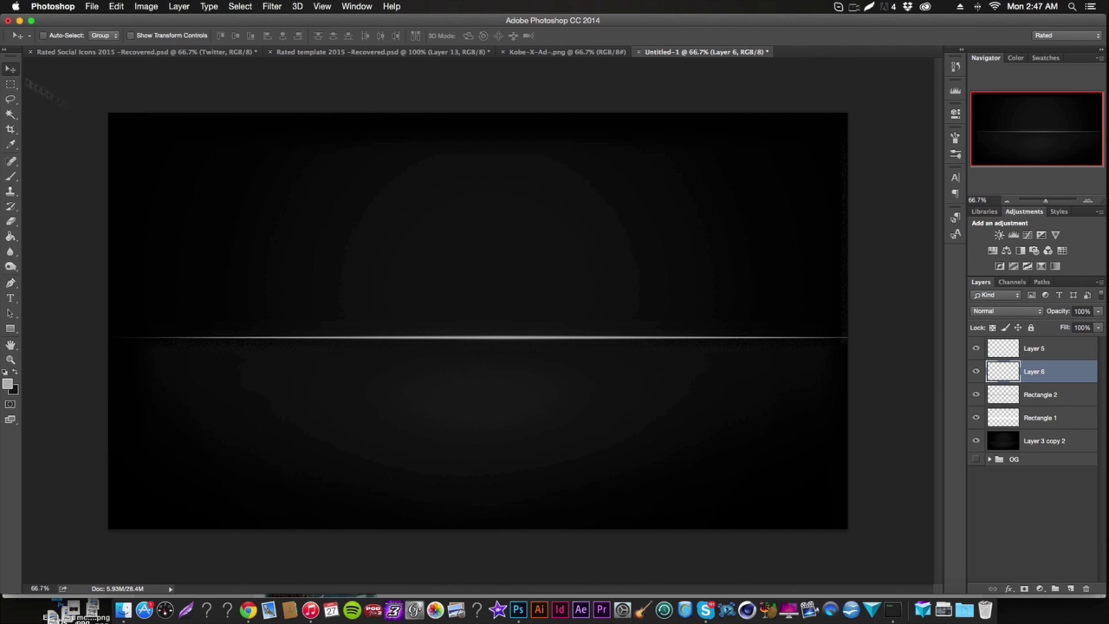
pyautogui.moveTo(501, 296); pyautogui.dragTo(501, 297)
pyautogui.press('super+t')
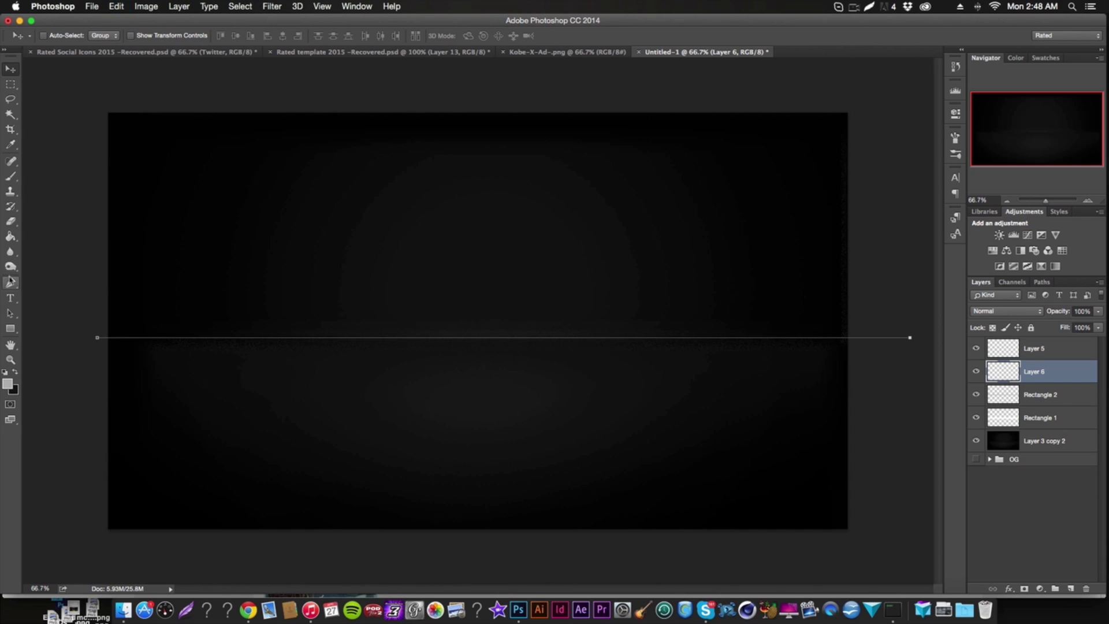
# Step: Set the brush size to 25 px, try stroking the horizon path in light gray, and undo the stroke
pyautogui.click(10, 183)
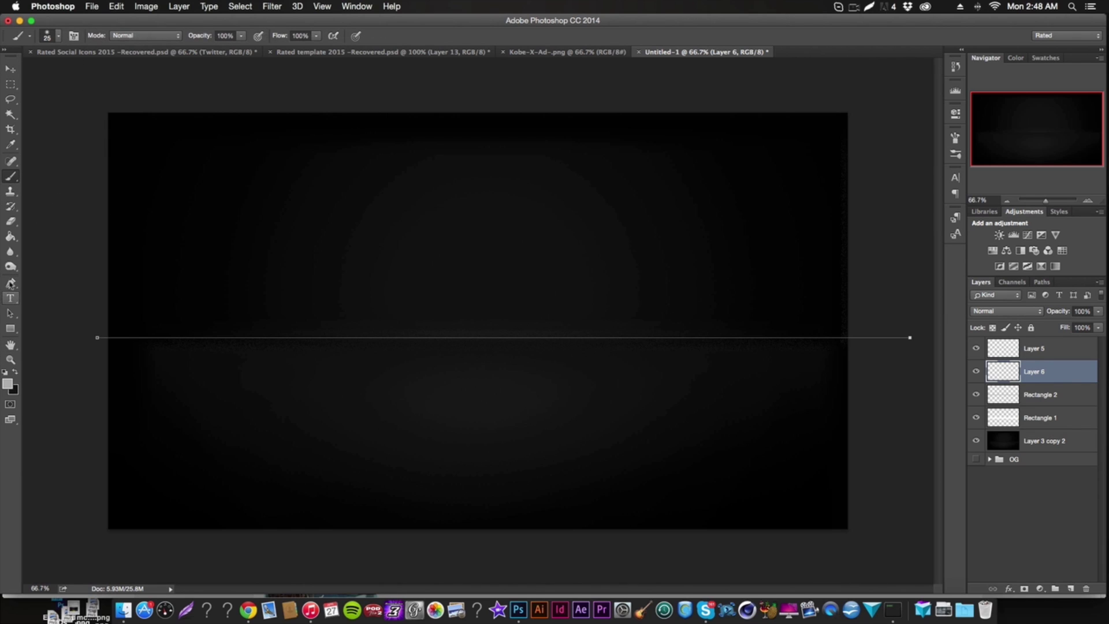
pyautogui.press('p')
pyautogui.rightClick(659, 279)
pyautogui.click(691, 357)
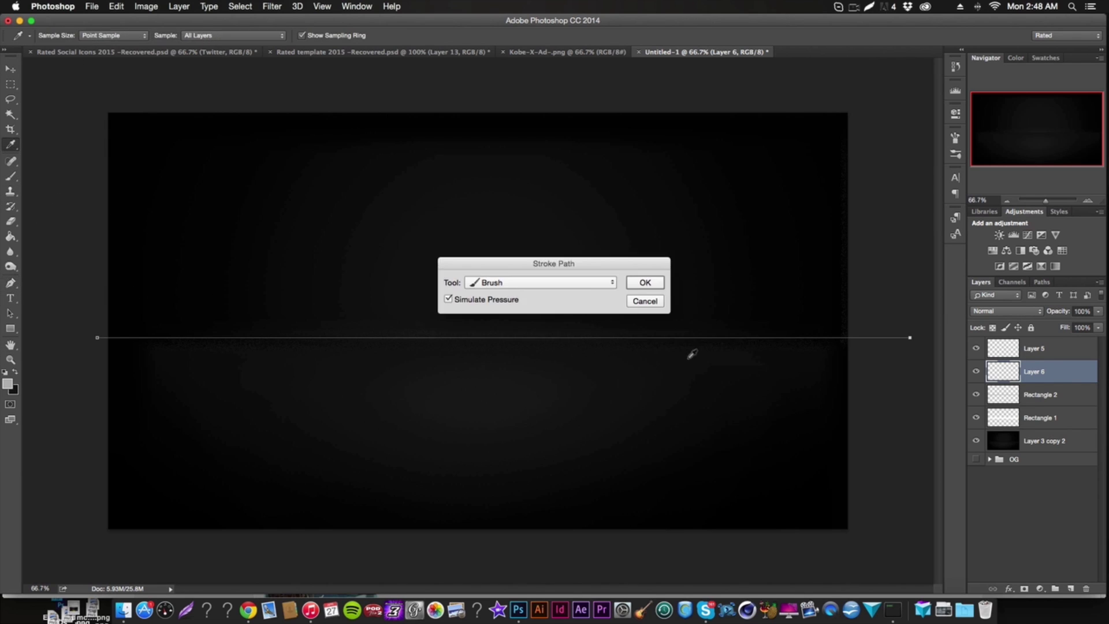
pyautogui.press('Return')
pyautogui.rightClick(572, 366)
pyautogui.press('Escape')
pyautogui.press('super+z')
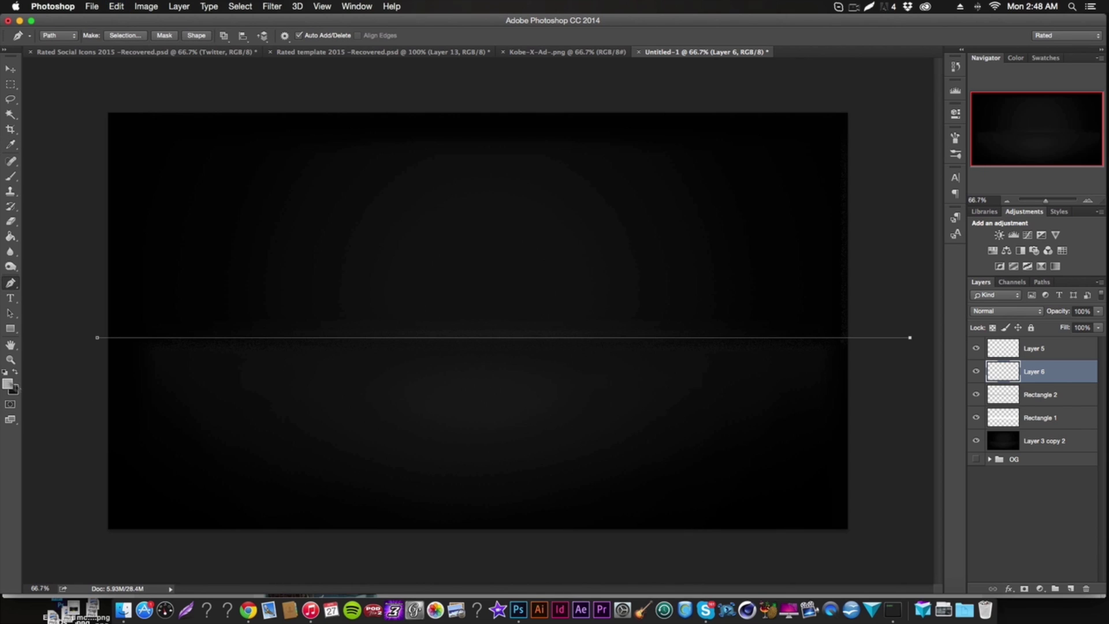
# Step: Stroke the horizon path in white (ffffff) with the 25 px brush, tapering toward both ends, and delete the path
pyautogui.click(8, 383)
pyautogui.write('ffffff')
pyautogui.press('Return')
pyautogui.press('p')
pyautogui.rightClick(611, 455)
pyautogui.click(645, 535)
pyautogui.press('Return')
pyautogui.rightClick(483, 402)
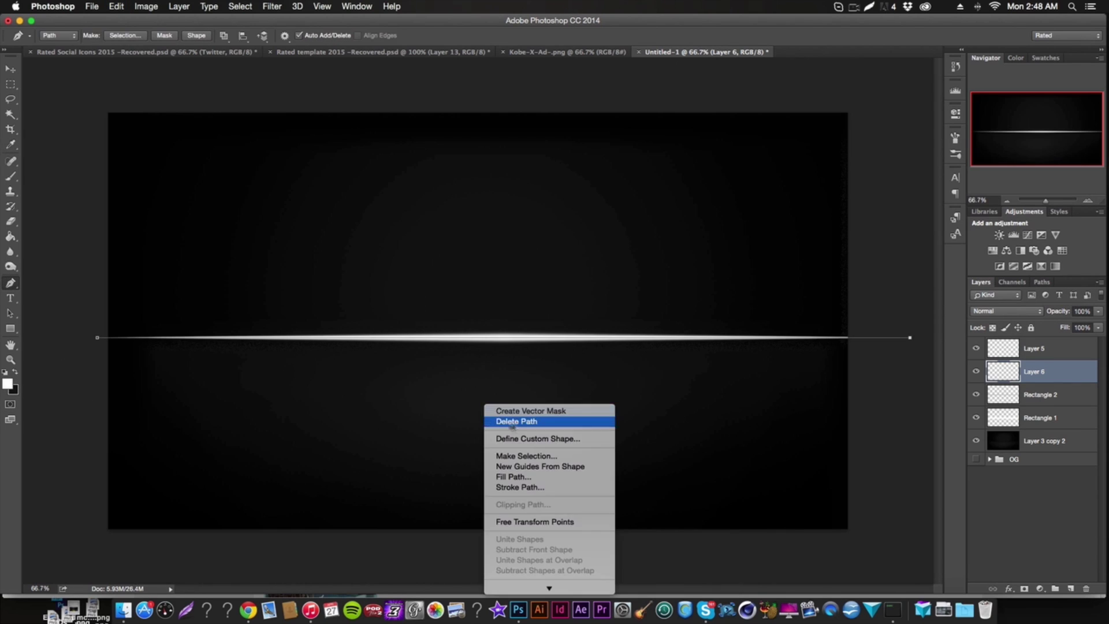
pyautogui.click(514, 420)
# Step: Set the white line layer's blend mode to Overlay and its opacity to 50%
pyautogui.click(10, 68)
pyautogui.moveTo(315, 239); pyautogui.dragTo(322, 241)
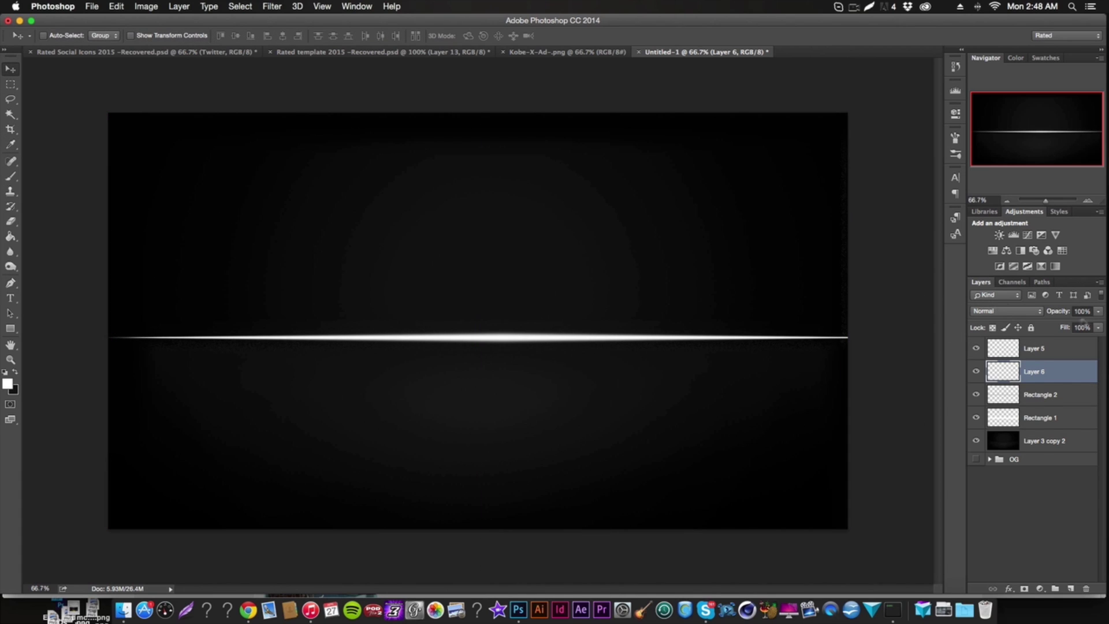
pyautogui.click(1006, 310)
pyautogui.click(999, 431)
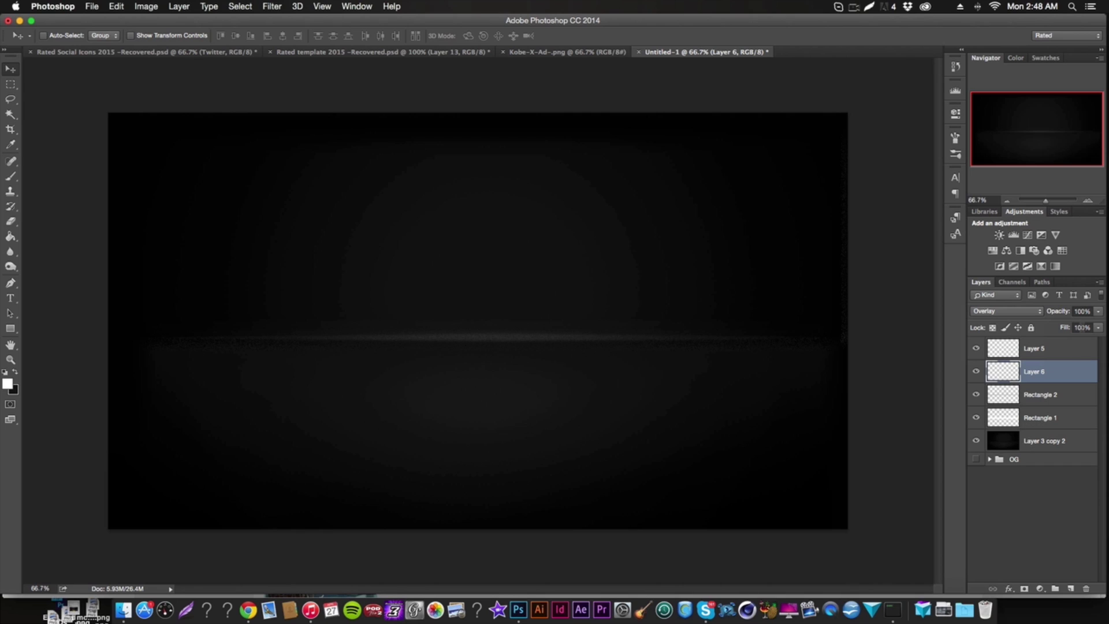
pyautogui.click(1081, 312)
pyautogui.write('50')
pyautogui.press('Return')
# Step: Select Layer 3 copy 2 and toggle its visibility to check what it contributes
pyautogui.click(1022, 434)
pyautogui.click(976, 441)
pyautogui.click(975, 442)
pyautogui.click(975, 442)
pyautogui.click(975, 441)
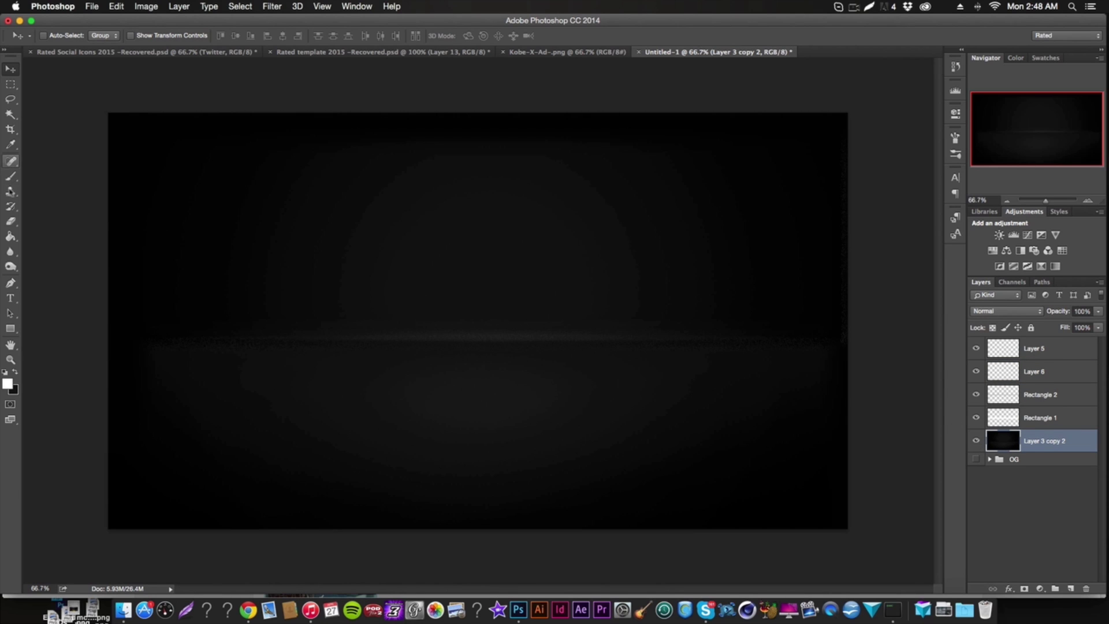
# Step: Open the hd-wallpapers-blue-grunge-background JPEG from the Textures/Stocks folder of Rated LX Pack 1
pyautogui.click(92, 7)
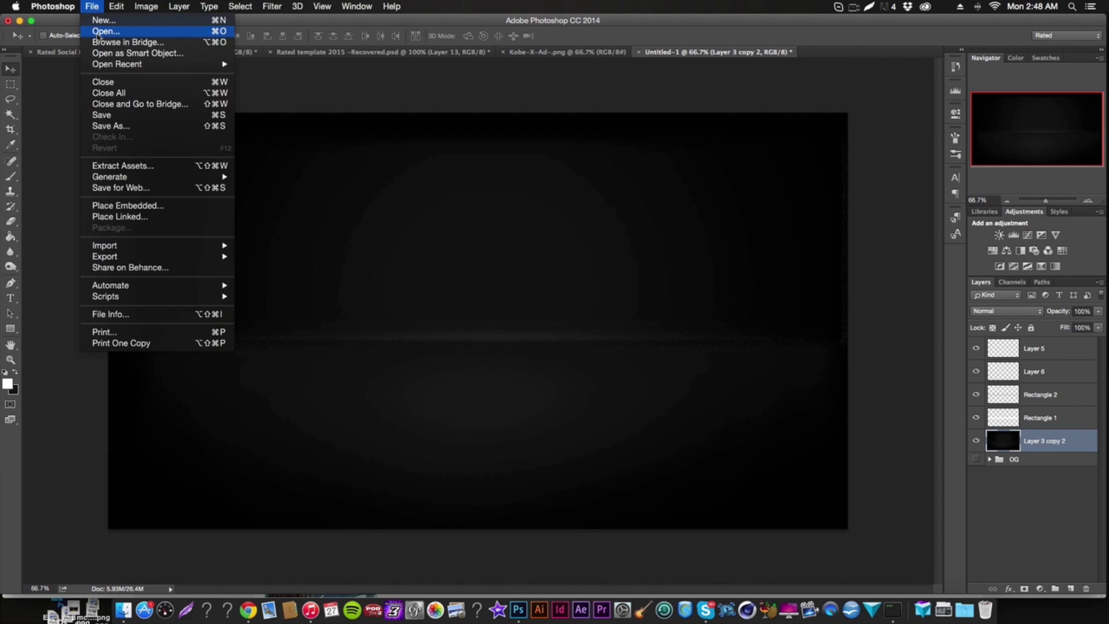
pyautogui.click(98, 31)
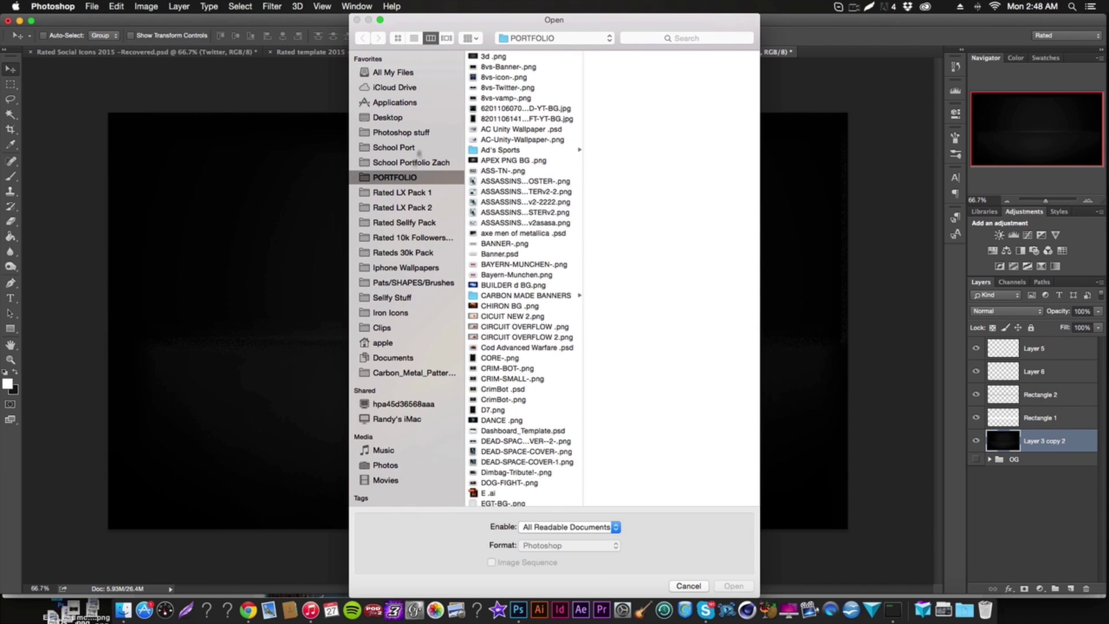
pyautogui.click(399, 194)
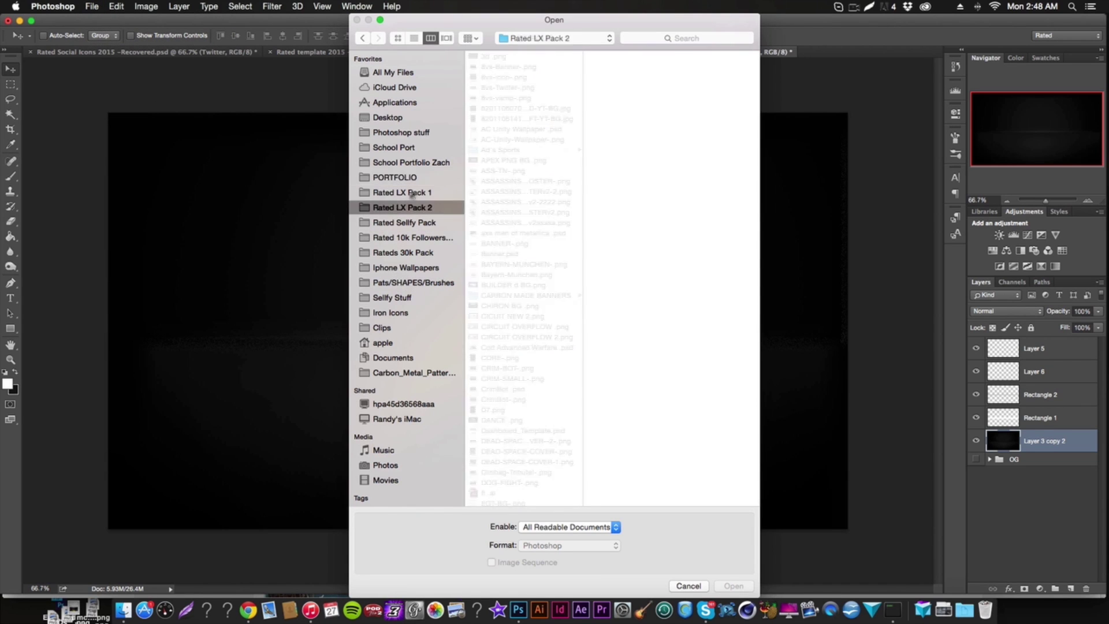
pyautogui.click(519, 109)
pyautogui.click(532, 119)
pyautogui.click(646, 78)
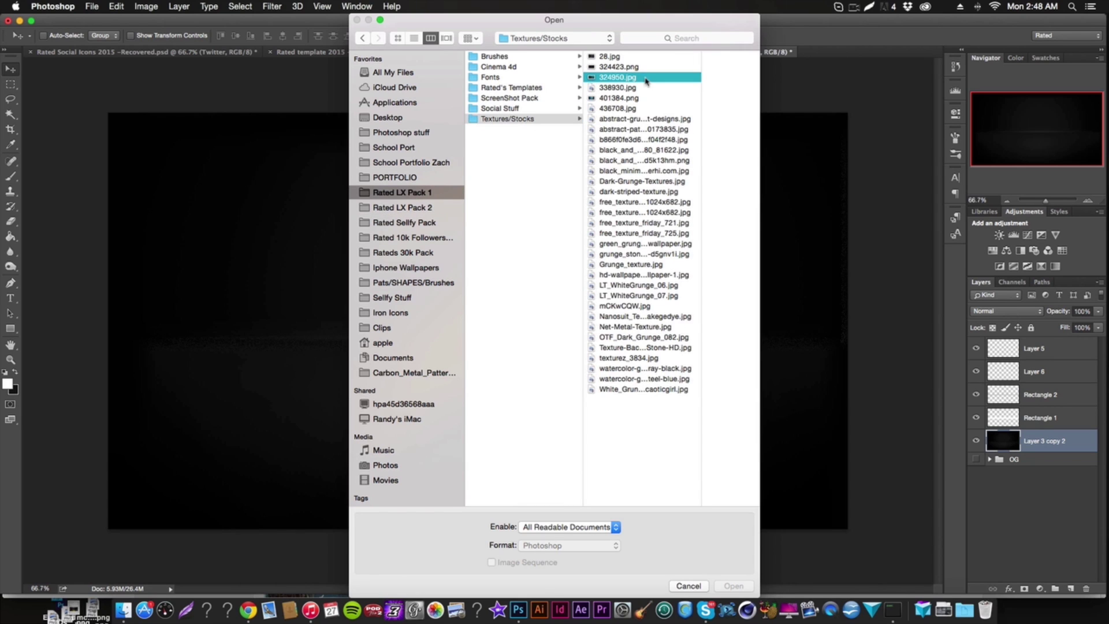
pyautogui.click(585, 223)
pyautogui.click(585, 233)
pyautogui.click(576, 274)
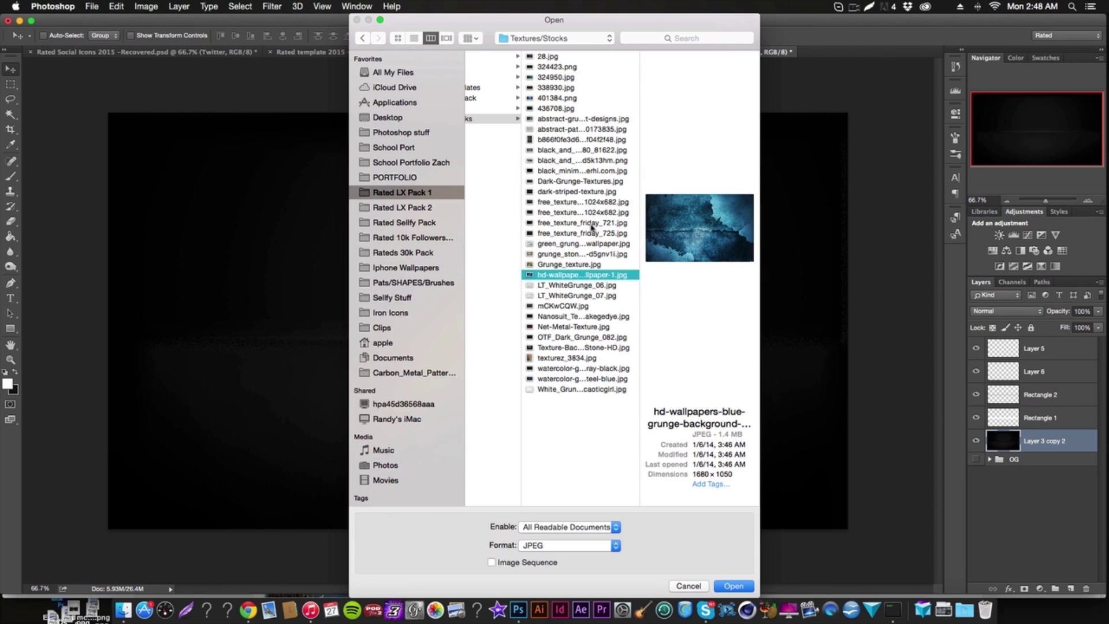
pyautogui.press('Return')
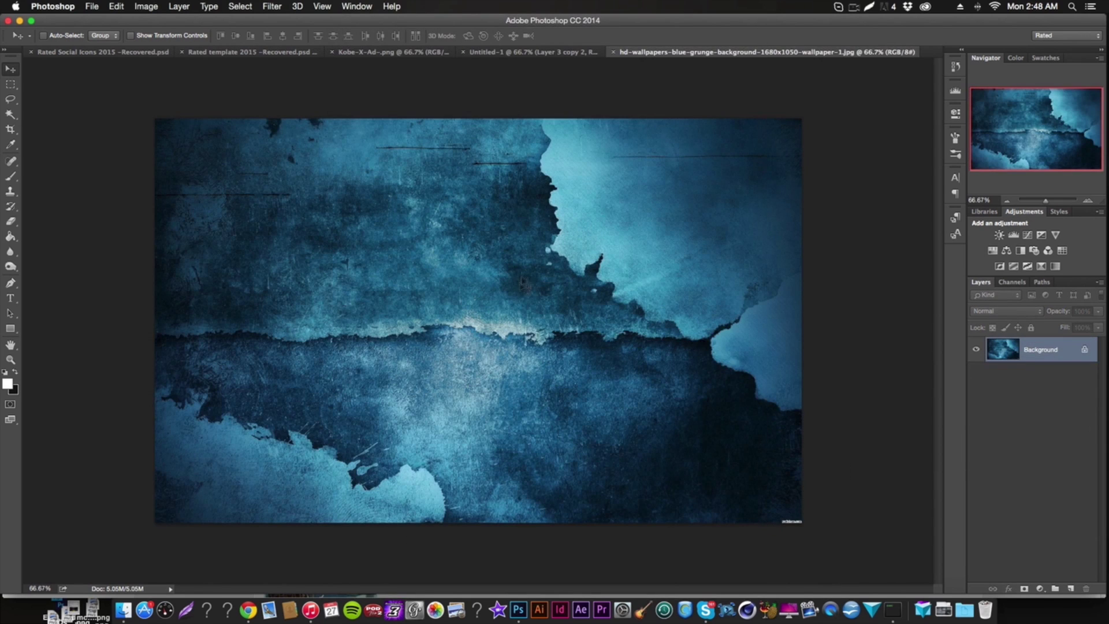
# Step: Bring the blue grunge texture into Untitled-1 above Layer 3 copy 2, centered on the canvas, and set its saturation to -100
pyautogui.moveTo(498, 53); pyautogui.dragTo(497, 231)
pyautogui.moveTo(526, 286)
pyautogui.mouseDown()
pyautogui.moveTo(540, 242)
pyautogui.moveTo(532, 293)
pyautogui.mouseUp()
pyautogui.hotkey('ctrl', 'u')
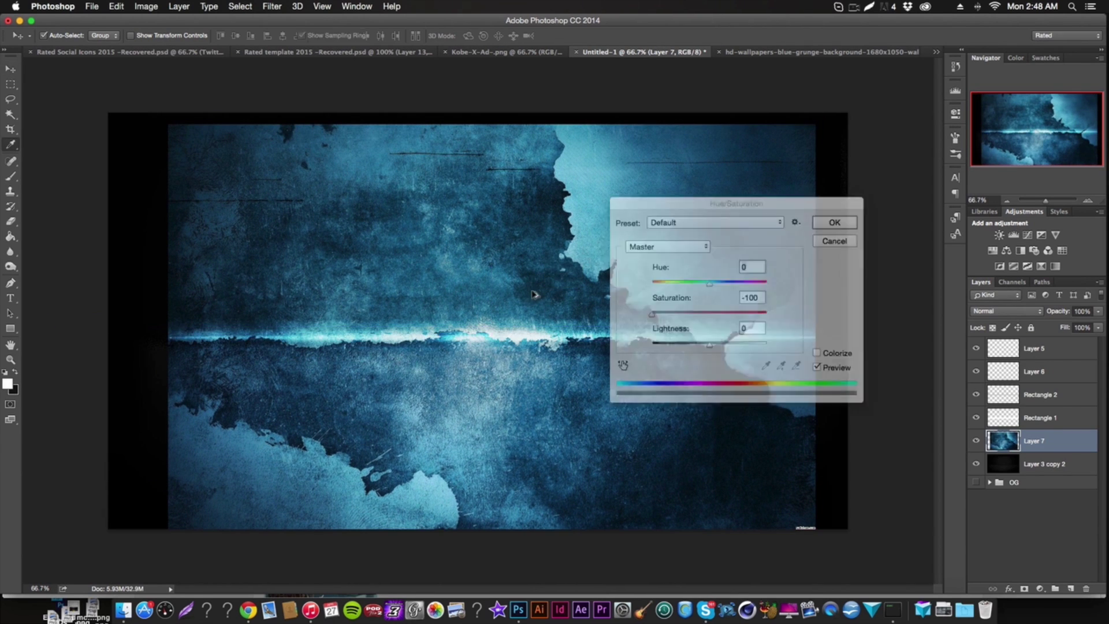
pyautogui.moveTo(710, 314); pyautogui.dragTo(652, 313)
pyautogui.press('Return')
pyautogui.moveTo(572, 321); pyautogui.dragTo(547, 309)
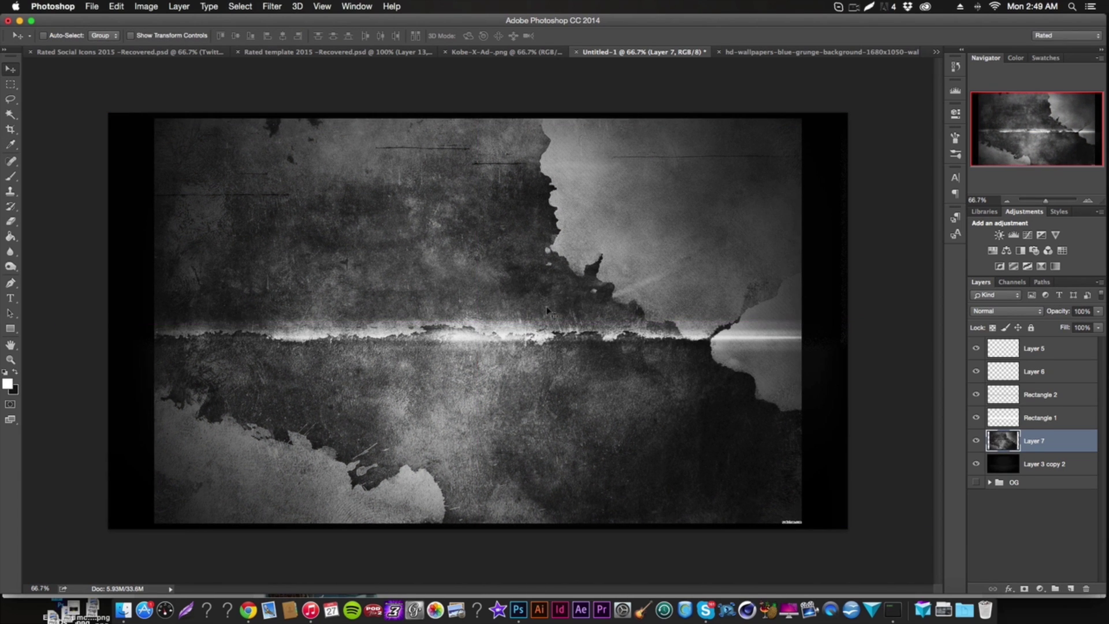
# Step: Transform the grunge texture in perspective with a wider near edge and lay it below the horizon as a floor
pyautogui.press('super+t')
pyautogui.click(117, 6)
pyautogui.moveTo(149, 251)
pyautogui.click(358, 313)
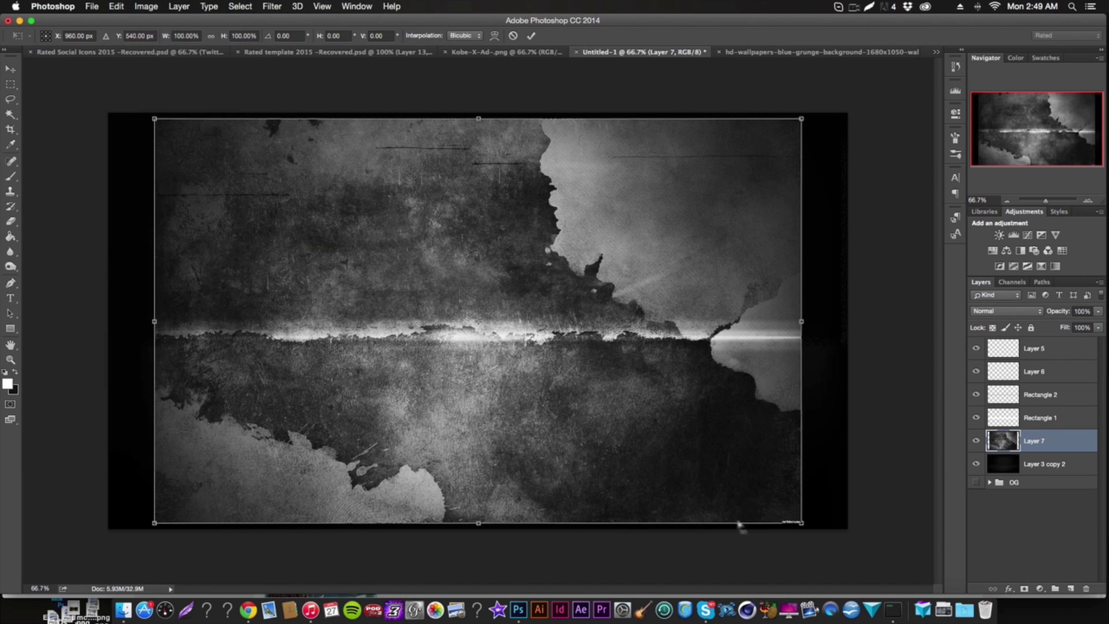
pyautogui.moveTo(802, 524); pyautogui.dragTo(665, 459)
pyautogui.press('Return')
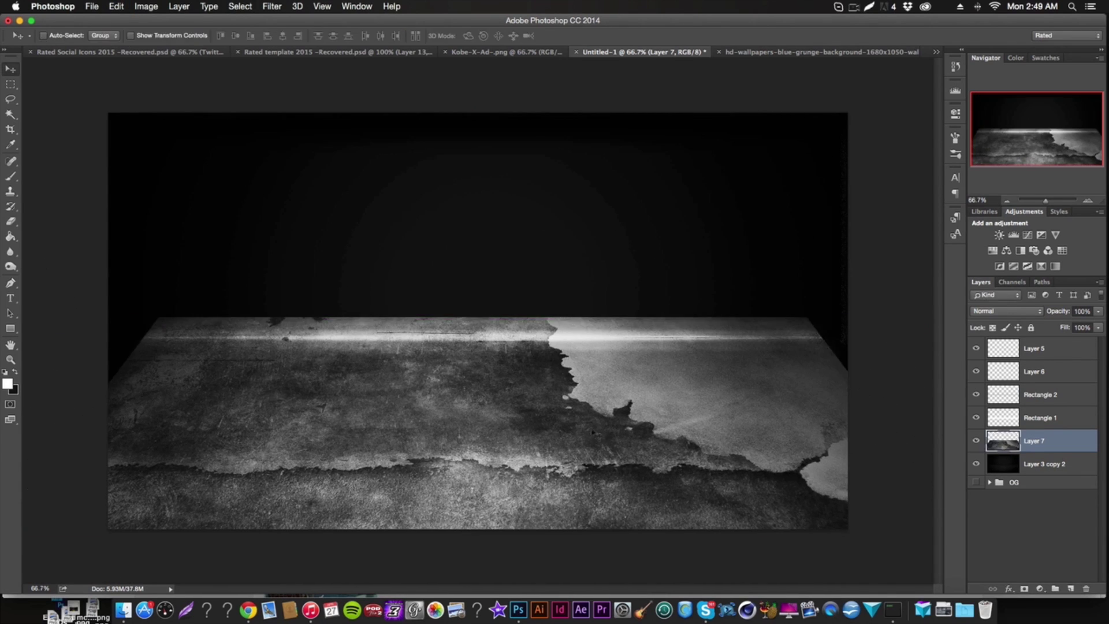
# Step: Widen the near edge of the Layer 7 floor texture further in perspective and shift it down to meet the horizon
pyautogui.write('25')
pyautogui.press('Return')
pyautogui.press('super+t')
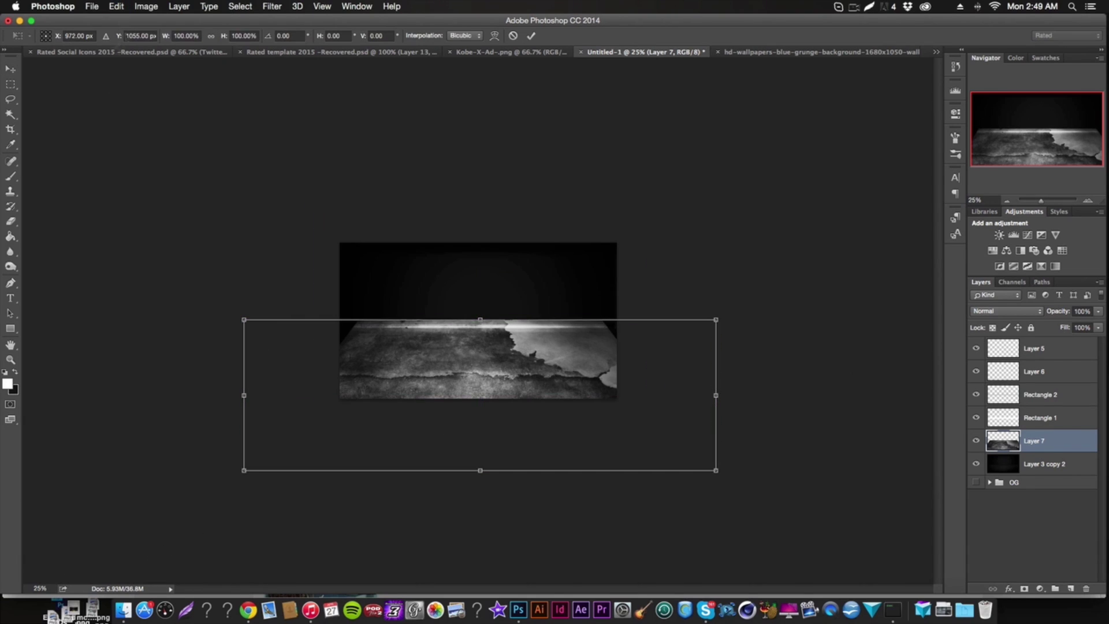
pyautogui.click(117, 7)
pyautogui.moveTo(153, 252)
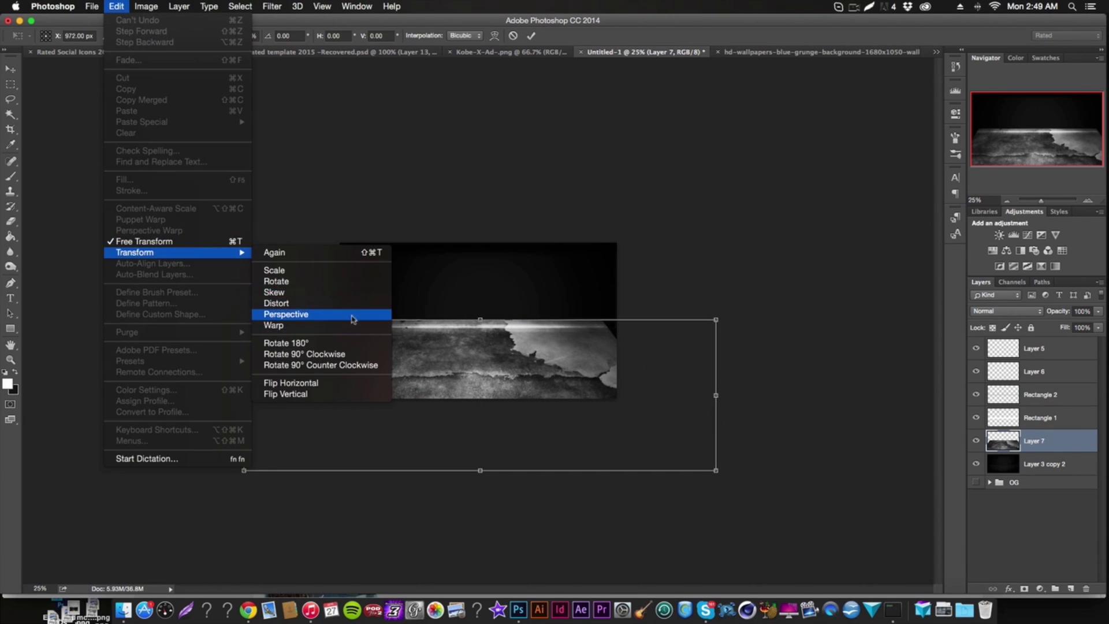
pyautogui.click(346, 315)
pyautogui.moveTo(718, 474); pyautogui.dragTo(978, 444)
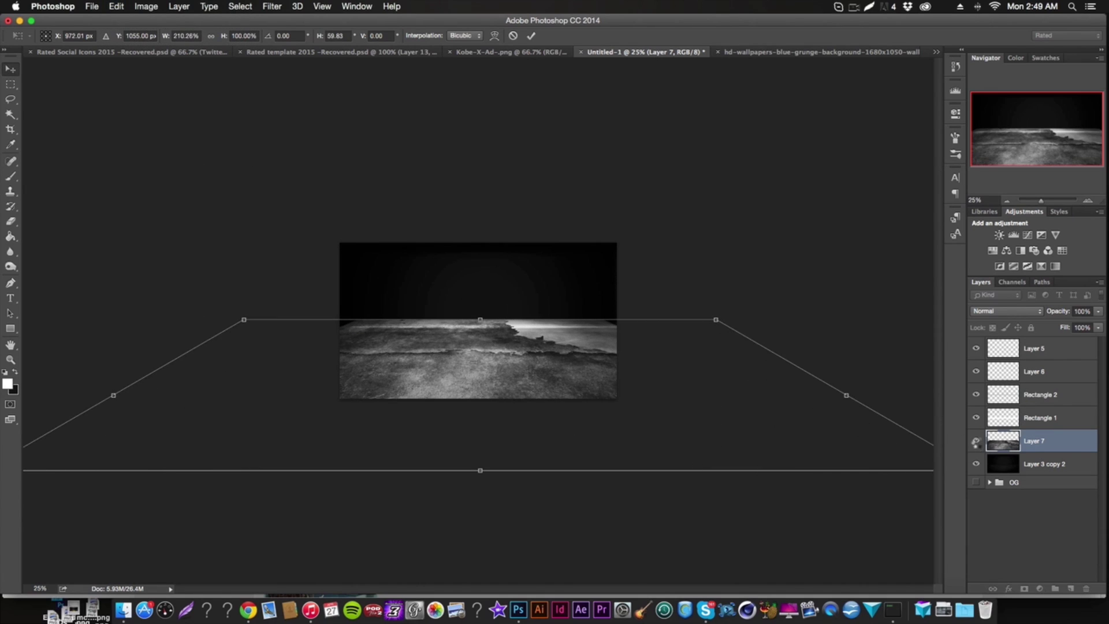
pyautogui.press('Return')
pyautogui.moveTo(597, 359)
pyautogui.mouseDown()
pyautogui.moveTo(599, 411)
pyautogui.moveTo(597, 366)
pyautogui.mouseUp()
# Step: Set the Layer 7 floor texture to Overlay blending at 50% opacity
pyautogui.click(1021, 316)
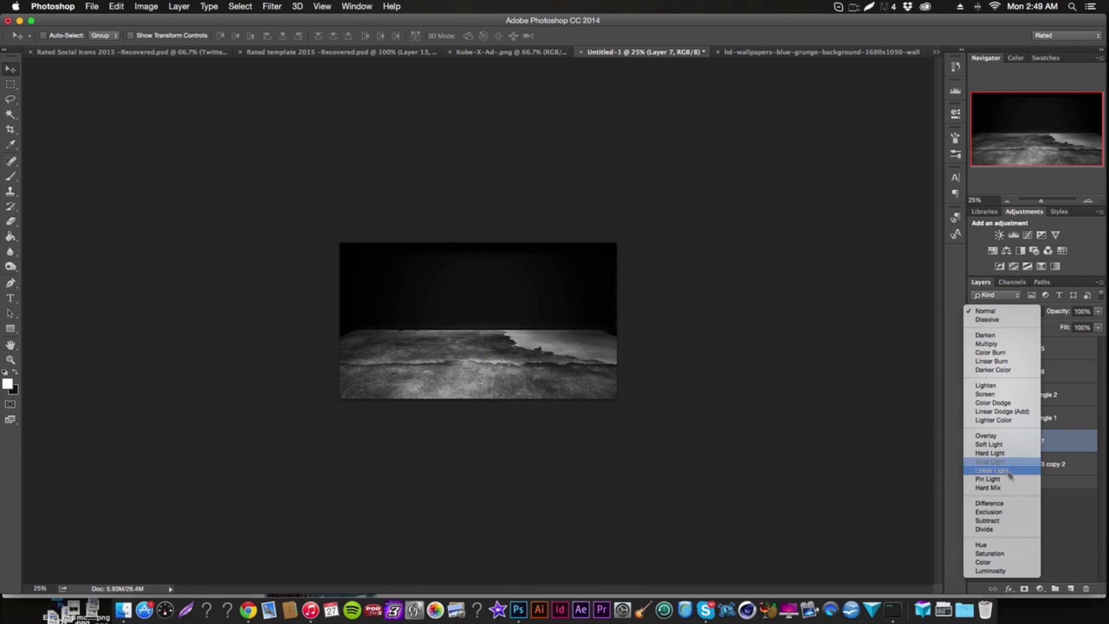
pyautogui.click(1015, 439)
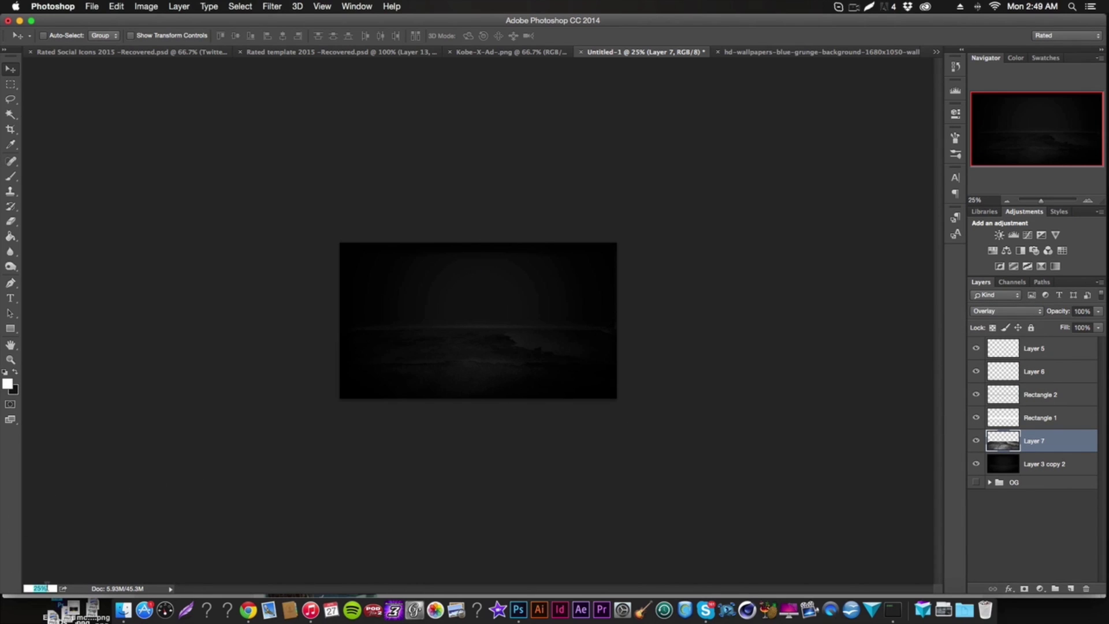
pyautogui.press('Return')
pyautogui.moveTo(436, 389); pyautogui.dragTo(431, 378)
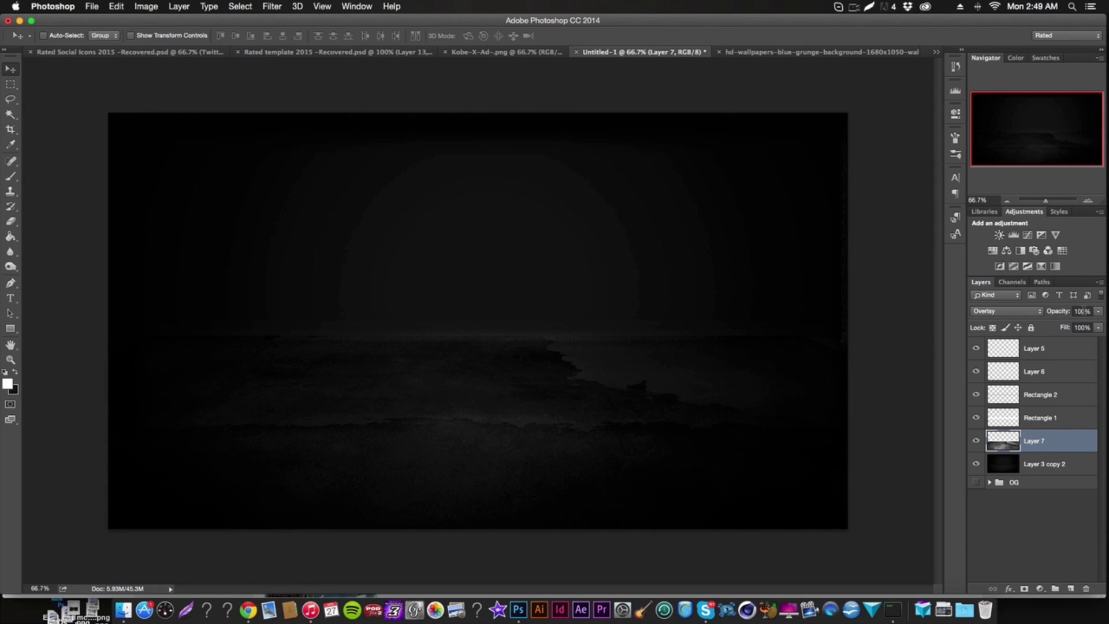
pyautogui.write('50')
pyautogui.press('Return')
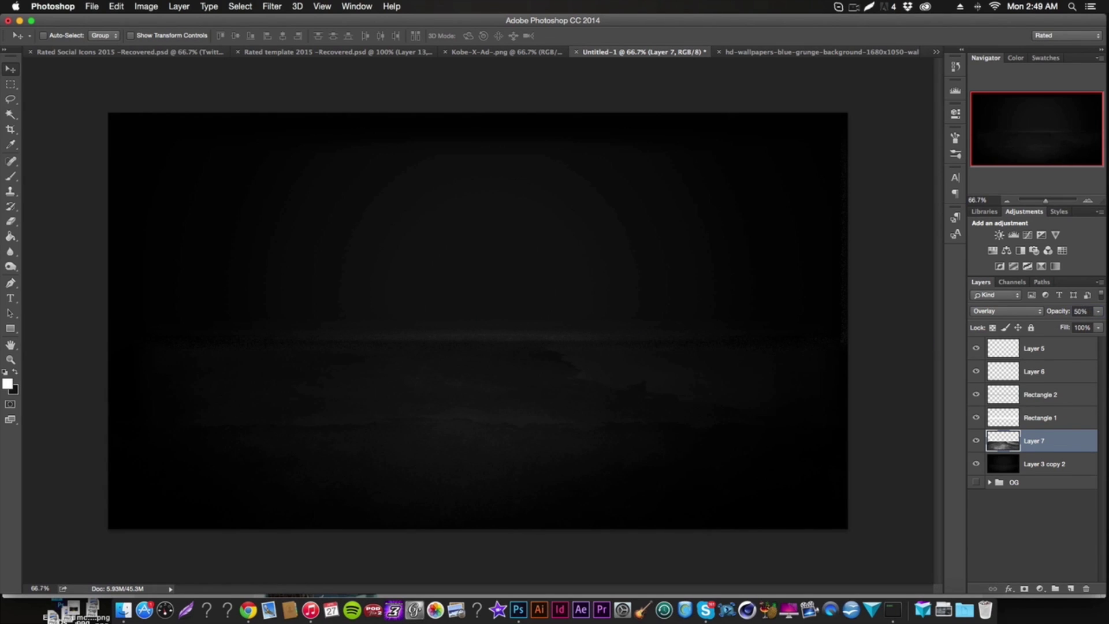
# Step: Add an empty layer above Layer 7 and close the blue grunge texture document
pyautogui.click(1071, 588)
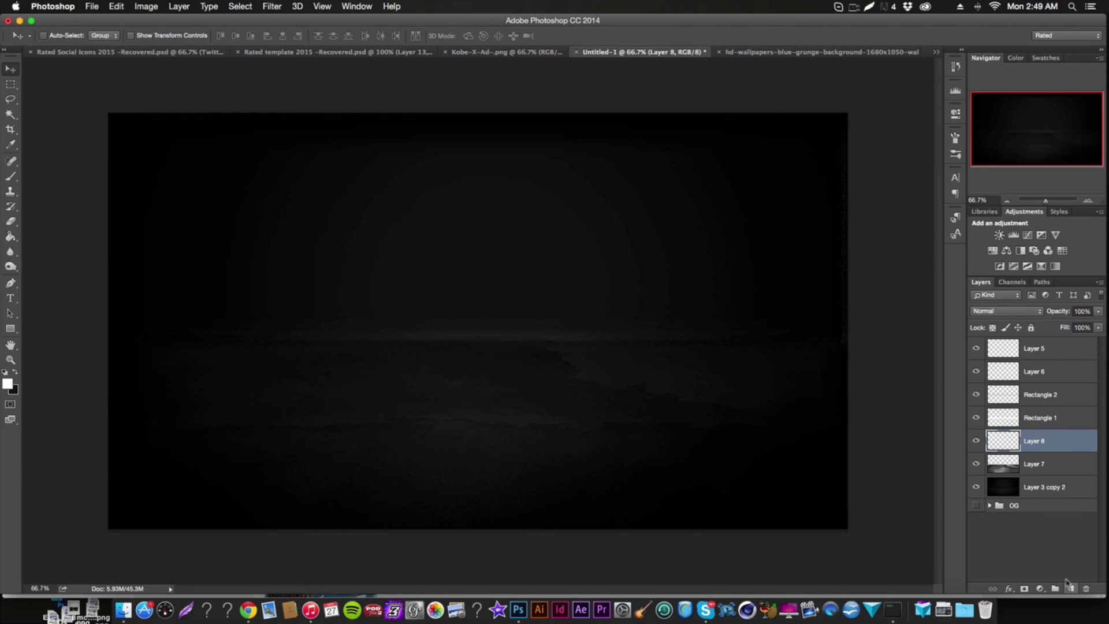
pyautogui.click(730, 52)
pyautogui.click(613, 52)
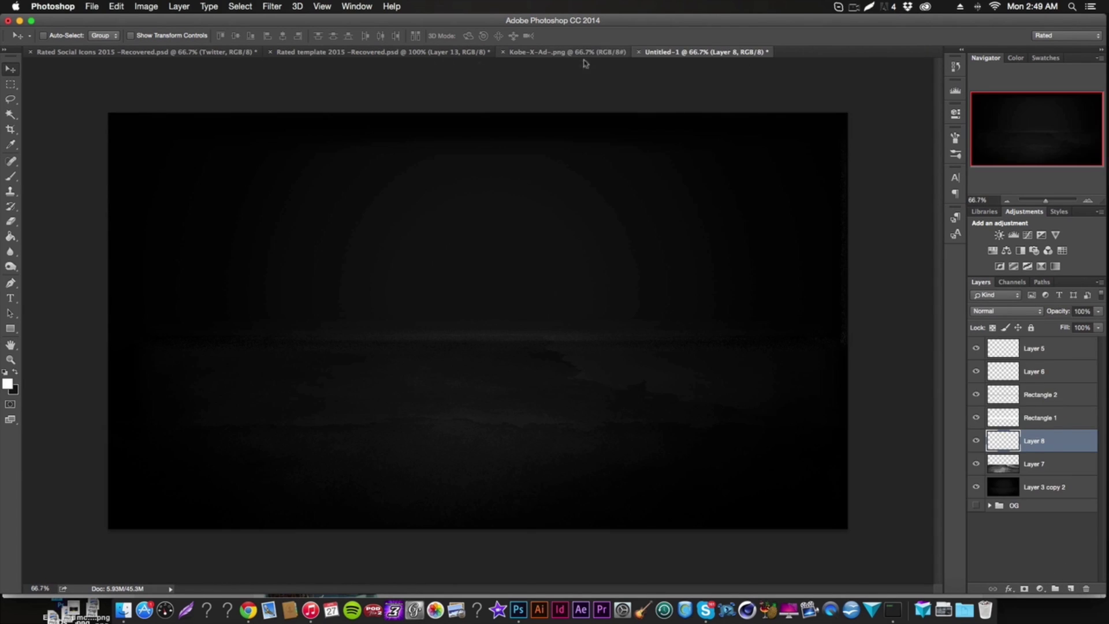
# Step: Preview images in the Textures/Stocks folder and open Texture-Background-Stone-HD.jpg
pyautogui.click(92, 6)
pyautogui.click(102, 31)
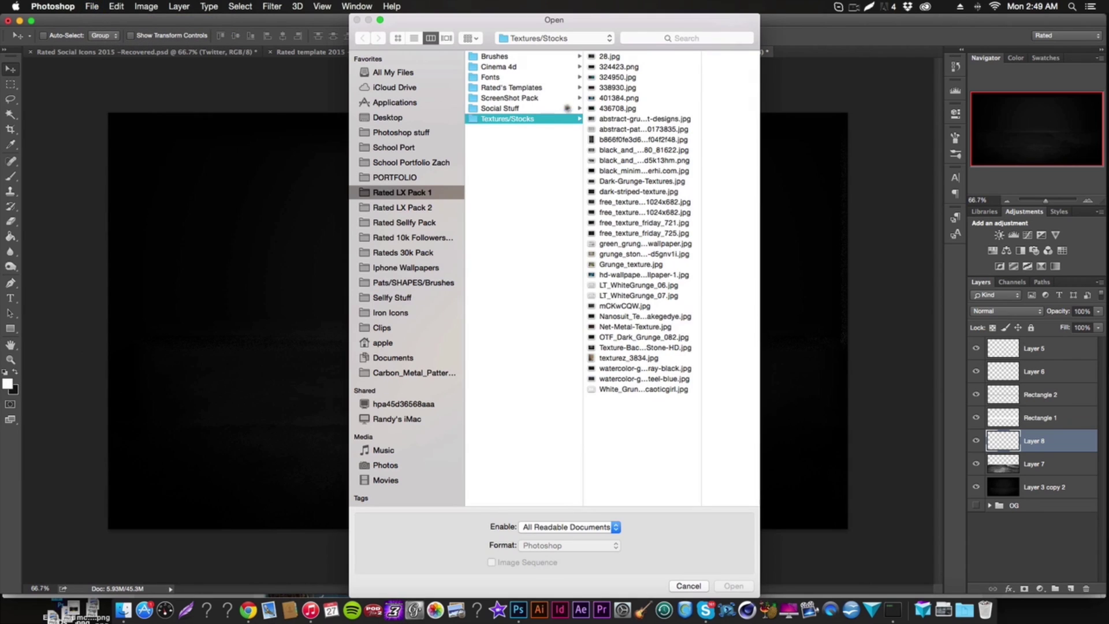
pyautogui.click(587, 128)
pyautogui.click(565, 78)
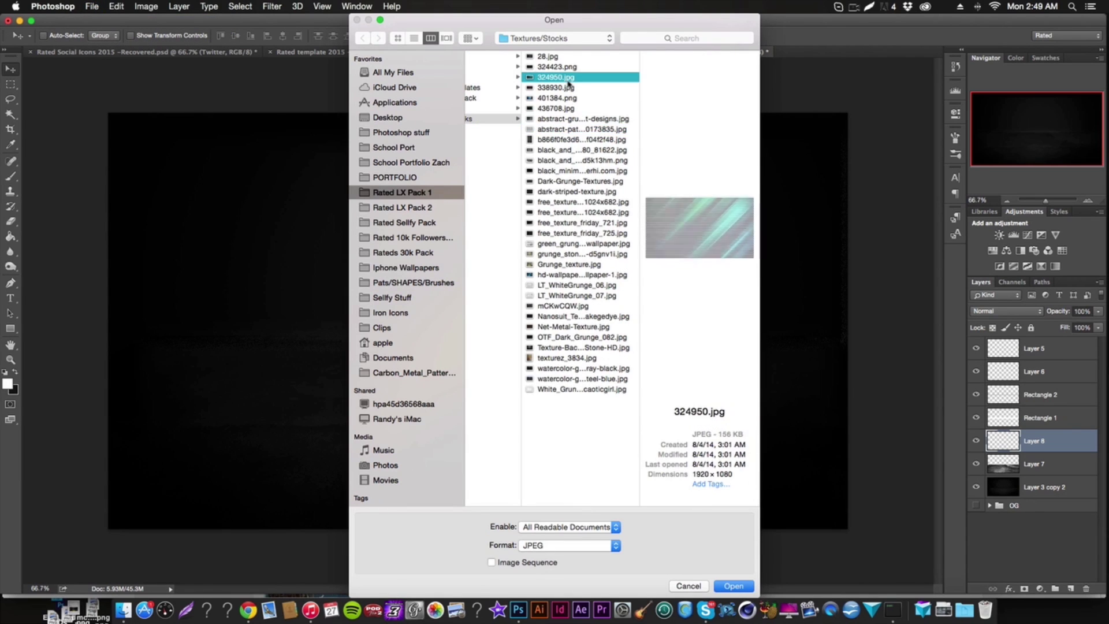
pyautogui.click(563, 98)
pyautogui.click(606, 212)
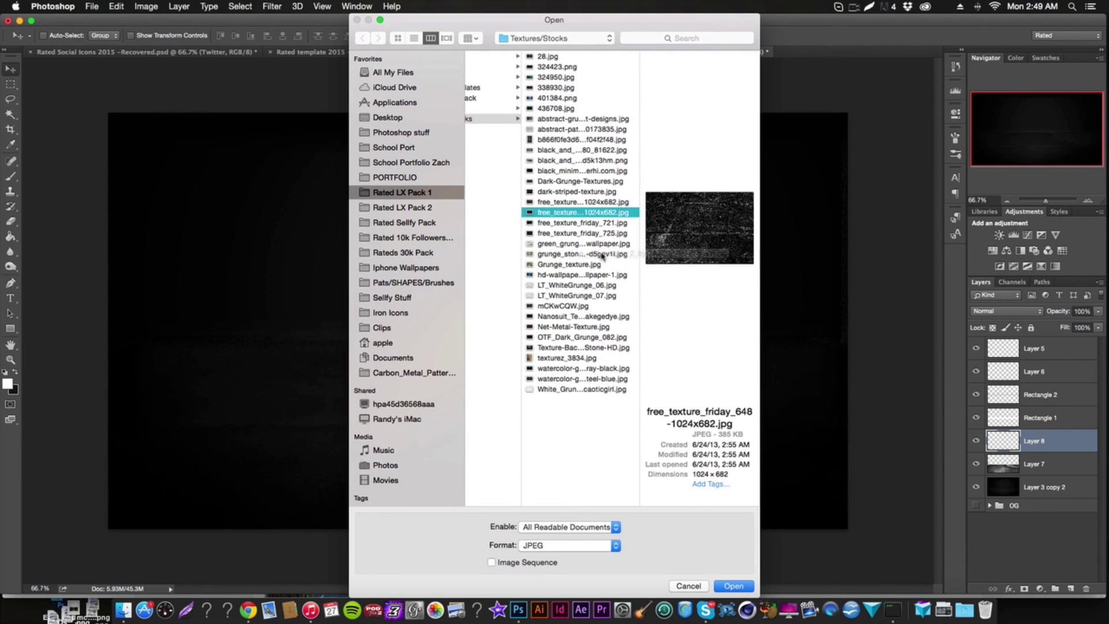
pyautogui.click(604, 255)
pyautogui.click(583, 306)
pyautogui.click(587, 327)
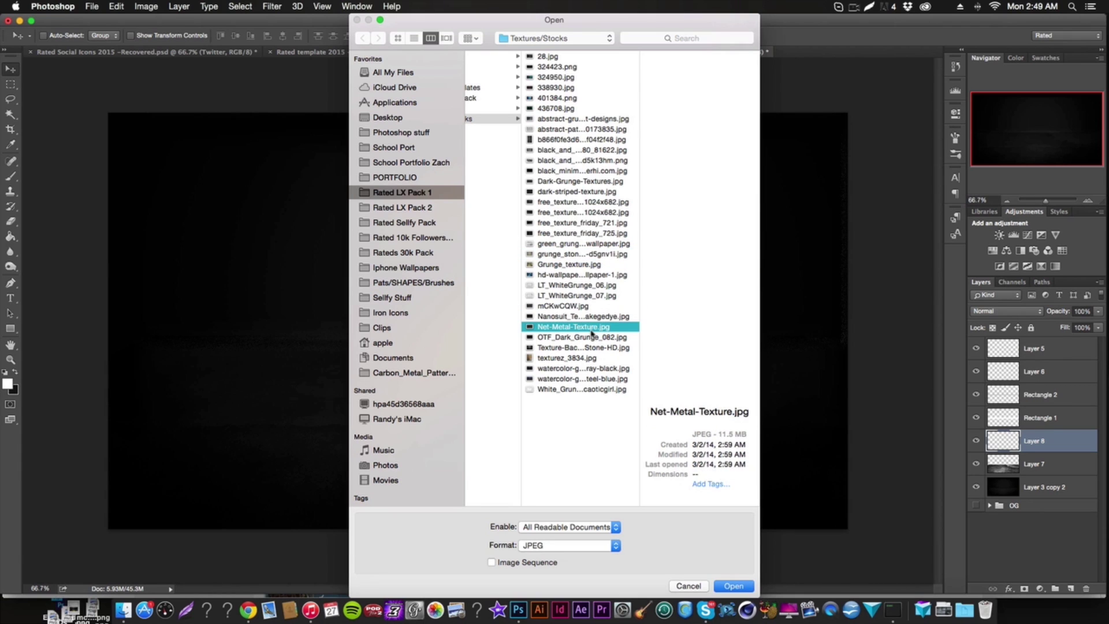
pyautogui.click(592, 348)
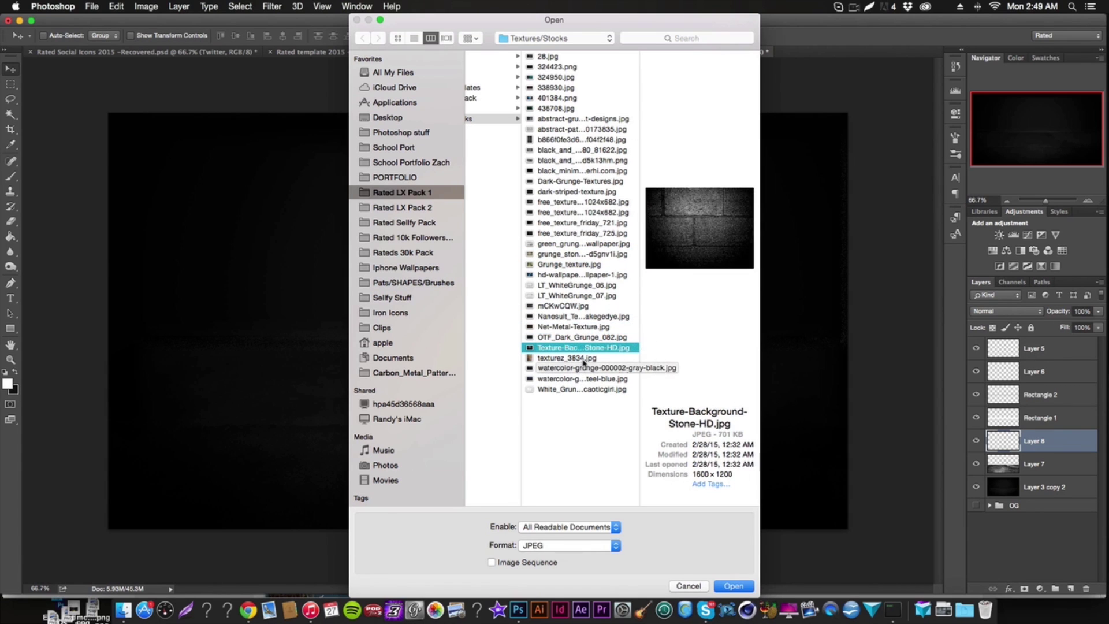
pyautogui.doubleClick(581, 347)
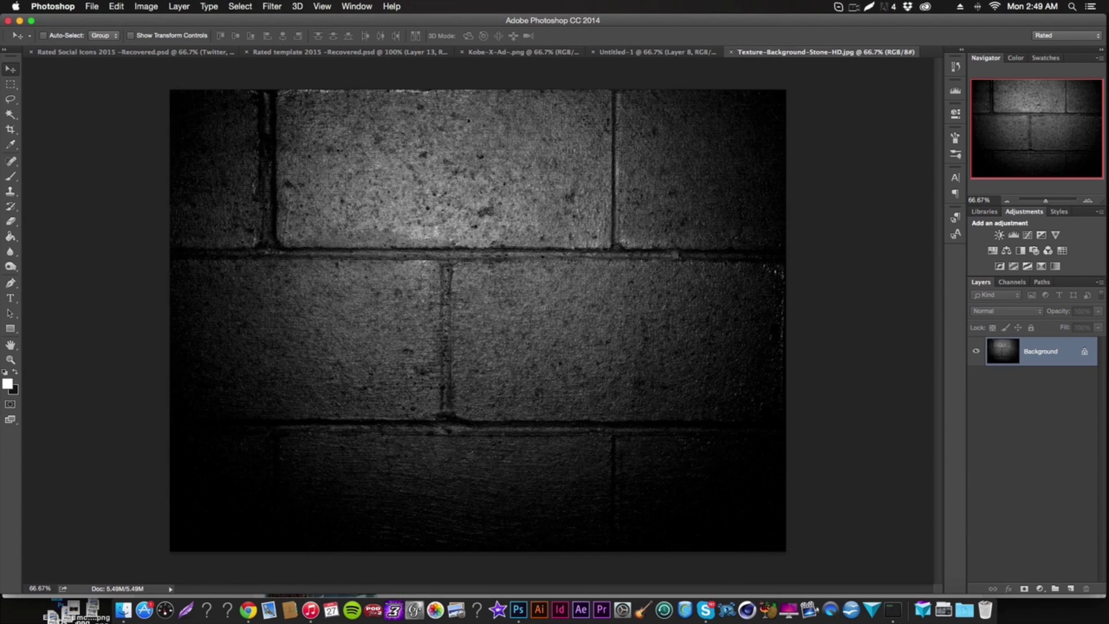
# Step: Bring the stone texture into Untitled-1 above Layer 8, enlarge it, and position it to span the canvas width
pyautogui.moveTo(536, 219); pyautogui.dragTo(556, 293)
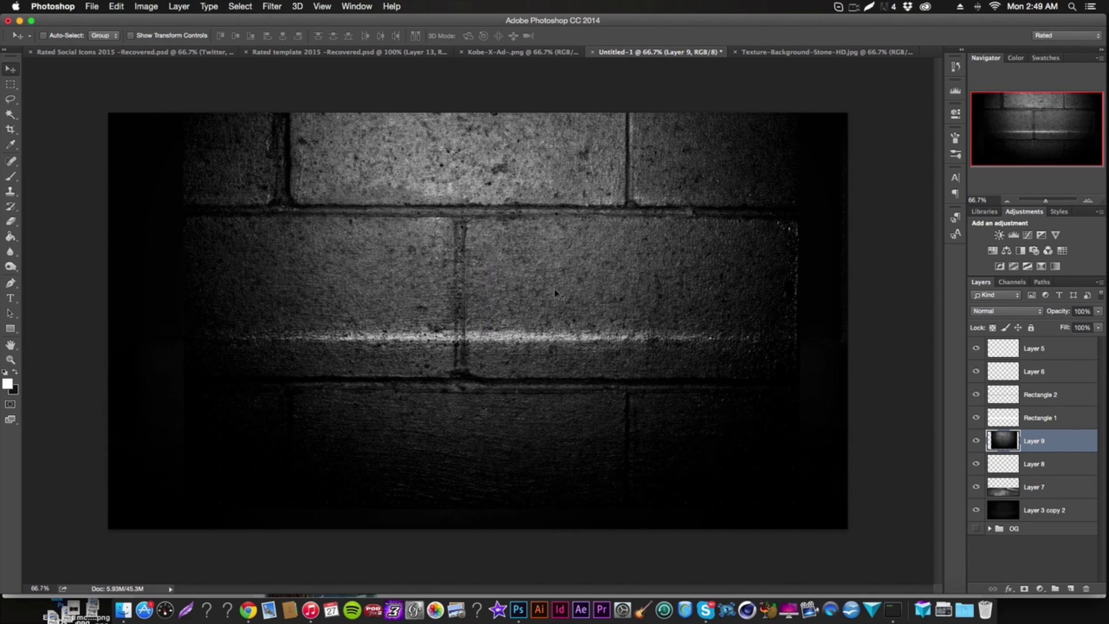
pyautogui.press('super+t')
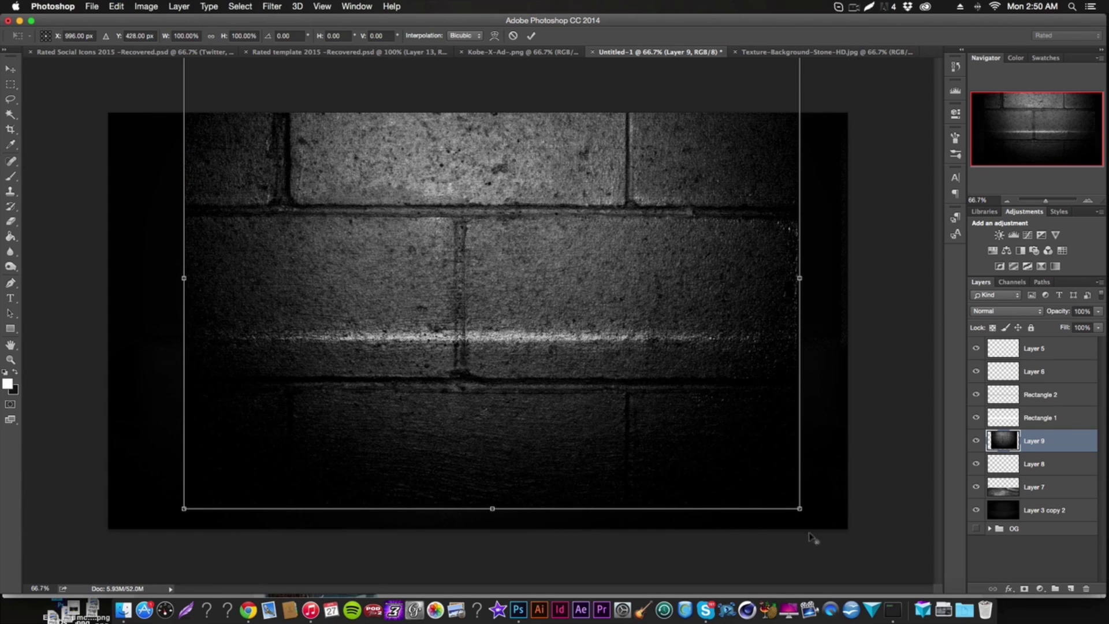
pyautogui.moveTo(801, 508); pyautogui.dragTo(856, 553)
pyautogui.press('Return')
pyautogui.moveTo(641, 399)
pyautogui.mouseDown()
pyautogui.moveTo(631, 398)
pyautogui.moveTo(645, 400)
pyautogui.mouseUp()
pyautogui.hotkey('shift', 'Left')
pyautogui.hotkey('shift', 'Left')
pyautogui.hotkey('shift', 'Left')
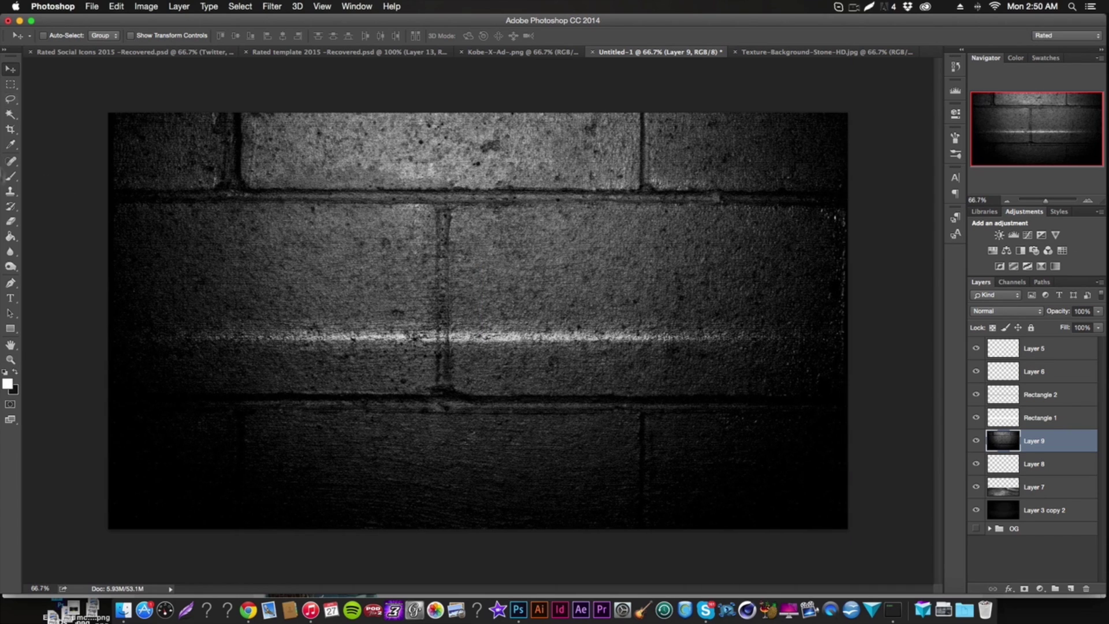
# Step: Erase the stone texture below the horizon with a 125 px soft eraser, leaving only the wall area
pyautogui.click(10, 220)
pyautogui.moveTo(174, 371)
pyautogui.mouseDown()
pyautogui.moveTo(99, 371)
pyautogui.moveTo(199, 357)
pyautogui.moveTo(693, 408)
pyautogui.moveTo(742, 466)
pyautogui.moveTo(445, 493)
pyautogui.moveTo(416, 391)
pyautogui.moveTo(296, 448)
pyautogui.mouseUp()
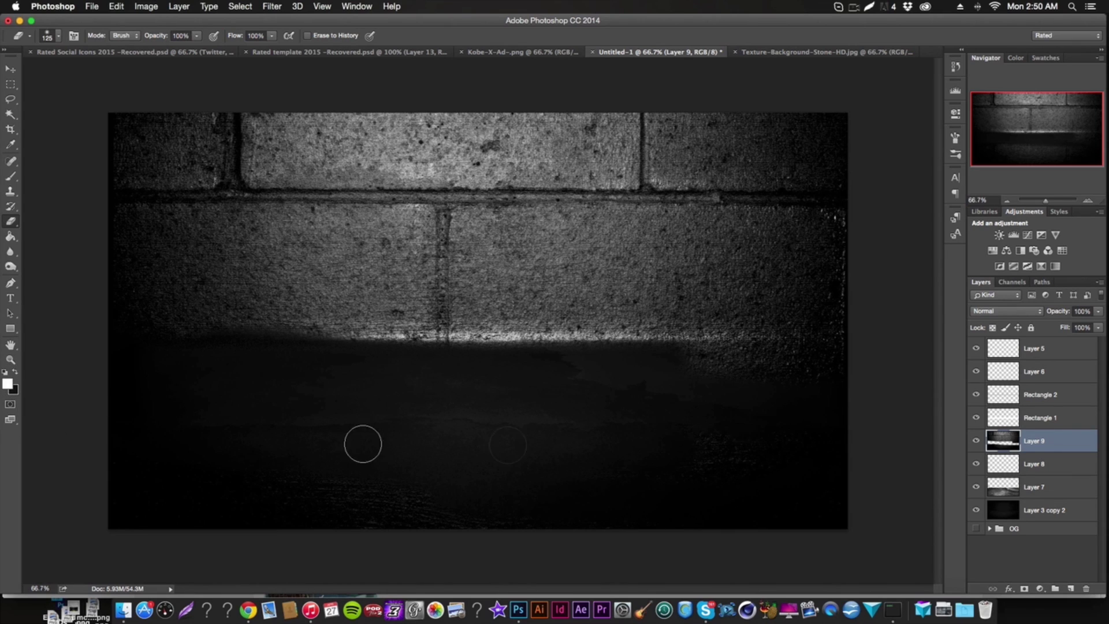
pyautogui.moveTo(726, 356)
pyautogui.mouseDown()
pyautogui.moveTo(352, 359)
pyautogui.moveTo(243, 344)
pyautogui.mouseUp()
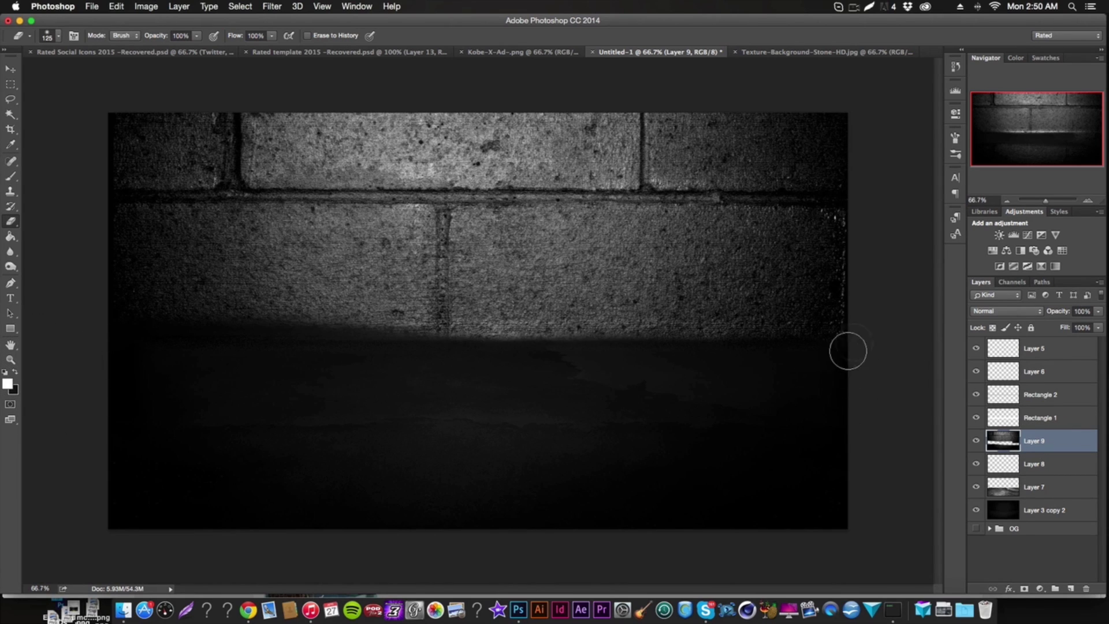
pyautogui.moveTo(820, 358); pyautogui.dragTo(190, 346)
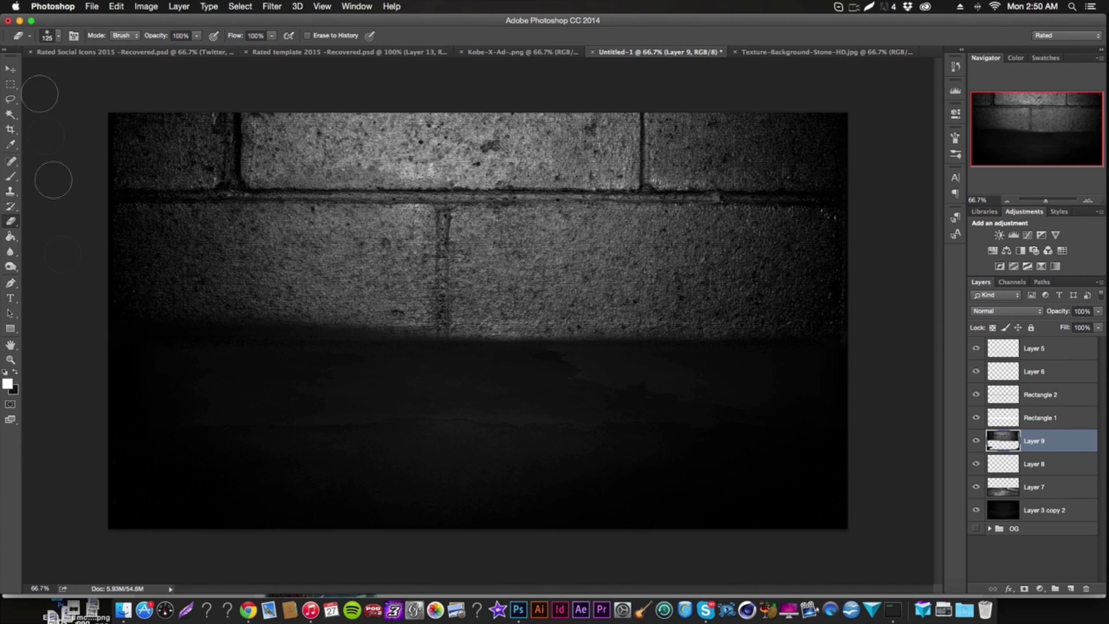
# Step: Set the Layer 9 stone wall texture to Overlay blending at 50% opacity
pyautogui.press('v')
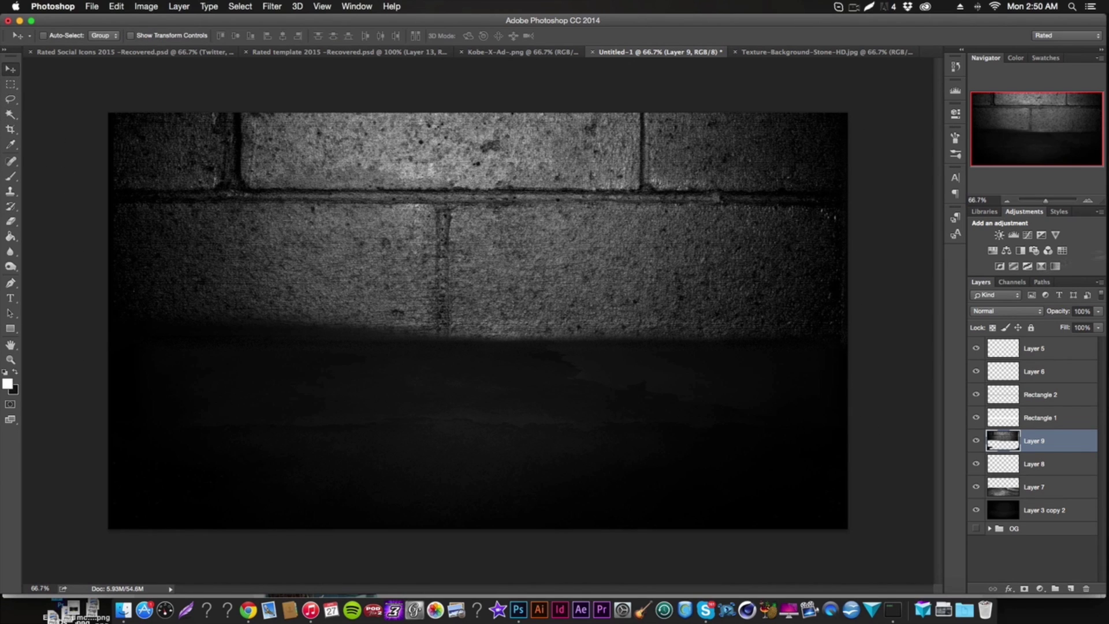
pyautogui.click(992, 316)
pyautogui.click(990, 433)
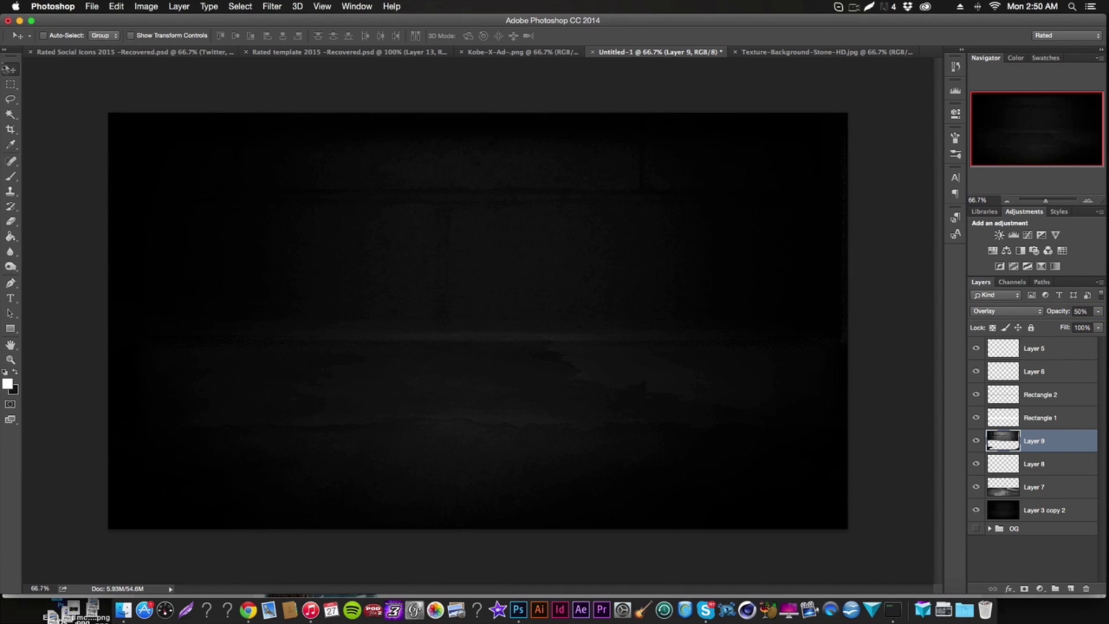
# Step: Create an empty layer above Layer 5 at the top of the layer stack
pyautogui.click(1088, 344)
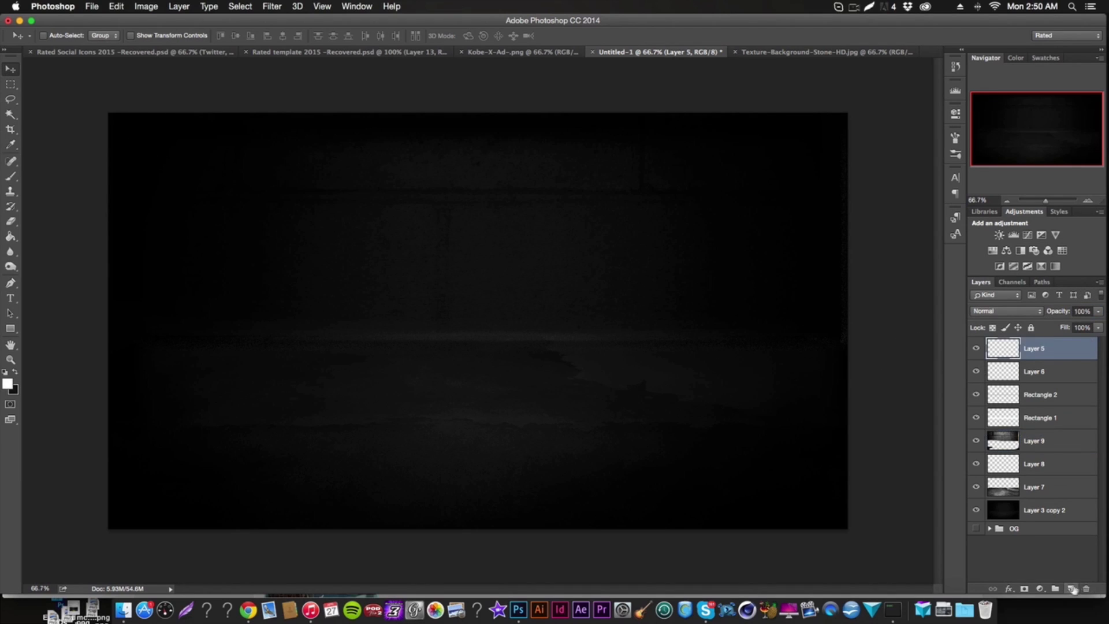
pyautogui.click(1072, 588)
pyautogui.press('b')
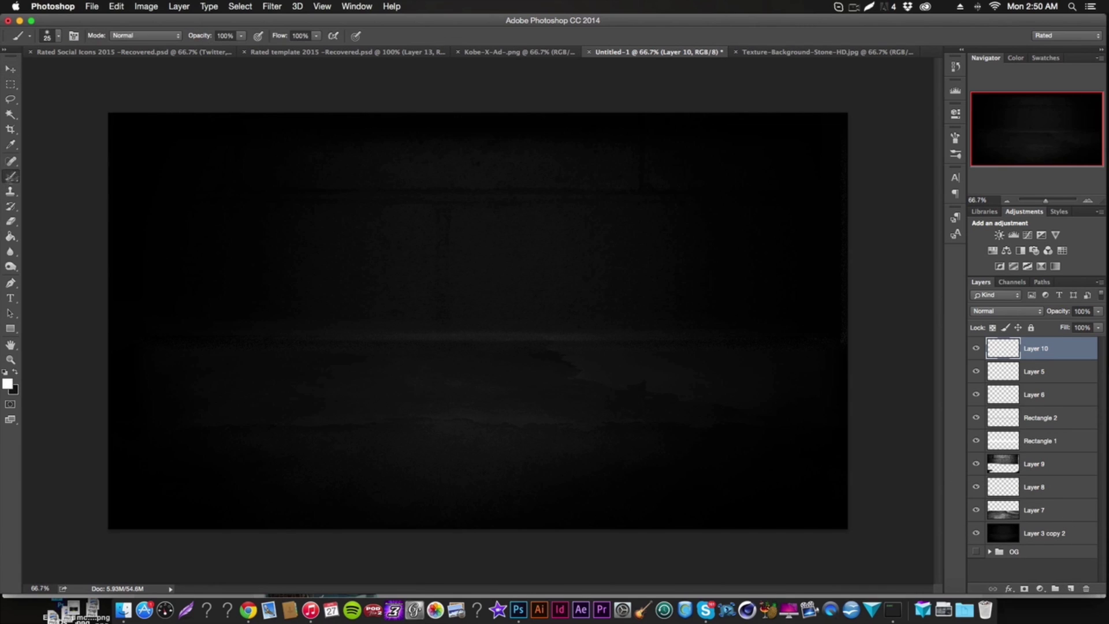
pyautogui.click(10, 69)
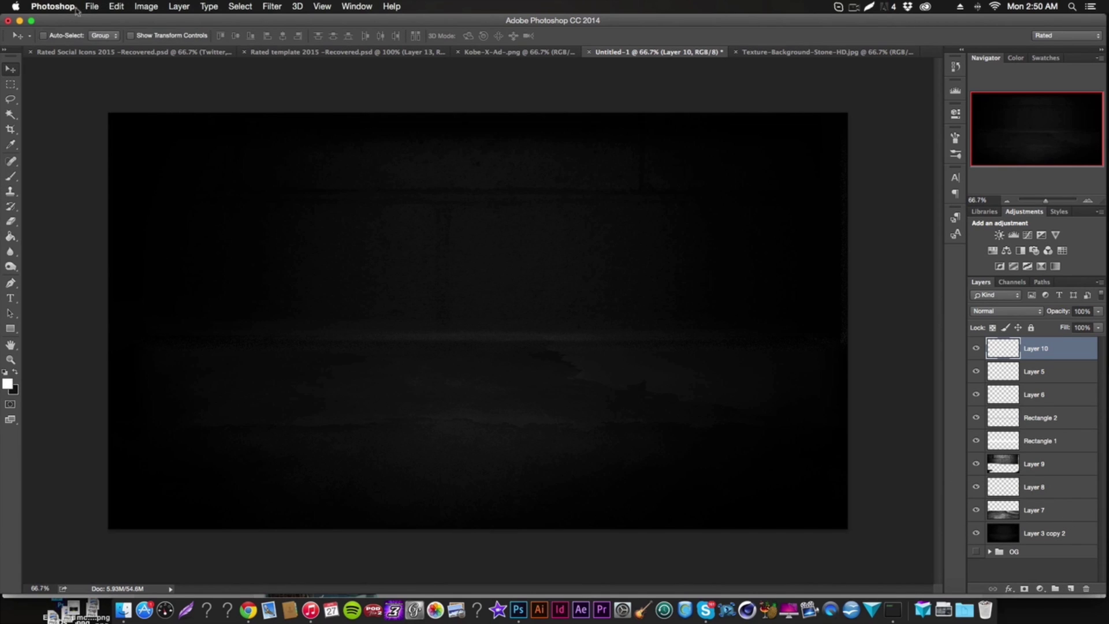
pyautogui.click(92, 7)
pyautogui.click(105, 31)
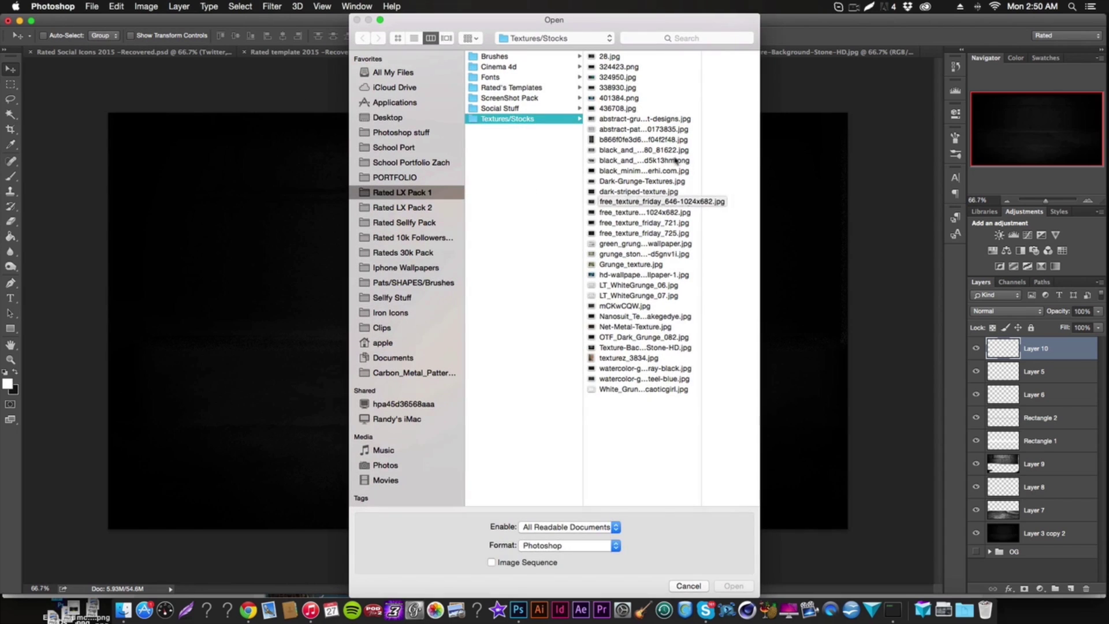
pyautogui.click(635, 151)
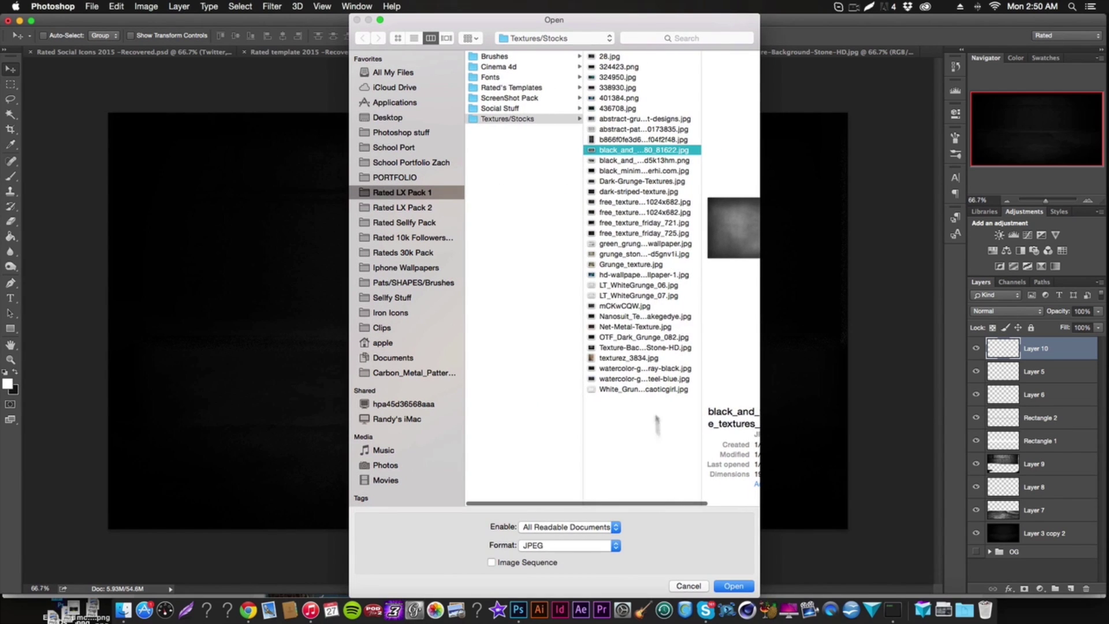
pyautogui.click(687, 587)
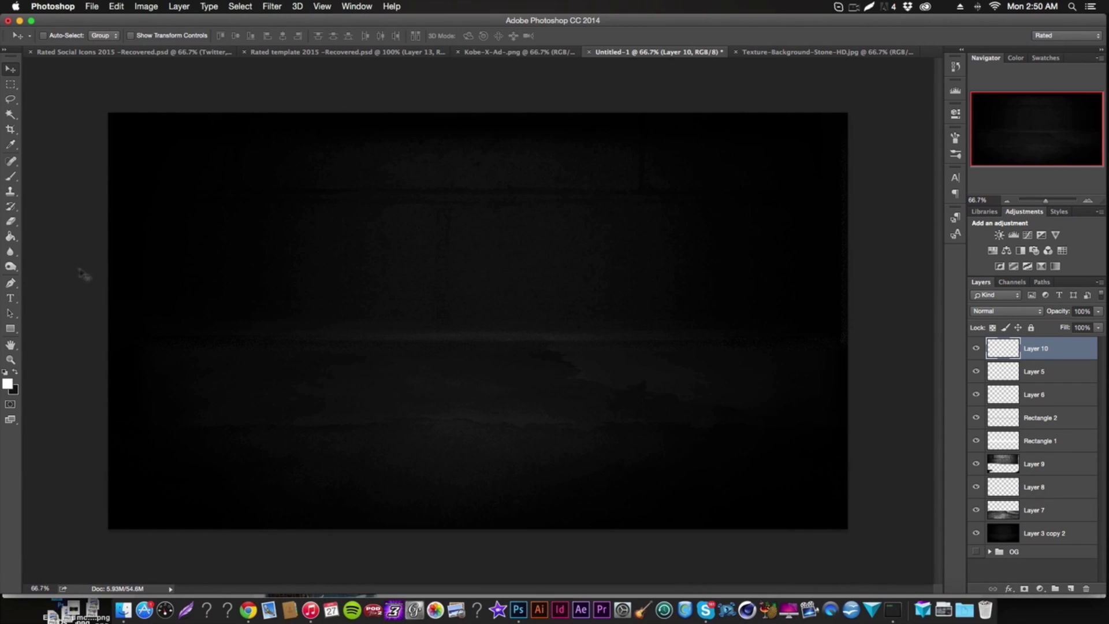
# Step: Take the Brush tool with its soft round tip at 0% hardness and enlarge it to 1200 px
pyautogui.click(10, 176)
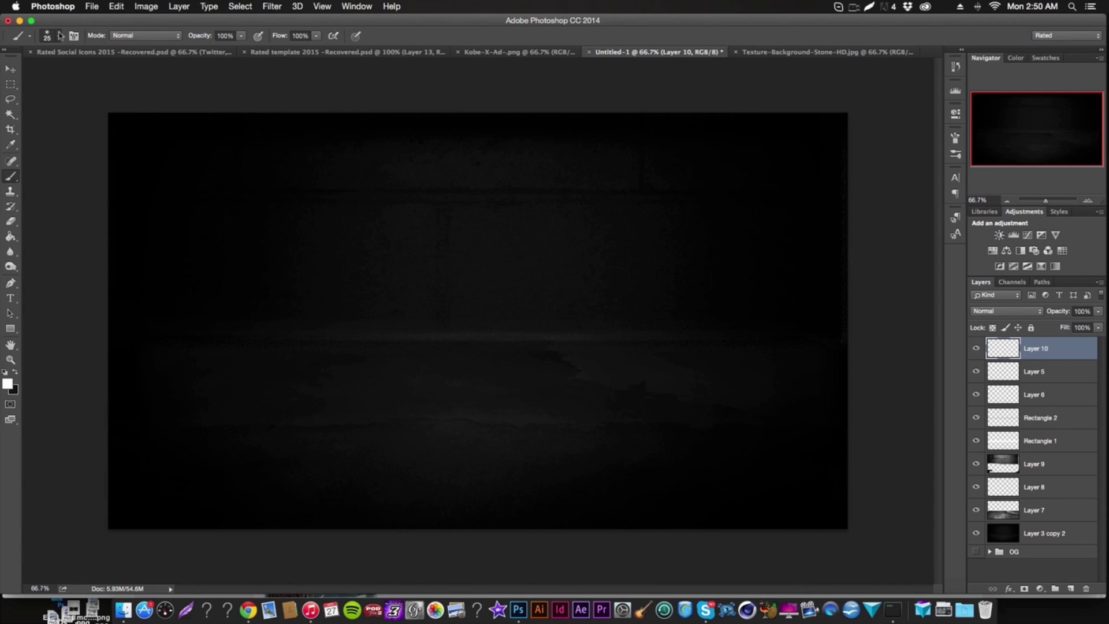
pyautogui.click(58, 36)
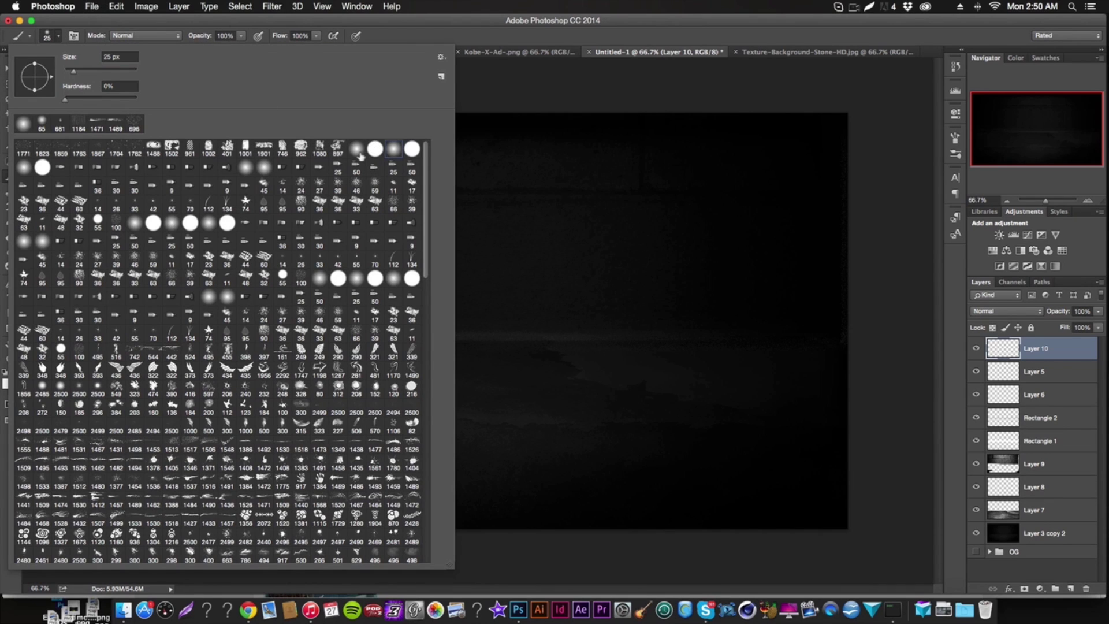
pyautogui.click(343, 23)
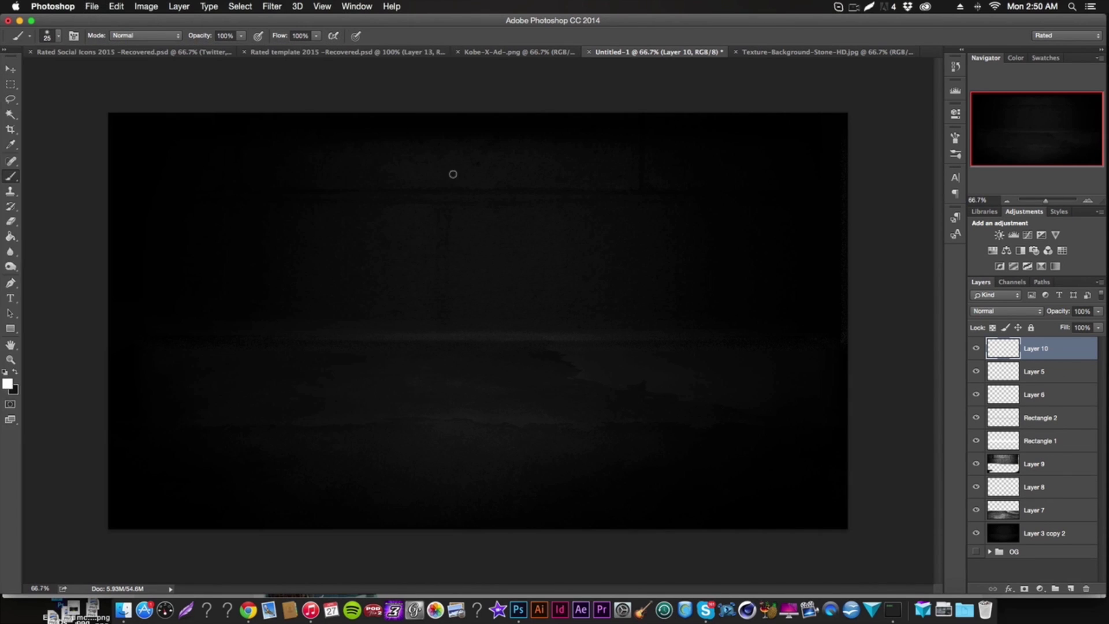
pyautogui.press(']')
pyautogui.press(']')
pyautogui.press(']')
pyautogui.press(']')
pyautogui.press(']')
pyautogui.press(']')
pyautogui.press(']')
pyautogui.press(']')
pyautogui.press(']')
pyautogui.press(']')
pyautogui.press(']')
pyautogui.press(']')
pyautogui.press(']')
pyautogui.press(']')
pyautogui.press(']')
pyautogui.press(']')
pyautogui.press(']')
pyautogui.press(']')
pyautogui.press(']')
pyautogui.press(']')
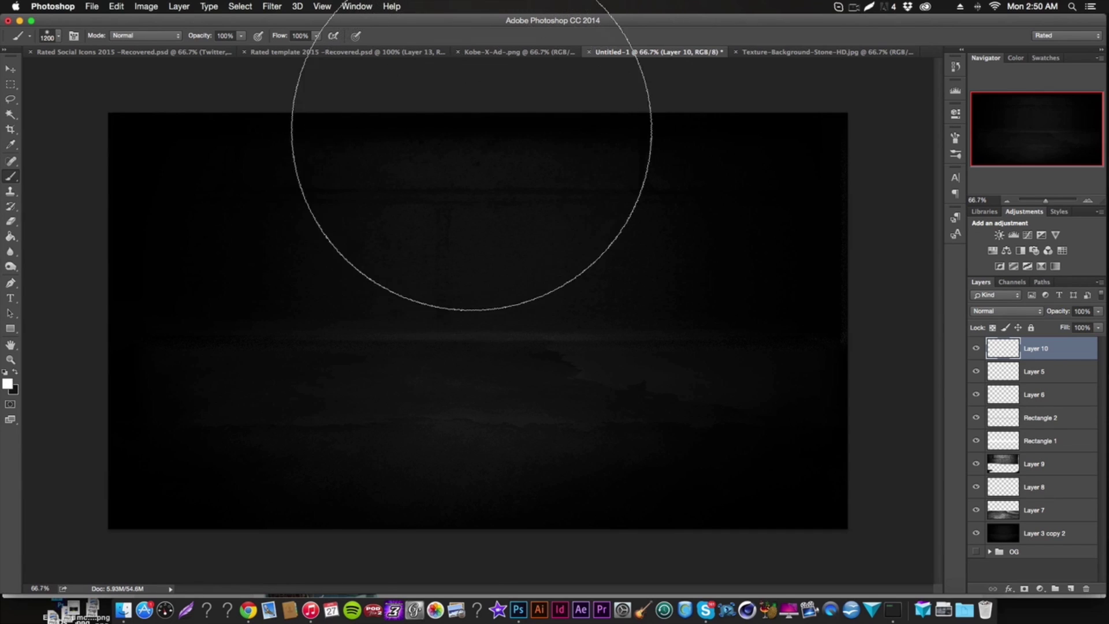
# Step: Paint a soft white spotlight glow centered just above the canvas's upper edge on Layer 10 with a 1400 px brush, undoing the trial dabs
pyautogui.click(467, 90)
pyautogui.press('super+z')
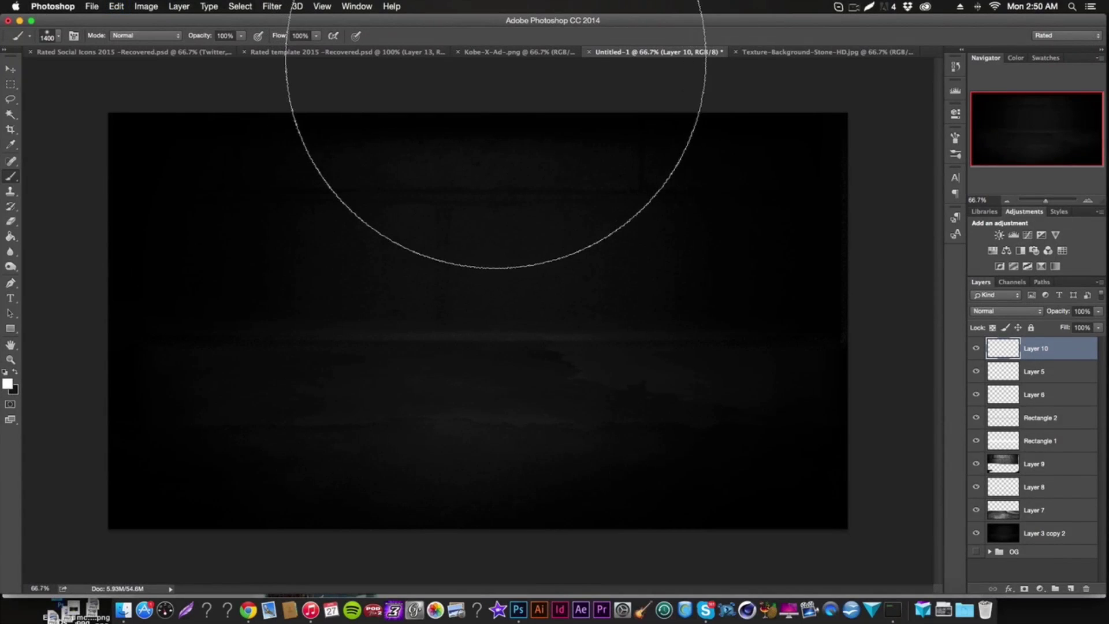
pyautogui.click(480, 58)
pyautogui.press('super+z')
pyautogui.click(479, 58)
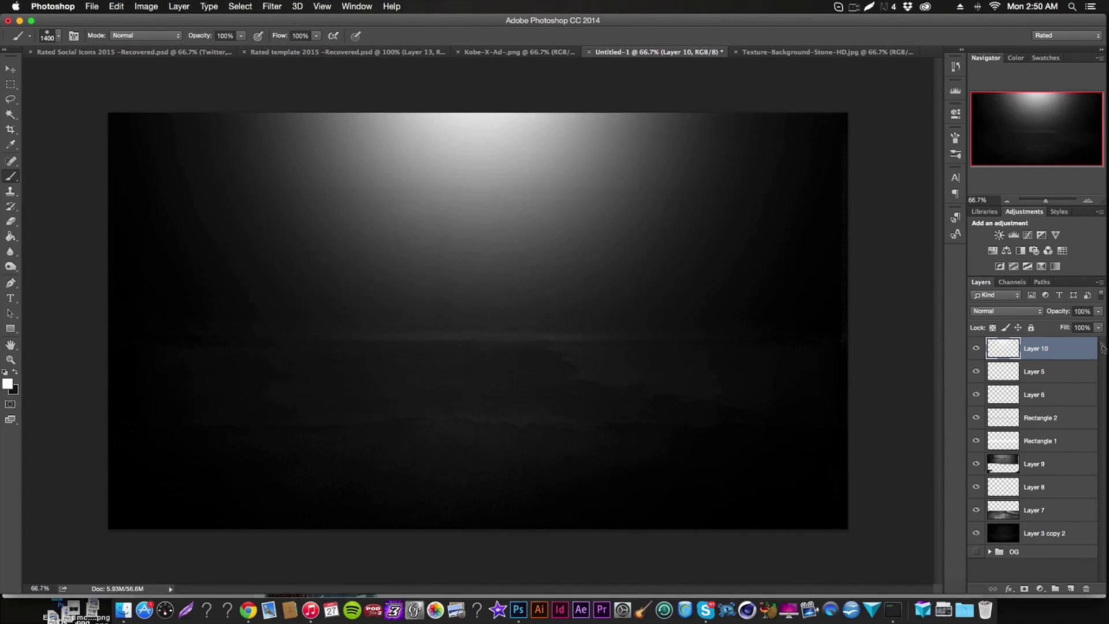
# Step: Set the Layer 10 glow to 25% opacity, trying 15% along the way, and move the glow slightly upward
pyautogui.write('25')
pyautogui.press('Return')
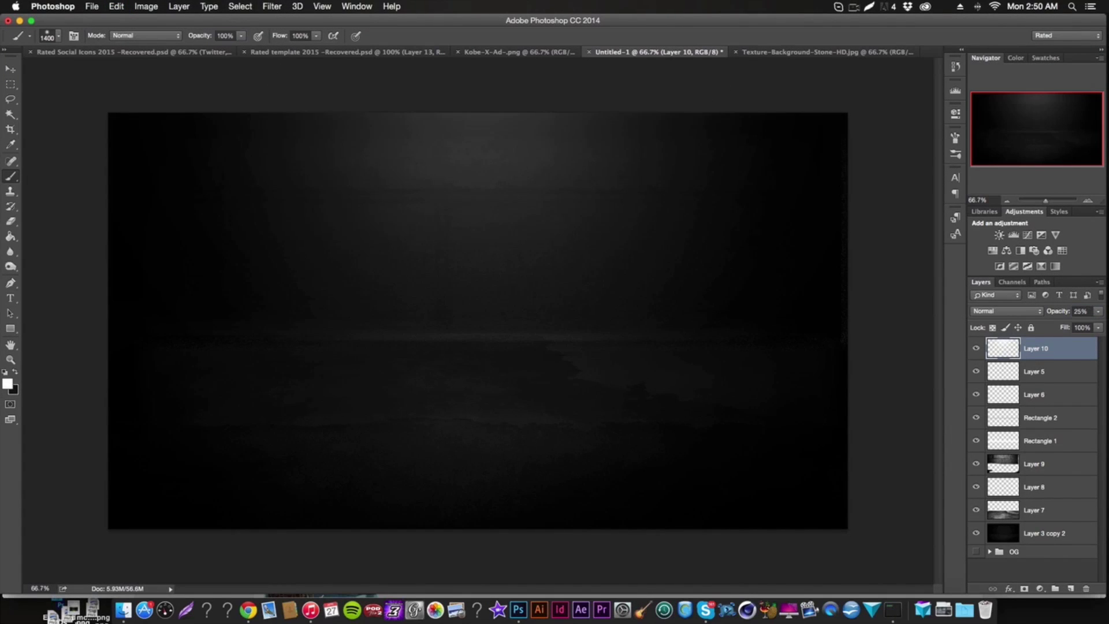
pyautogui.write('15')
pyautogui.press('Return')
pyautogui.press('Return')
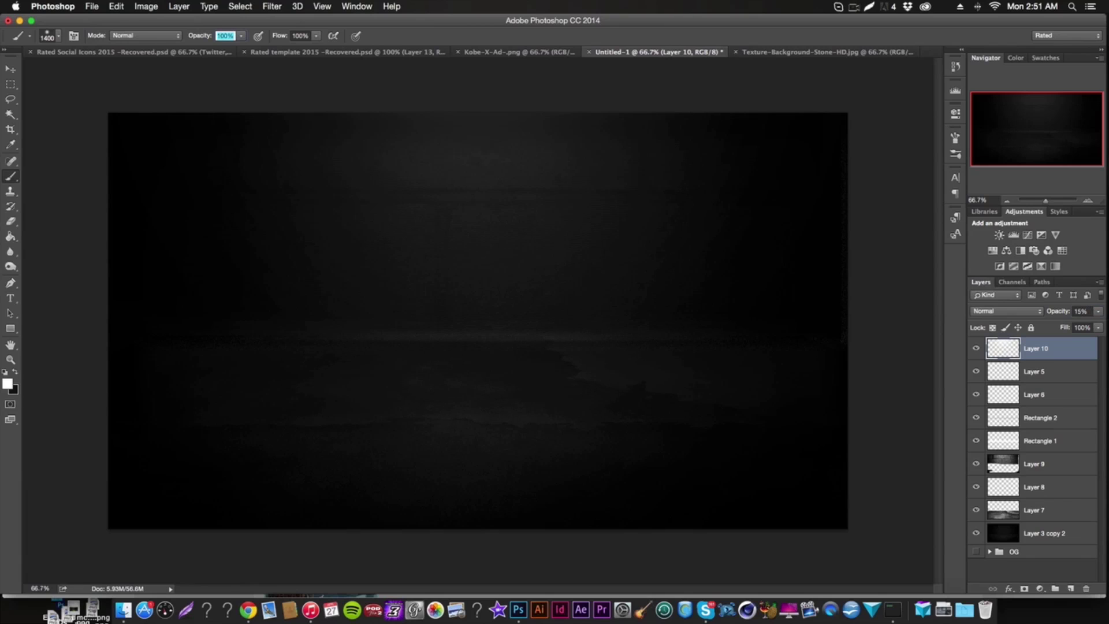
pyautogui.click(1082, 312)
pyautogui.write('25')
pyautogui.press('Return')
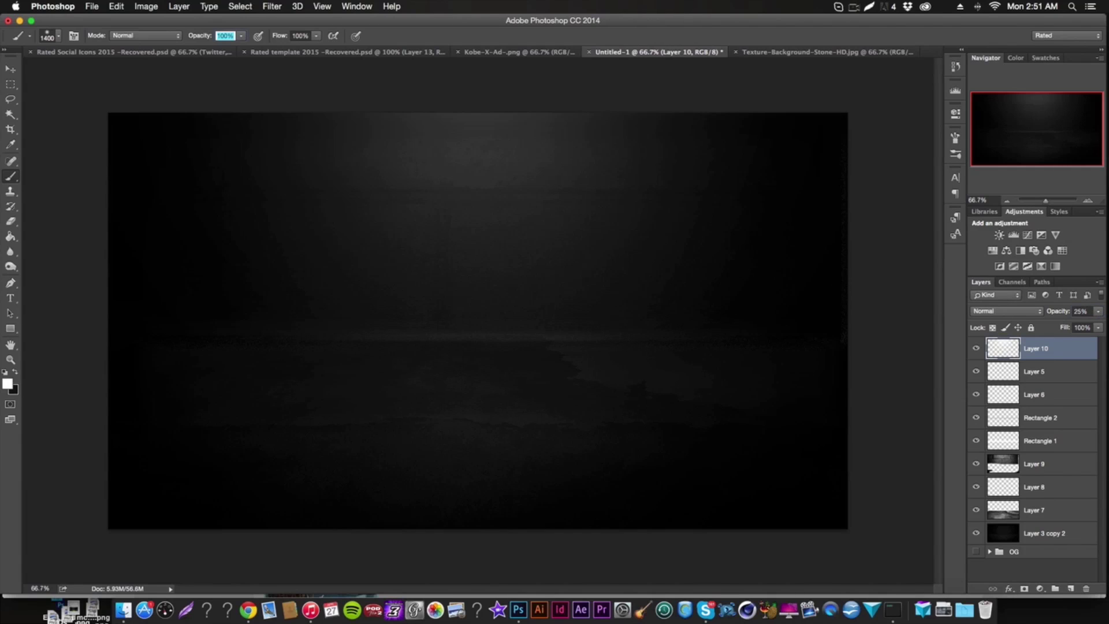
pyautogui.press('v')
pyautogui.moveTo(485, 276); pyautogui.dragTo(473, 223)
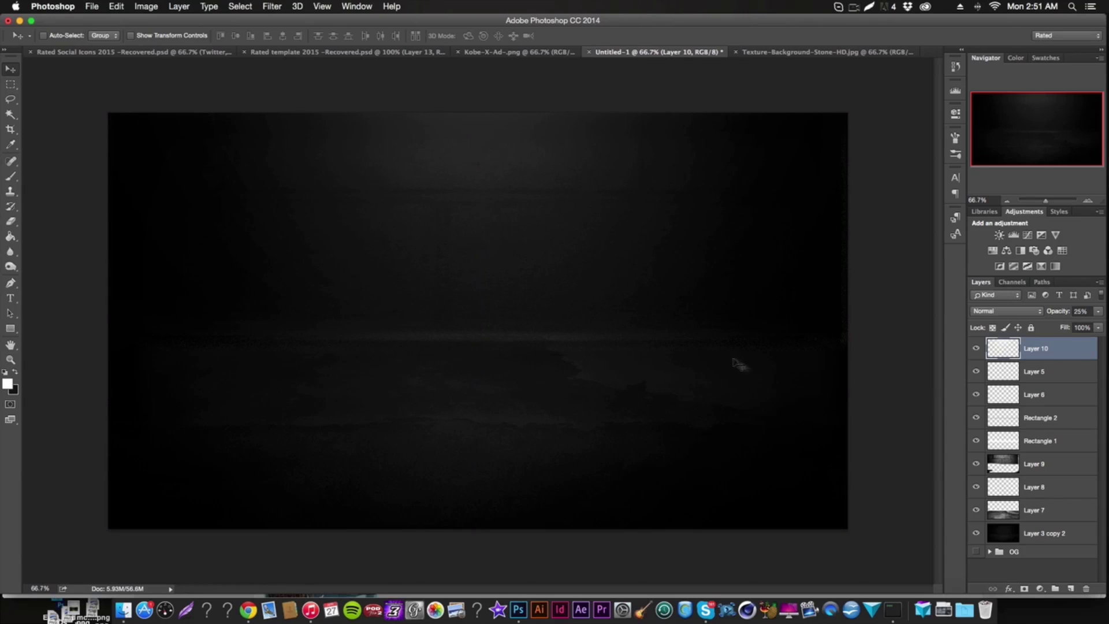
# Step: Hide the Layer 10 glow and create an empty layer above it for brush painting
pyautogui.click(976, 348)
pyautogui.click(1070, 588)
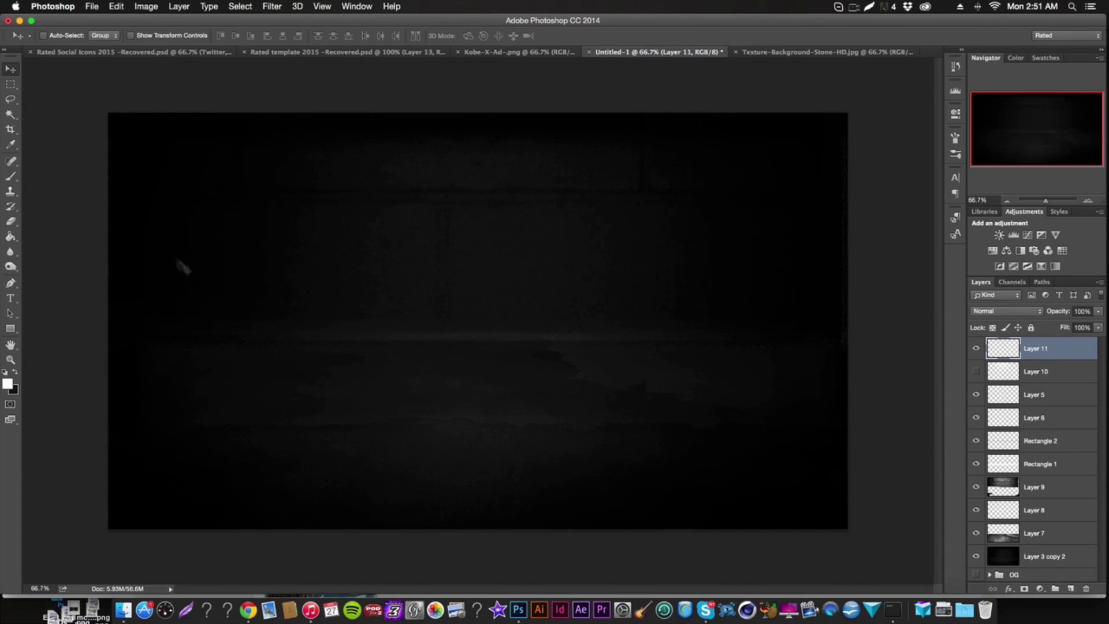
pyautogui.click(10, 176)
# Step: Choose the 1456 px light-beam brush preset and stamp a white spotlight at the canvas's upper centre on Layer 11
pyautogui.click(58, 36)
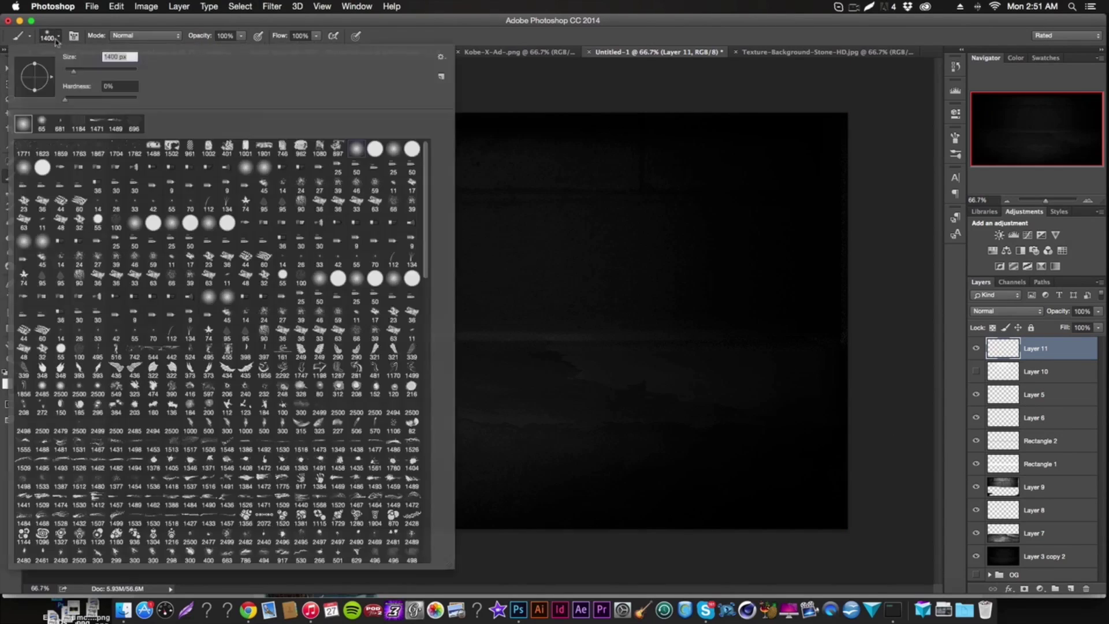
pyautogui.moveTo(426, 231); pyautogui.dragTo(420, 563)
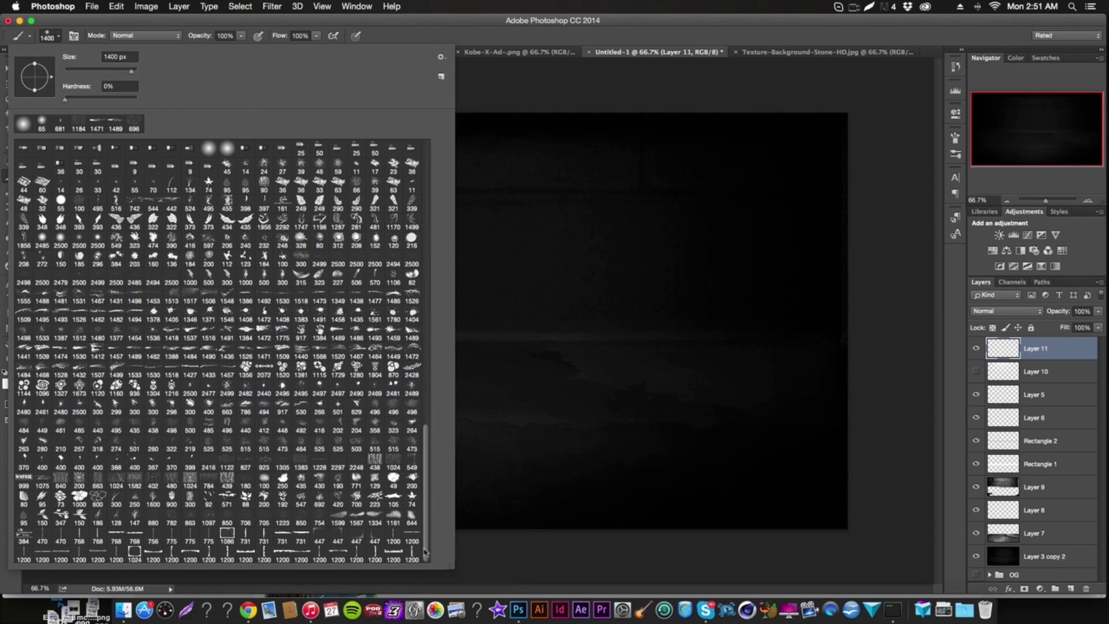
pyautogui.scroll(5, 425, 441)
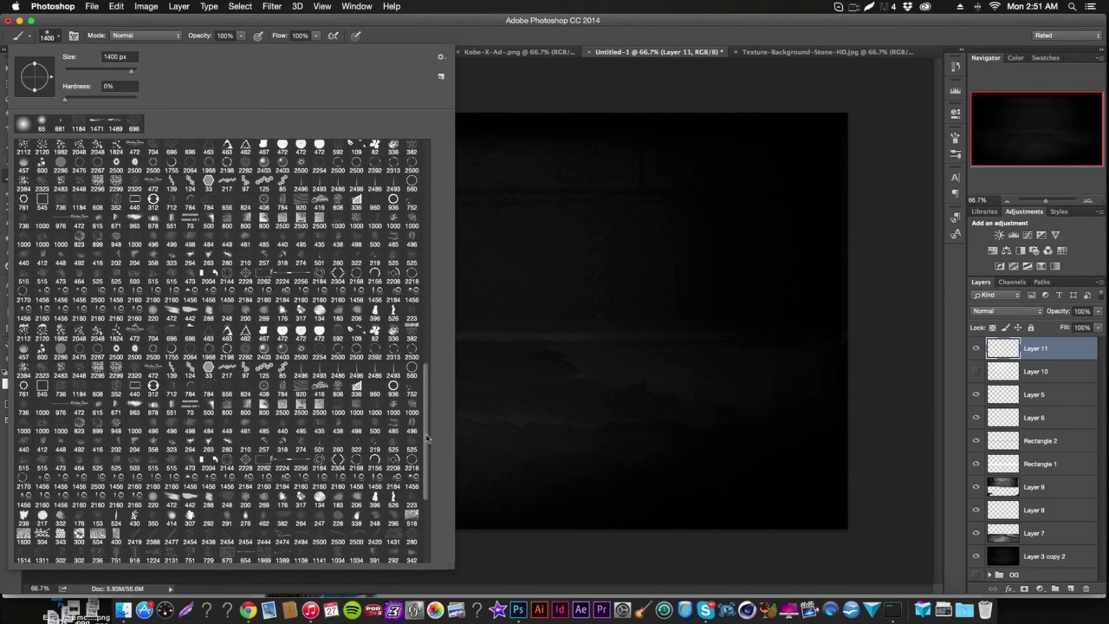
pyautogui.moveTo(426, 439); pyautogui.dragTo(427, 532)
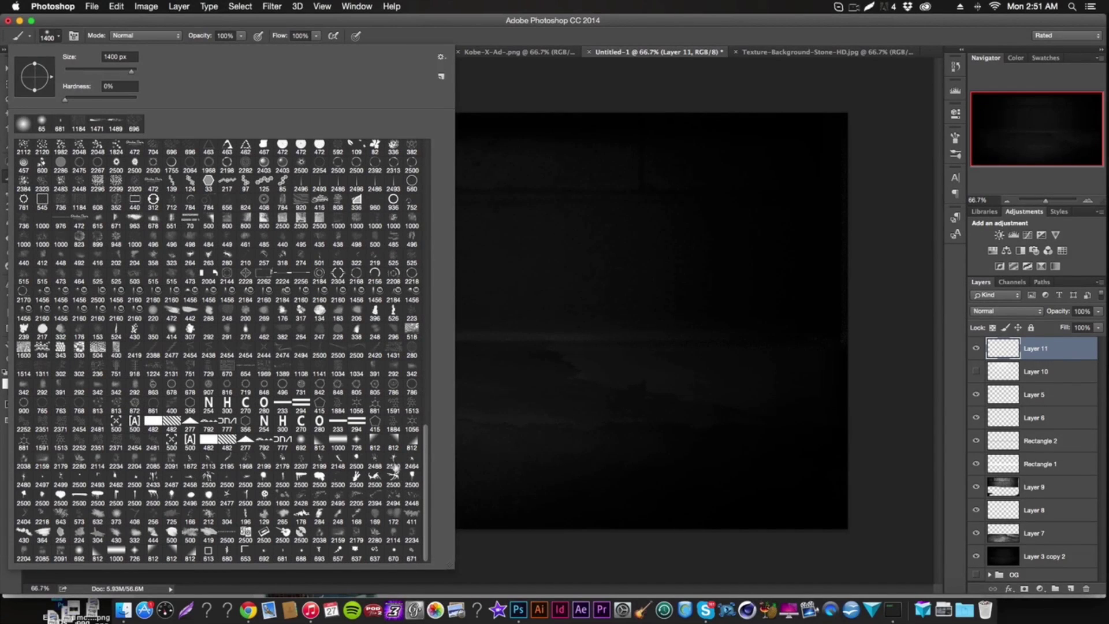
pyautogui.click(407, 298)
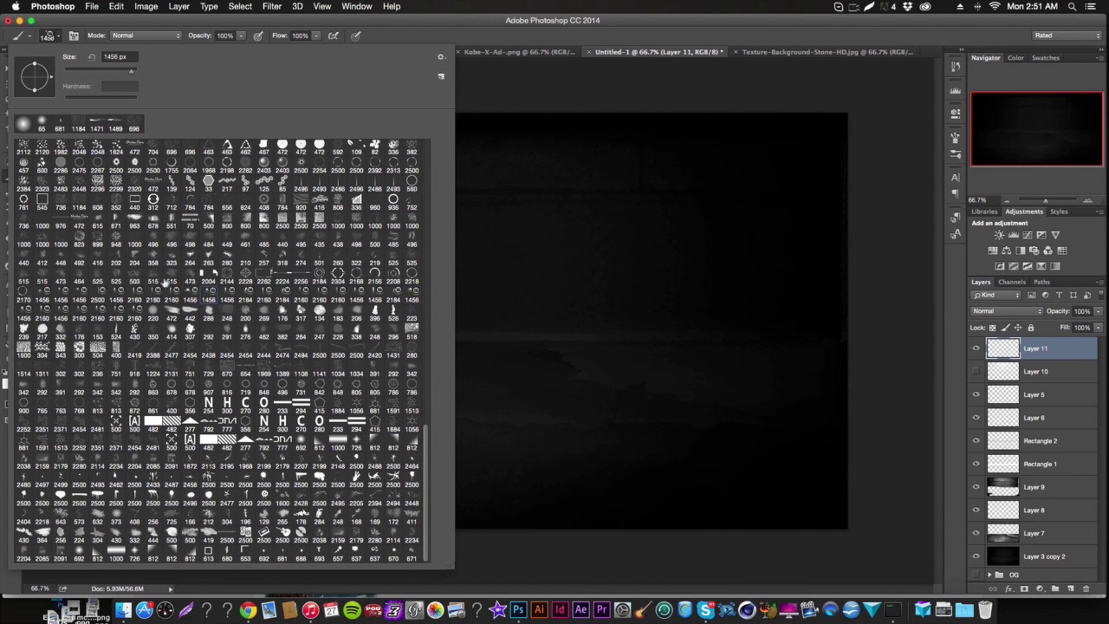
pyautogui.click(446, 126)
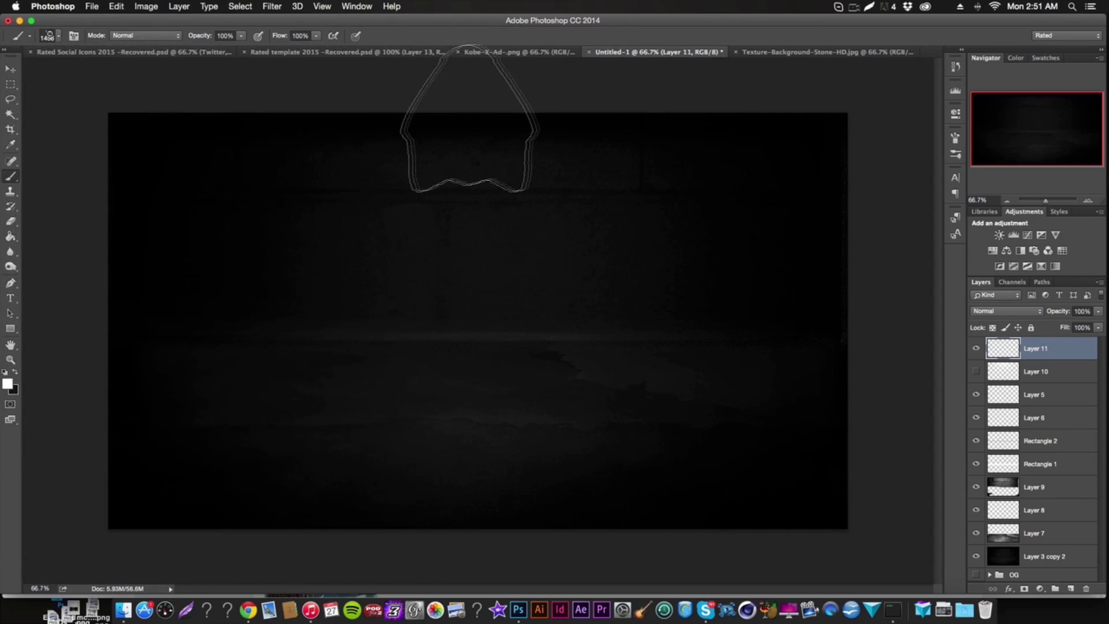
pyautogui.click(467, 119)
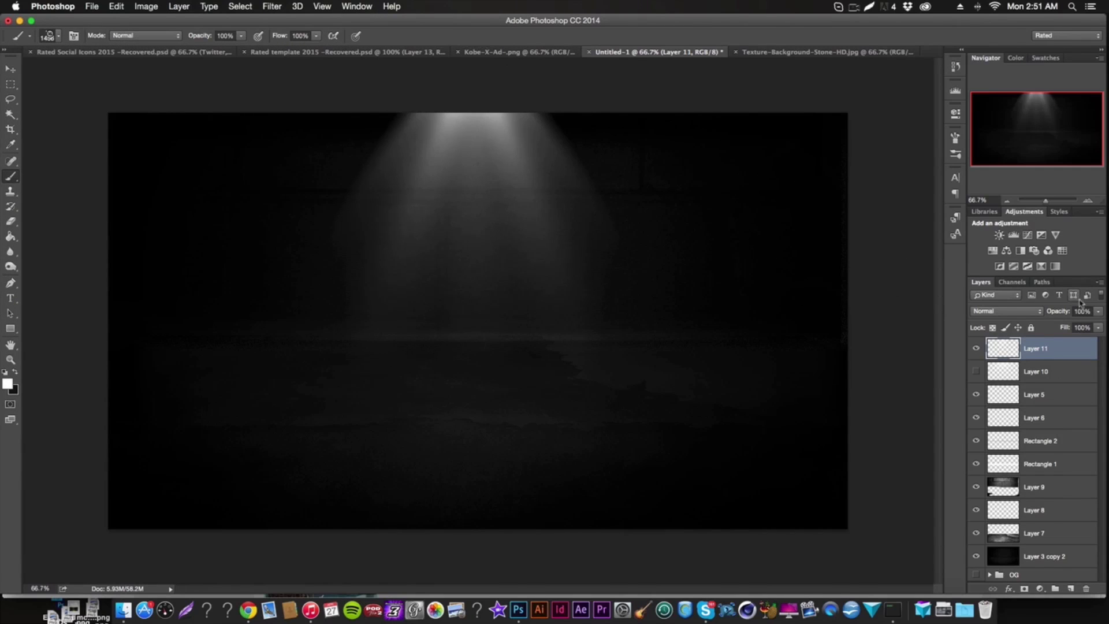
# Step: Set the Layer 11 spotlight to 50% opacity and shift it slightly to centre it on the stage
pyautogui.write('50')
pyautogui.press('Return')
pyautogui.press('v')
pyautogui.moveTo(503, 221); pyautogui.dragTo(515, 221)
pyautogui.moveTo(595, 328); pyautogui.dragTo(588, 320)
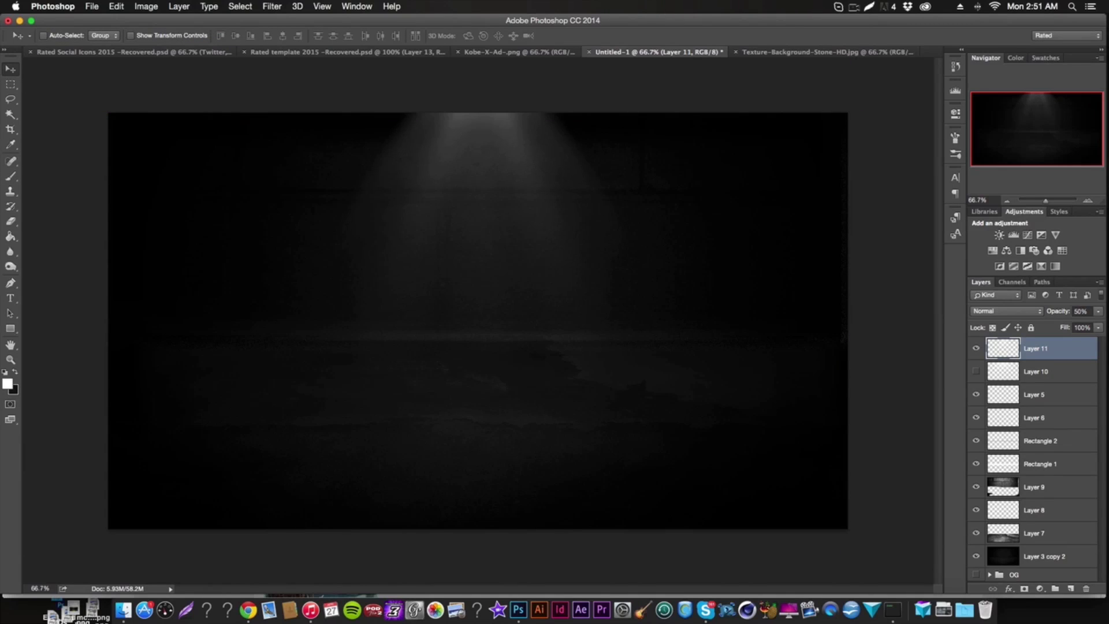
# Step: Close the Texture-Background-Stone-HD.jpg document and browse to the Desktop folder for a logo file to open
pyautogui.click(797, 52)
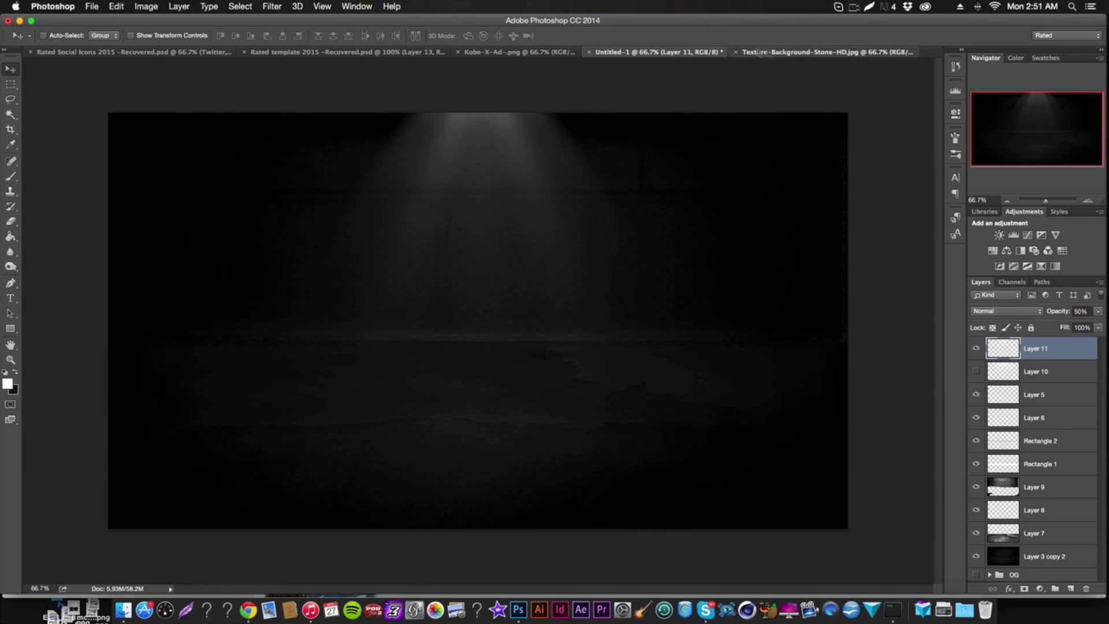
pyautogui.click(729, 52)
pyautogui.click(91, 6)
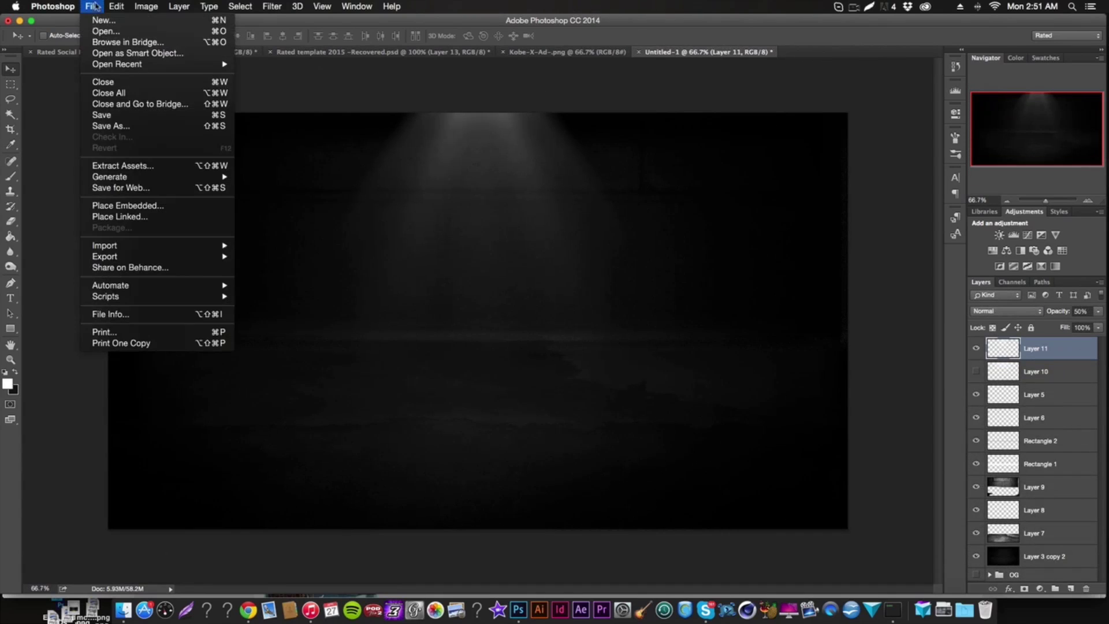
pyautogui.click(109, 32)
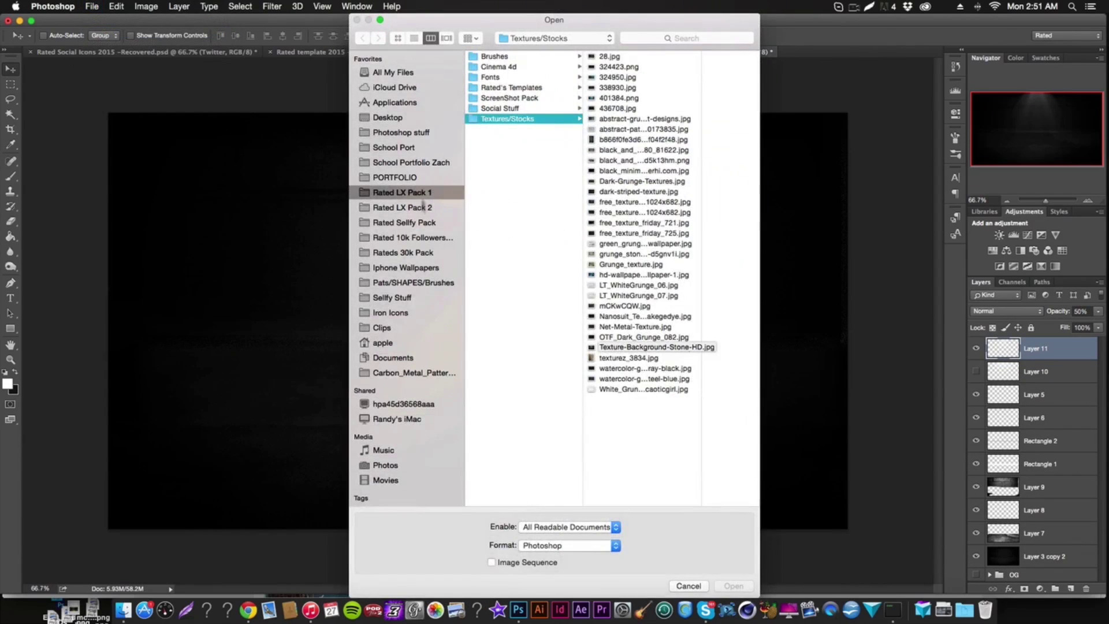
pyautogui.click(417, 133)
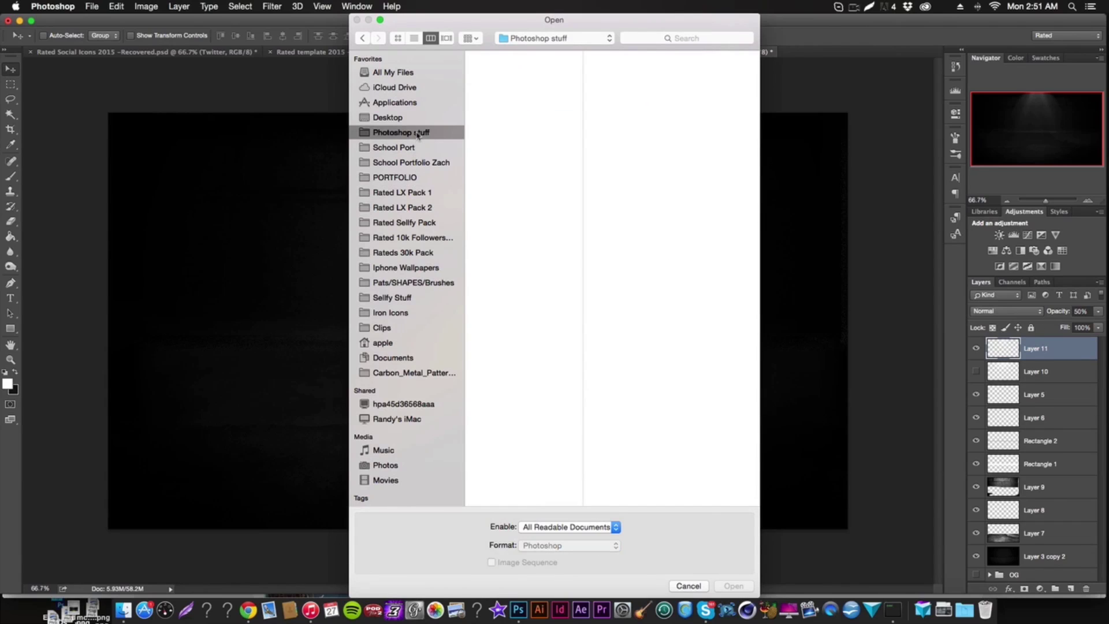
pyautogui.click(421, 178)
pyautogui.scroll(-3, 515, 184)
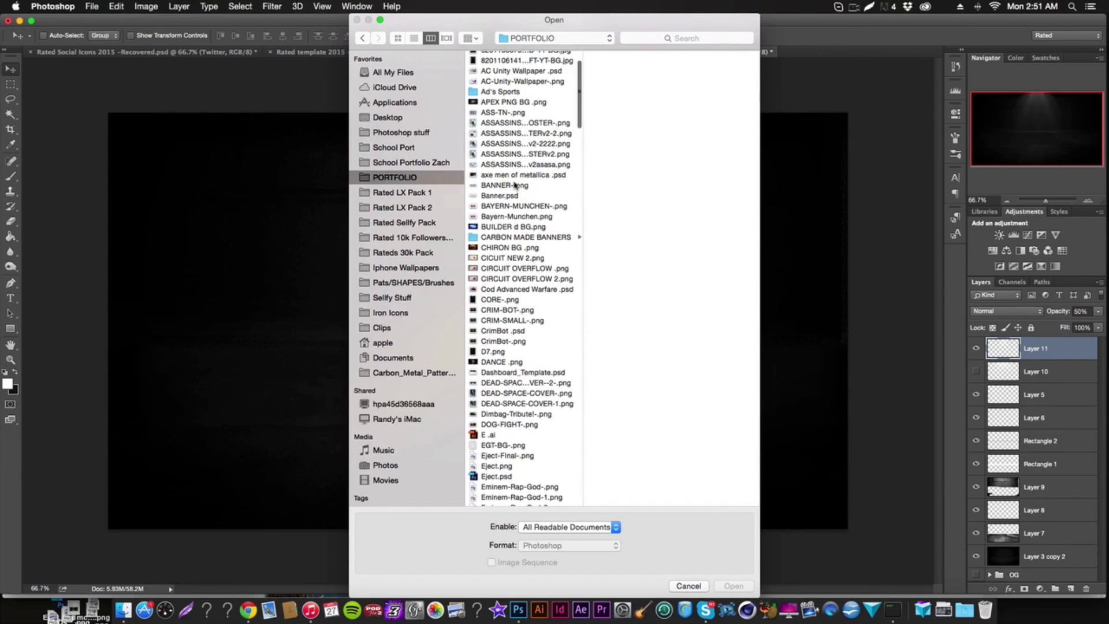
pyautogui.click(414, 163)
pyautogui.click(409, 132)
pyautogui.click(406, 116)
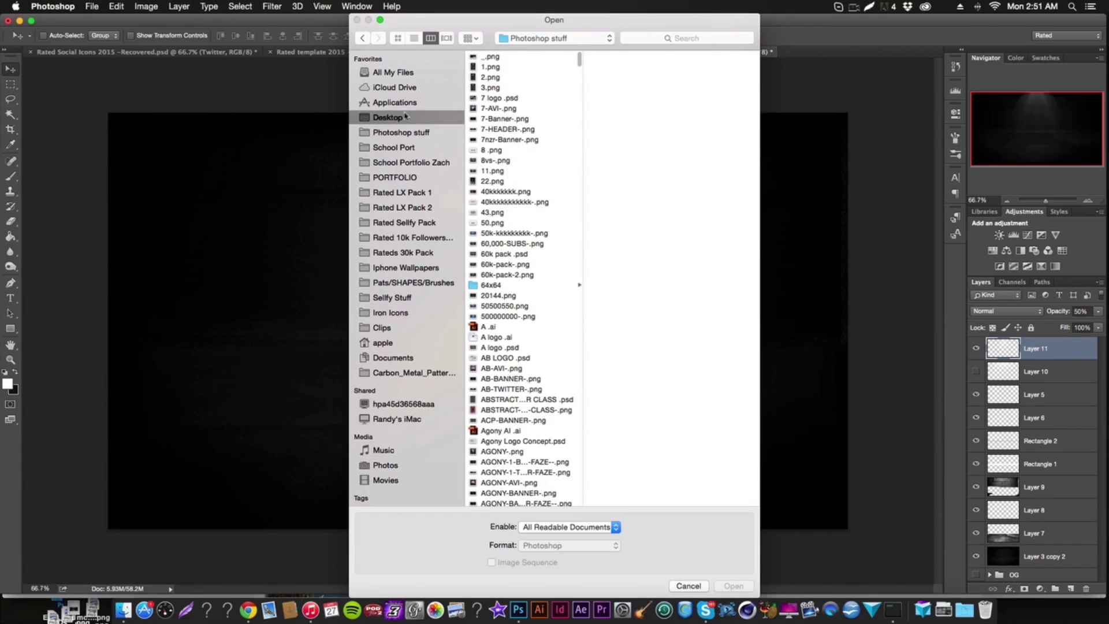
# Step: Open the Rated R Vector .ai file from the Rateds Logo folder on the Desktop, accepting the import settings
pyautogui.scroll(-3, 543, 300)
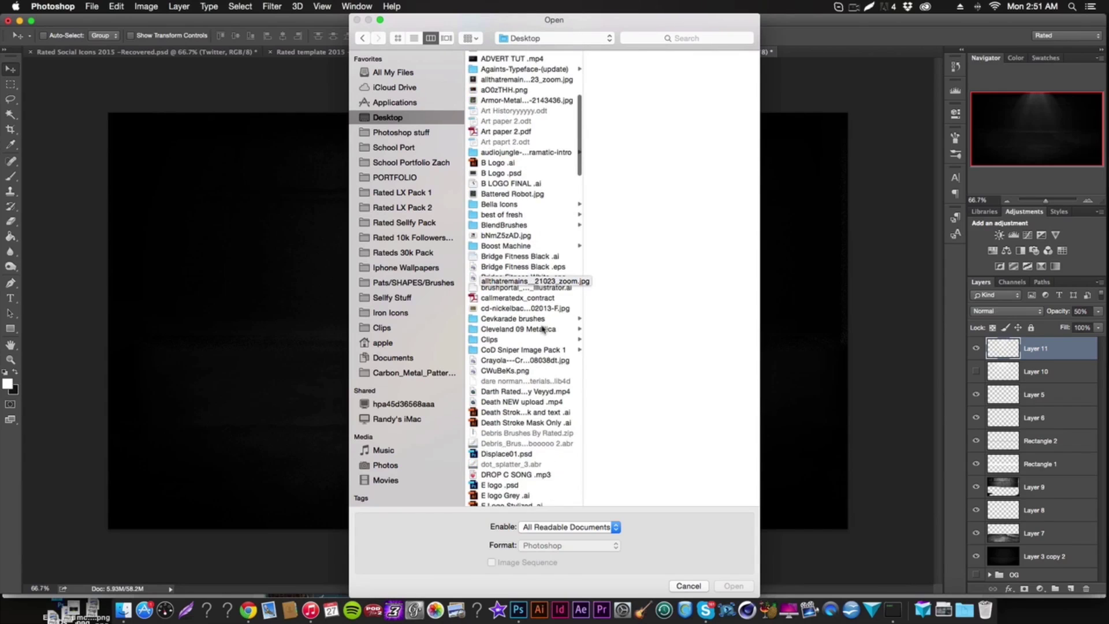
pyautogui.scroll(-10, 543, 329)
pyautogui.scroll(-15, 543, 339)
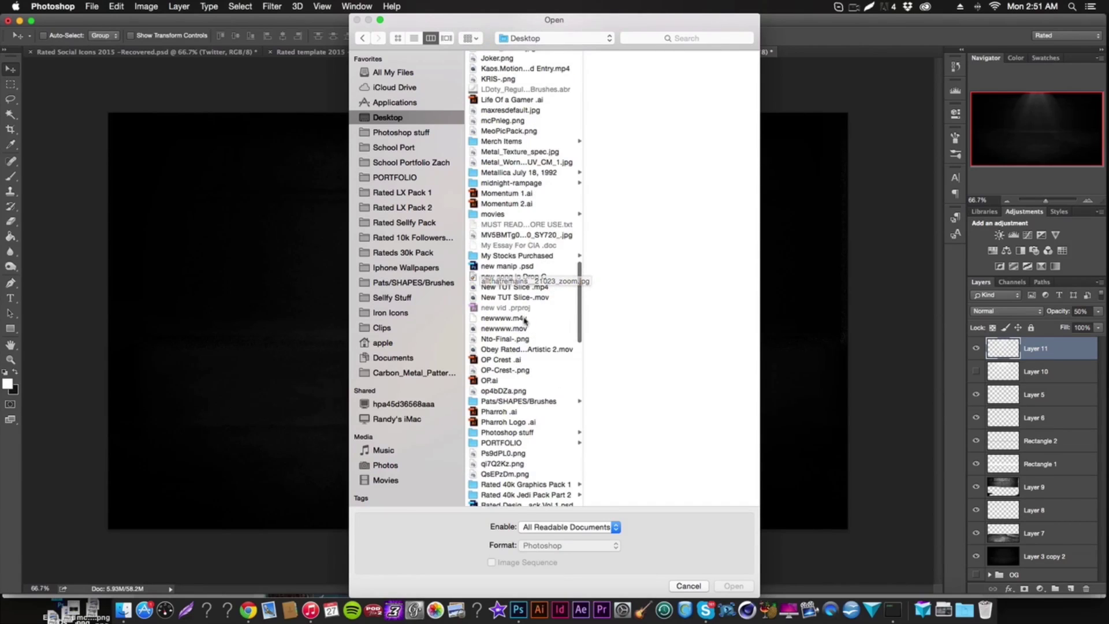
pyautogui.scroll(-2, 531, 387)
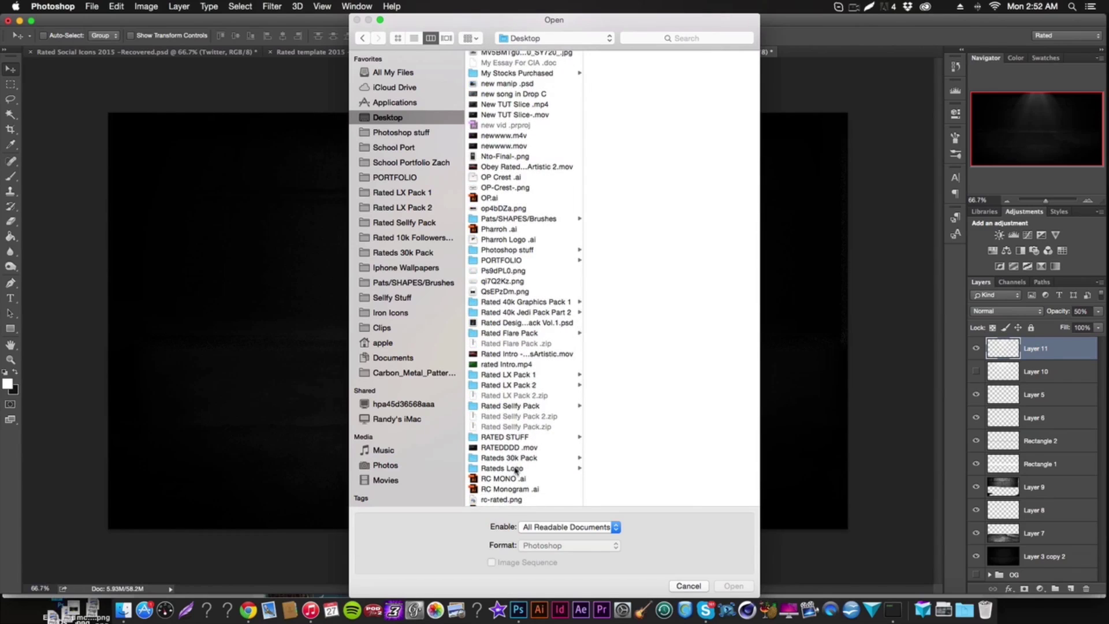
pyautogui.click(516, 469)
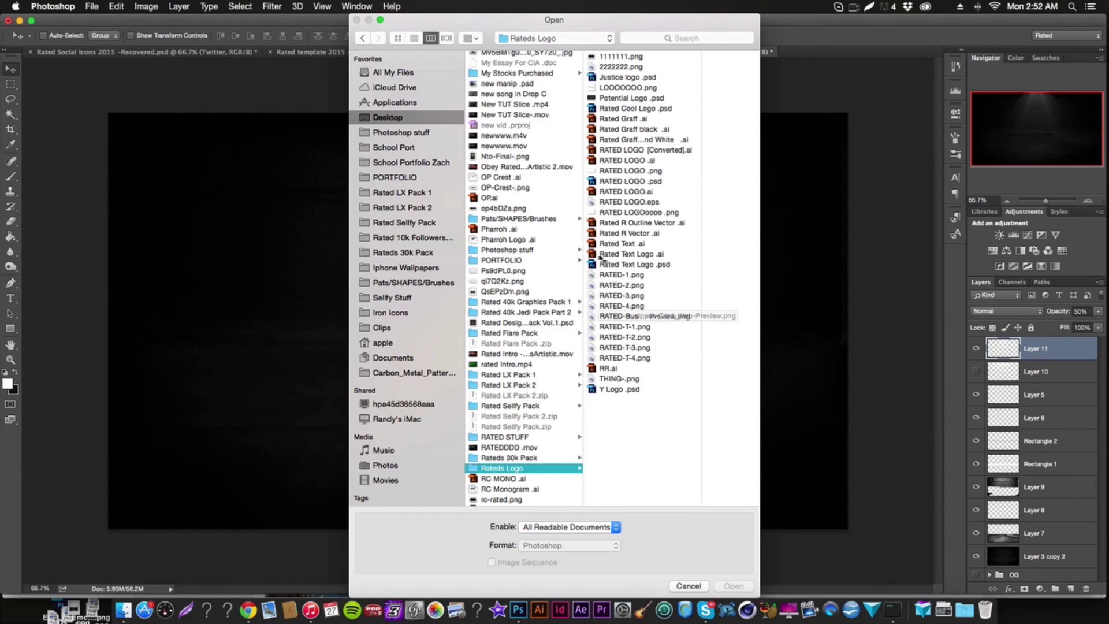
pyautogui.click(637, 233)
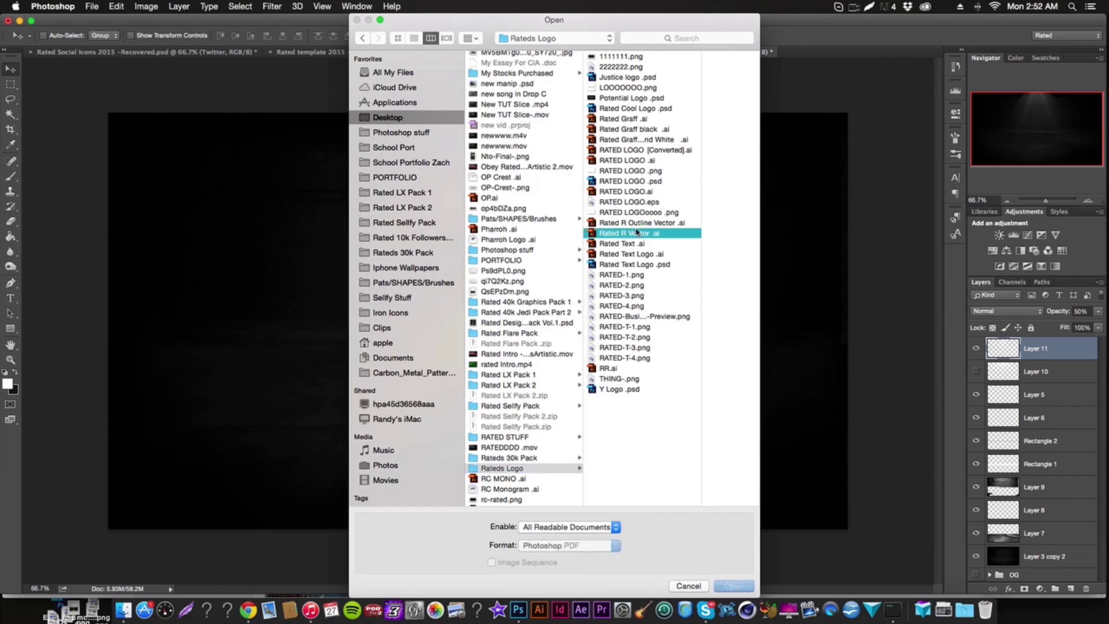
pyautogui.click(735, 587)
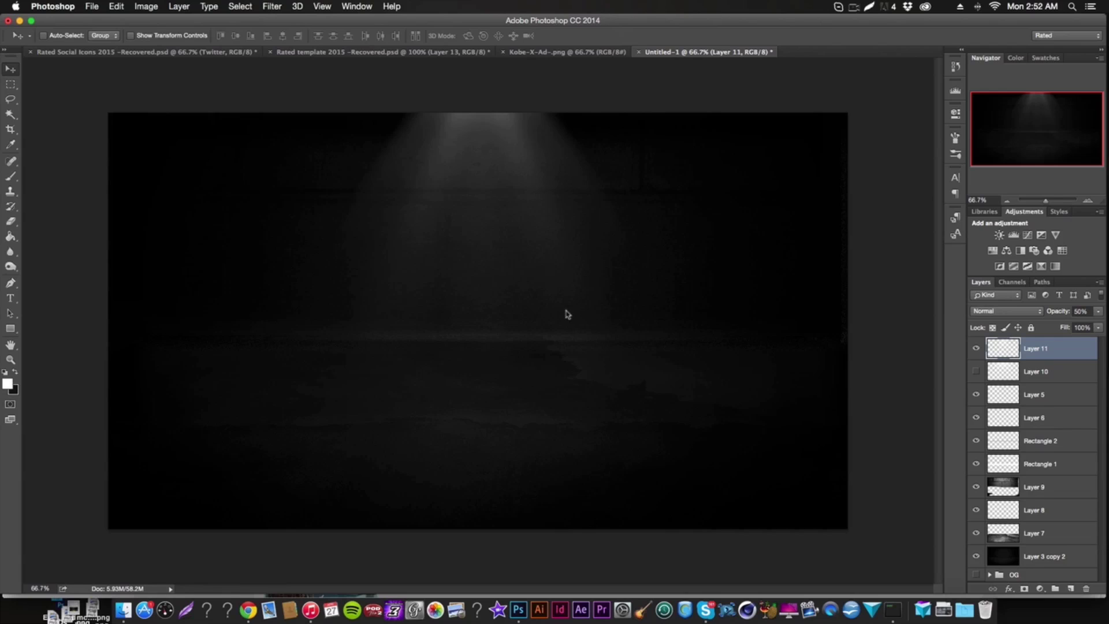
pyautogui.click(752, 411)
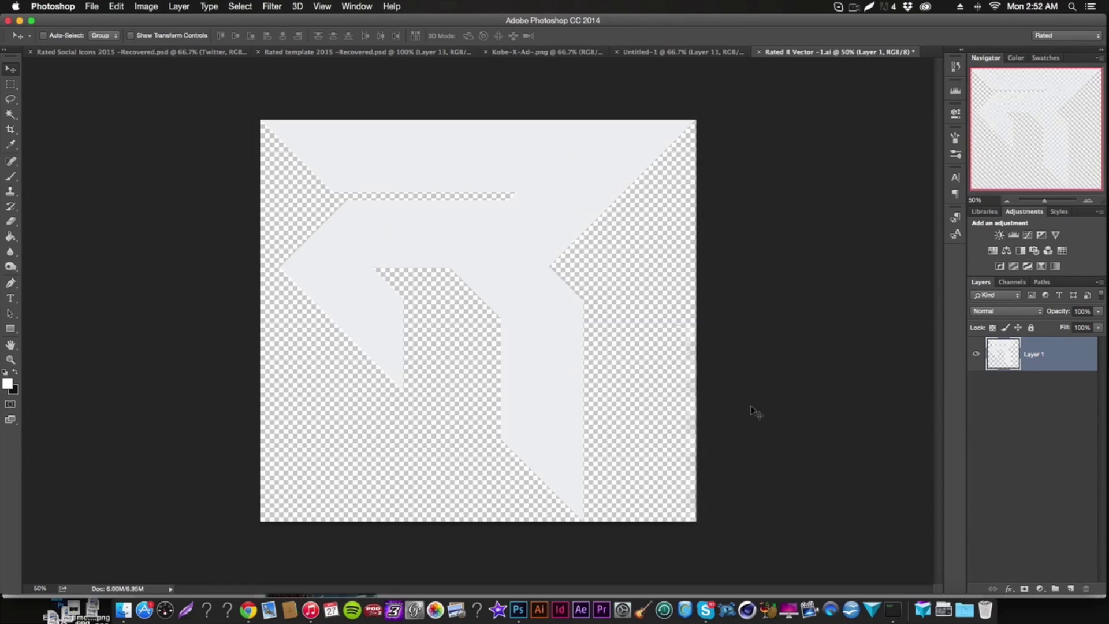
# Step: Copy the R logo into the Untitled-1 document, scale it down and place it in the centre of the canvas
pyautogui.moveTo(421, 144); pyautogui.dragTo(495, 260)
pyautogui.hotkey('ctrl', 't')
pyautogui.moveTo(280, 217); pyautogui.dragTo(518, 440)
pyautogui.moveTo(571, 467); pyautogui.dragTo(479, 287)
pyautogui.press('Return')
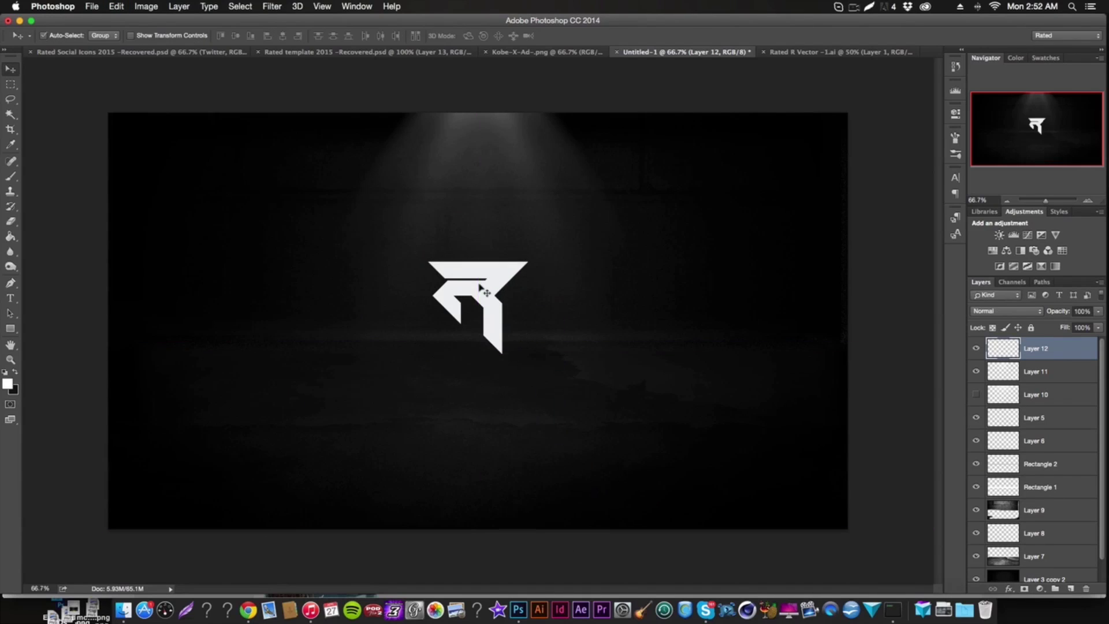
pyautogui.rightClick(1071, 355)
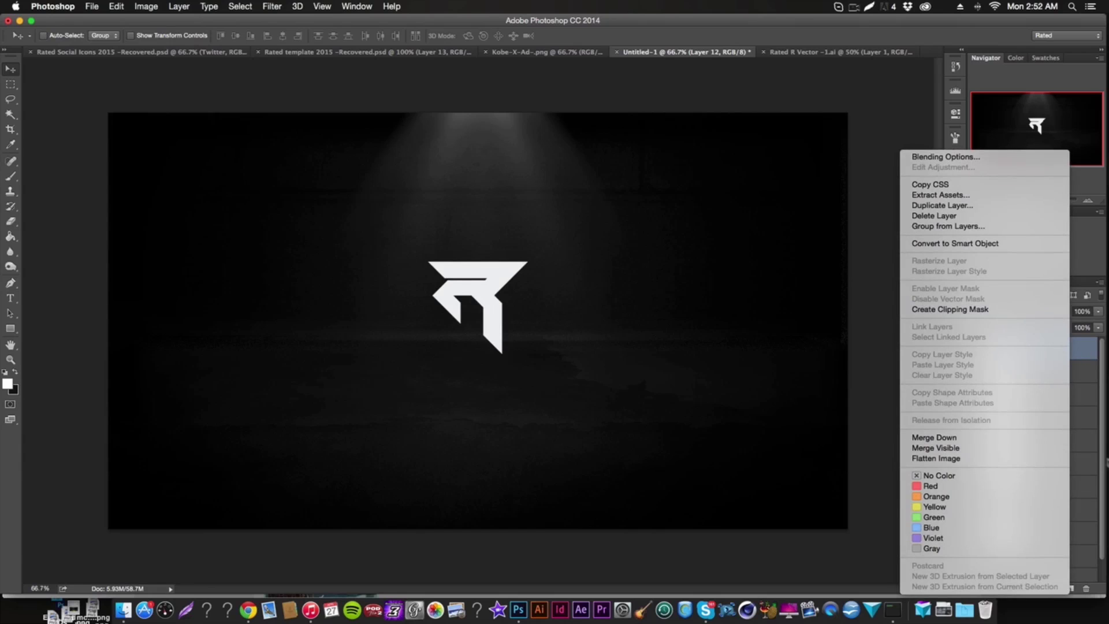
pyautogui.doubleClick(1069, 353)
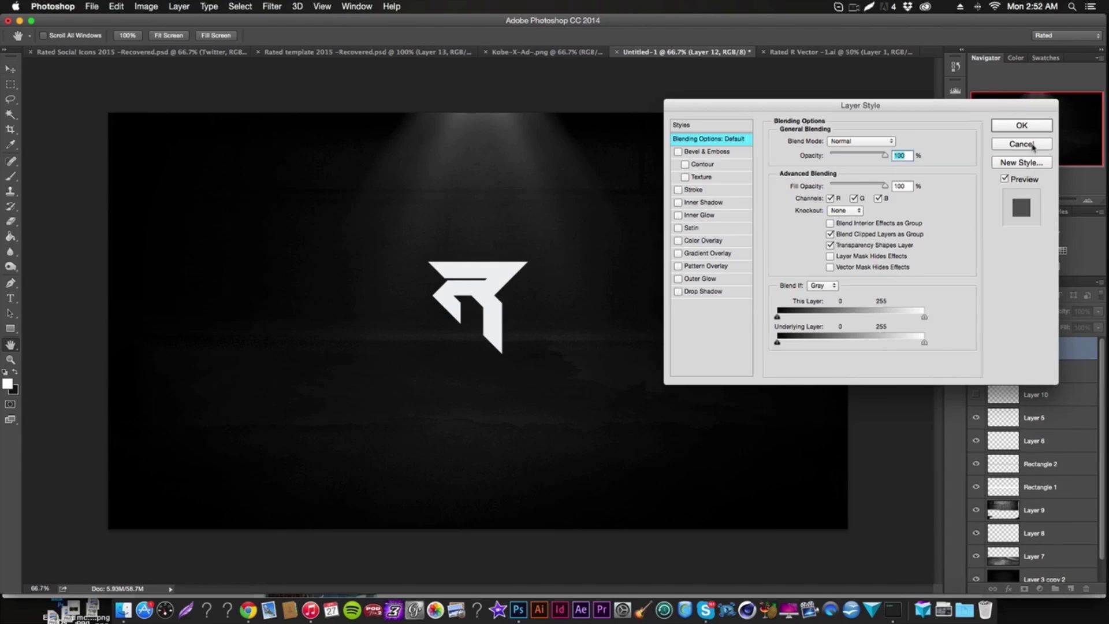
pyautogui.click(1033, 147)
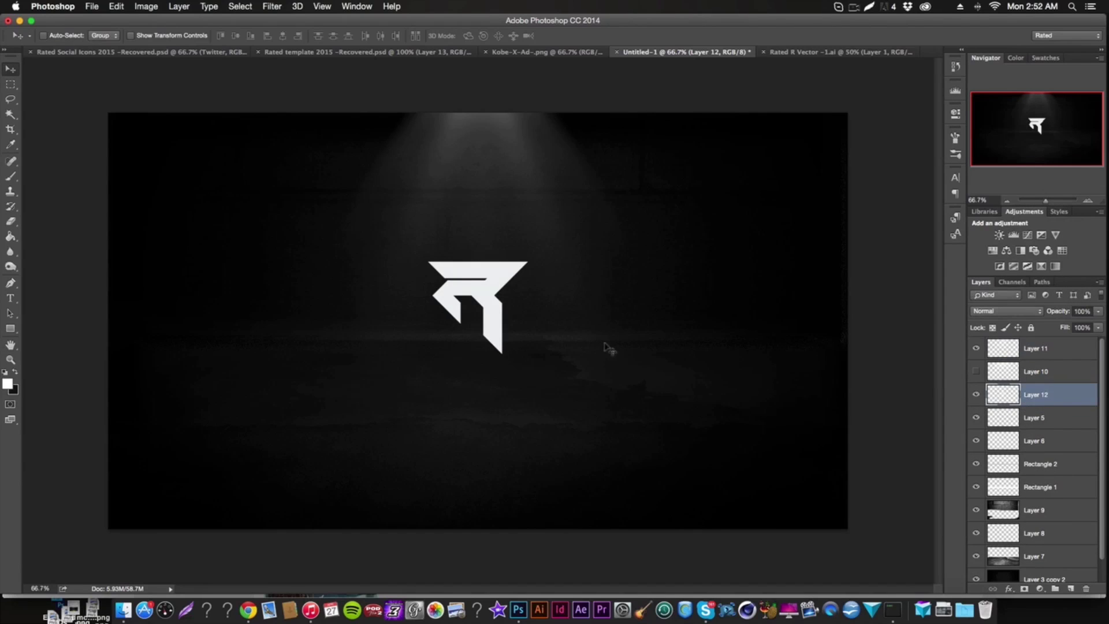
# Step: Try a reversed Black, White gradient overlay at 50% opacity on the R logo and turn it off
pyautogui.rightClick(1010, 581)
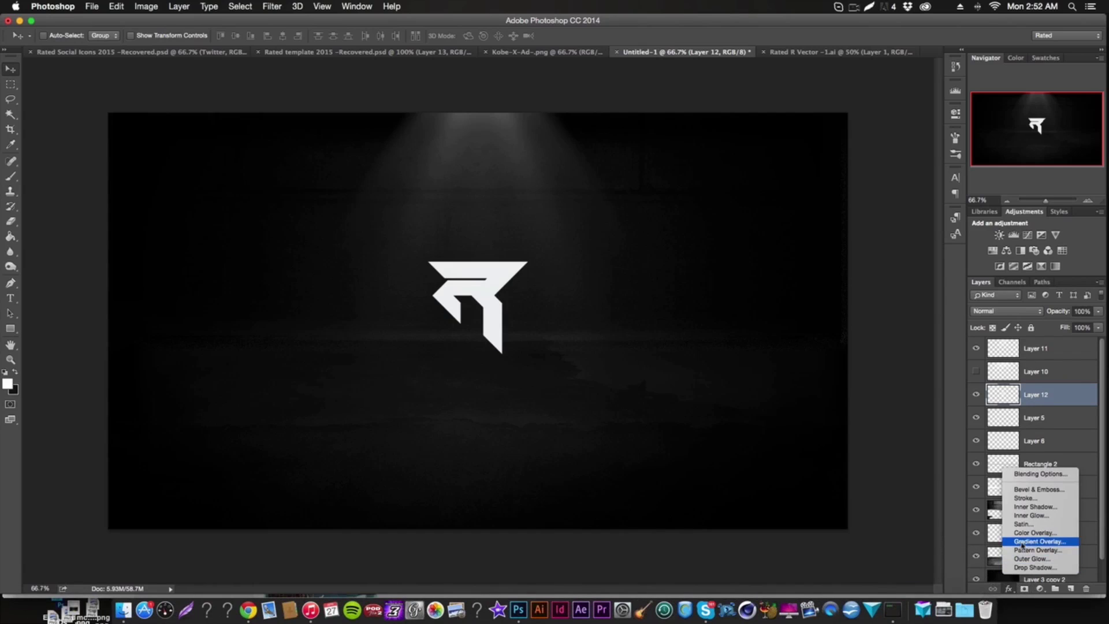
pyautogui.click(1013, 551)
pyautogui.click(844, 169)
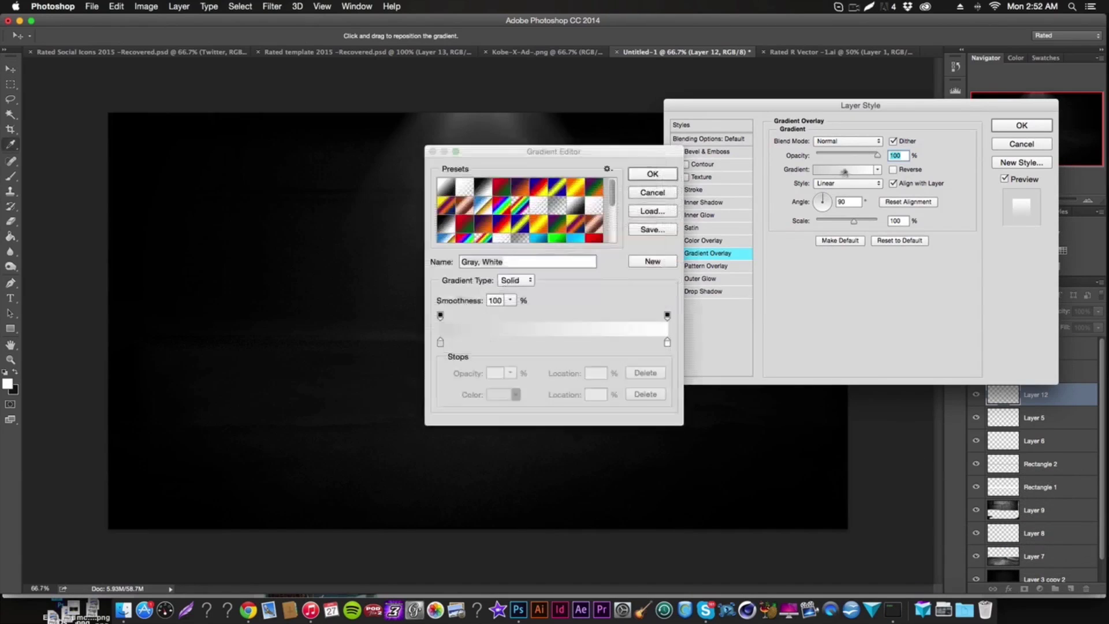
pyautogui.click(481, 187)
pyautogui.press('Return')
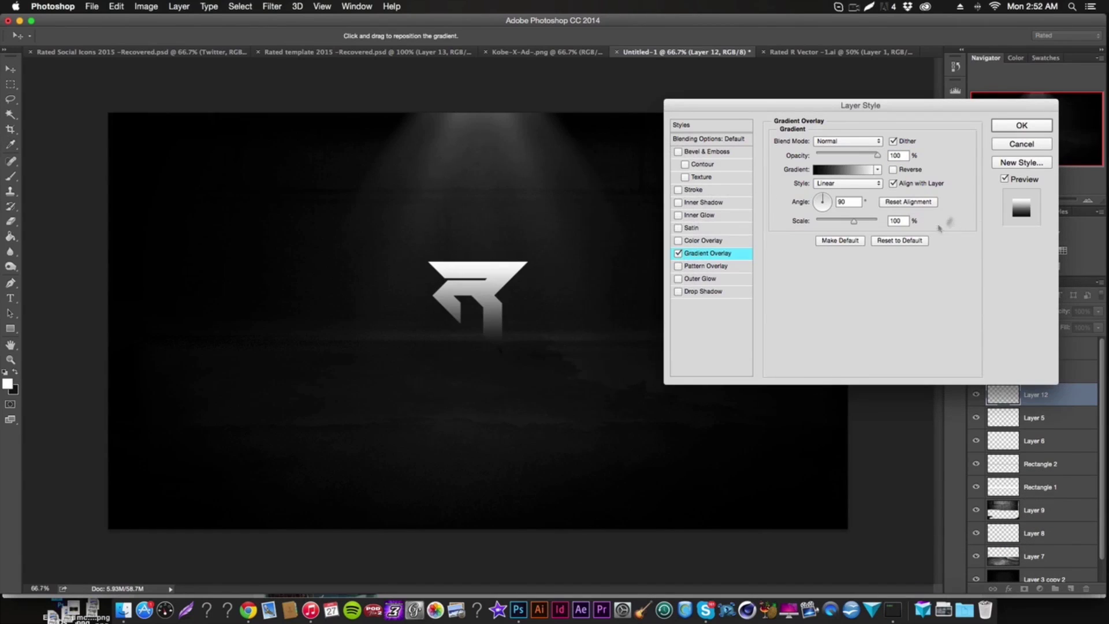
pyautogui.write('50')
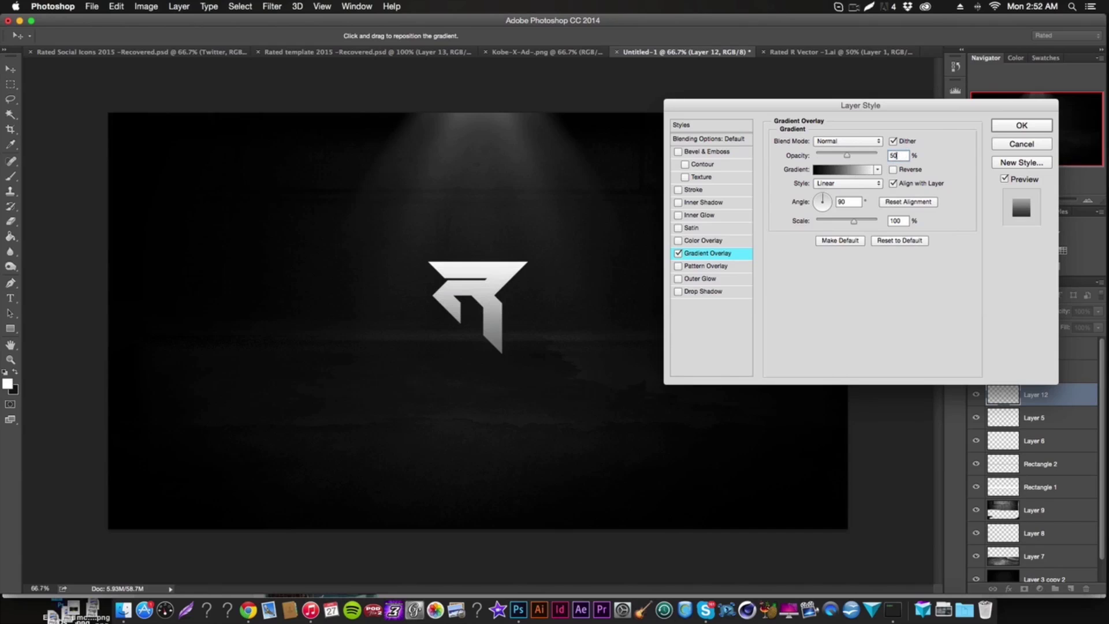
pyautogui.click(893, 170)
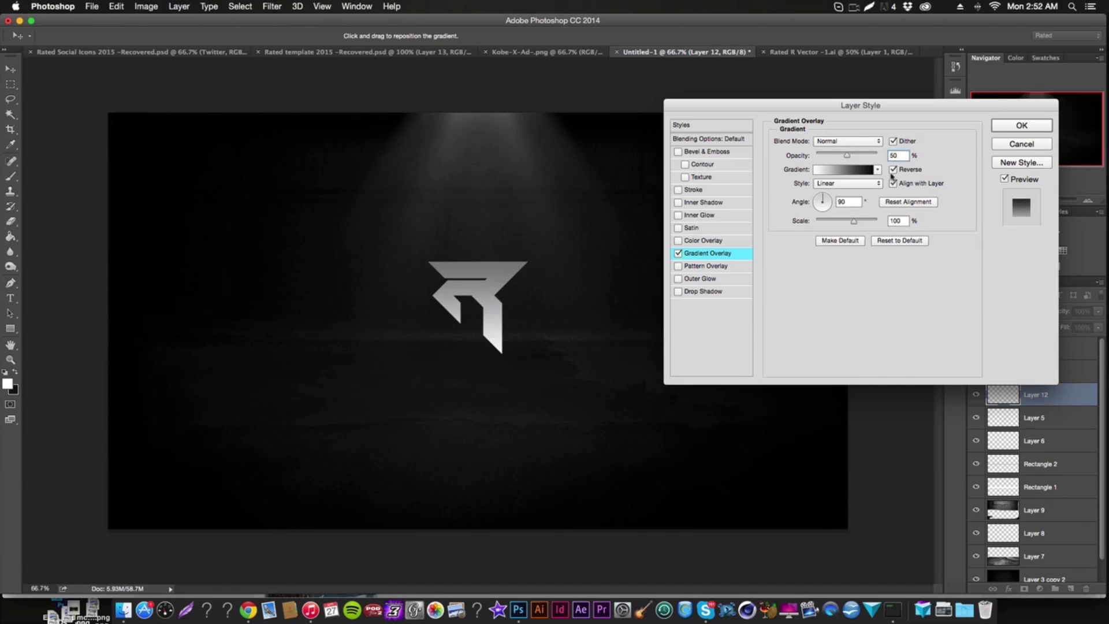
pyautogui.click(677, 253)
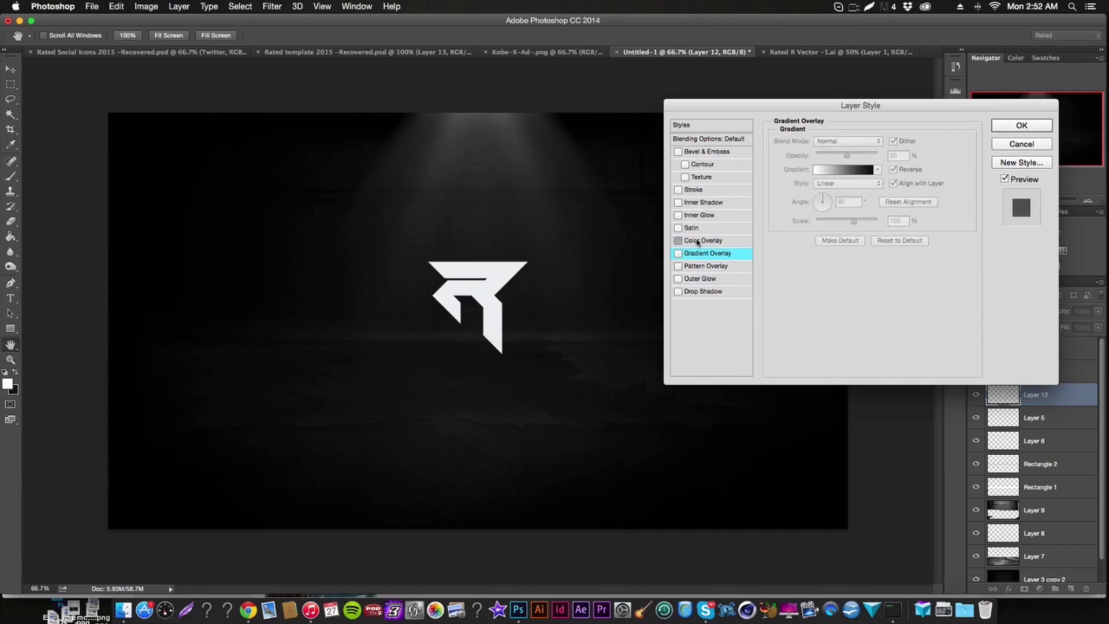
# Step: Give the R logo on Layer 12 a medium grey color overlay and rasterize its layer style
pyautogui.click(703, 240)
pyautogui.click(892, 141)
pyautogui.click(677, 138)
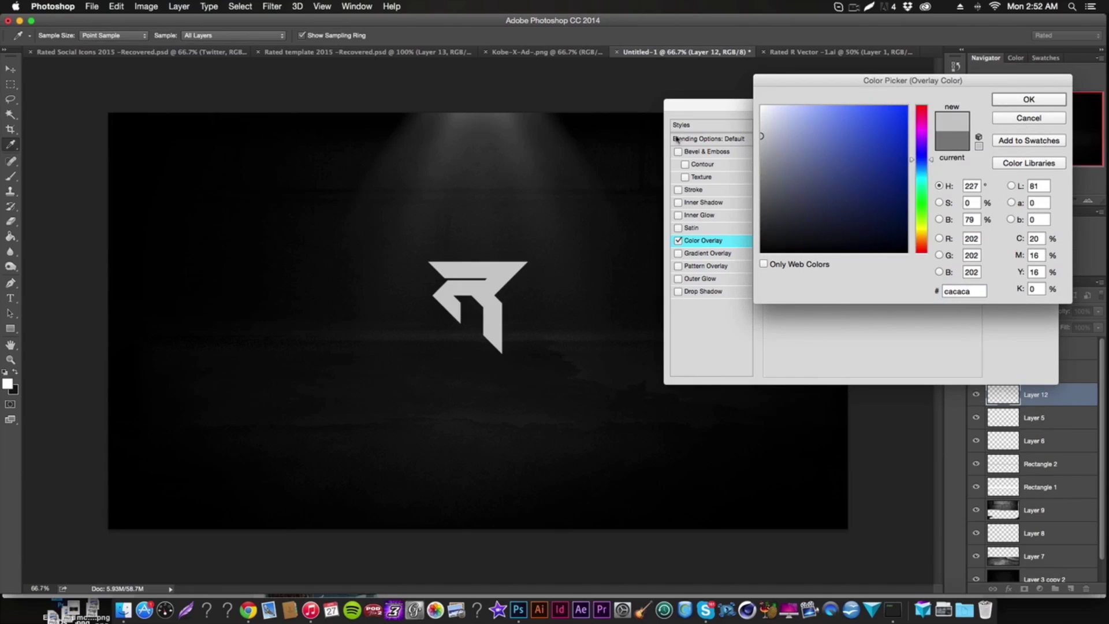
pyautogui.click(737, 145)
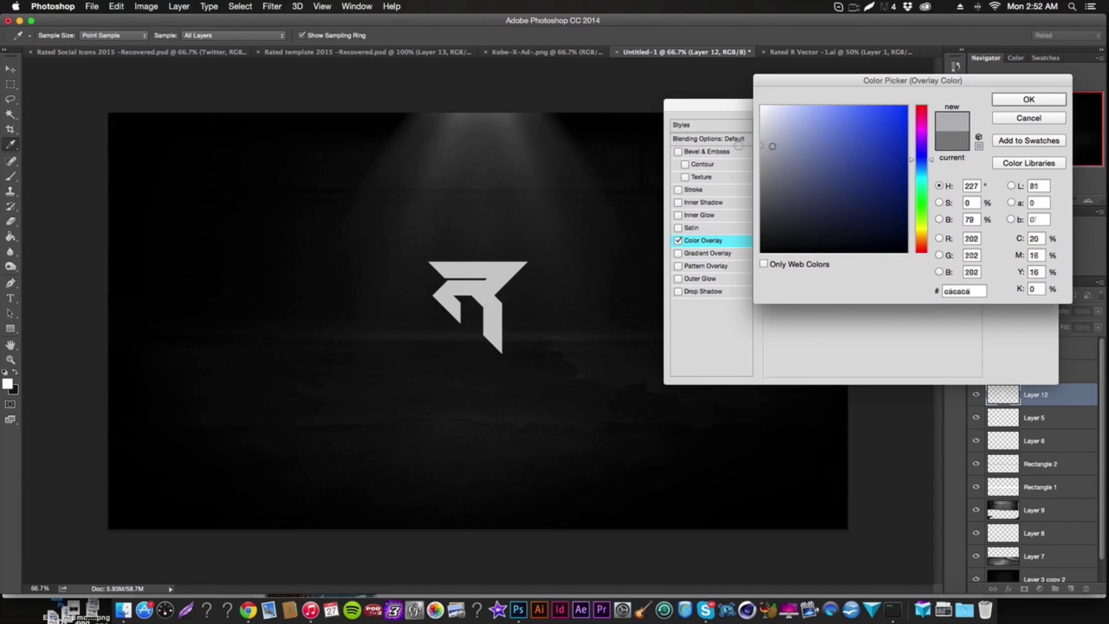
pyautogui.moveTo(820, 167); pyautogui.dragTo(751, 161)
pyautogui.press('Return')
pyautogui.press('Return')
pyautogui.rightClick(1083, 395)
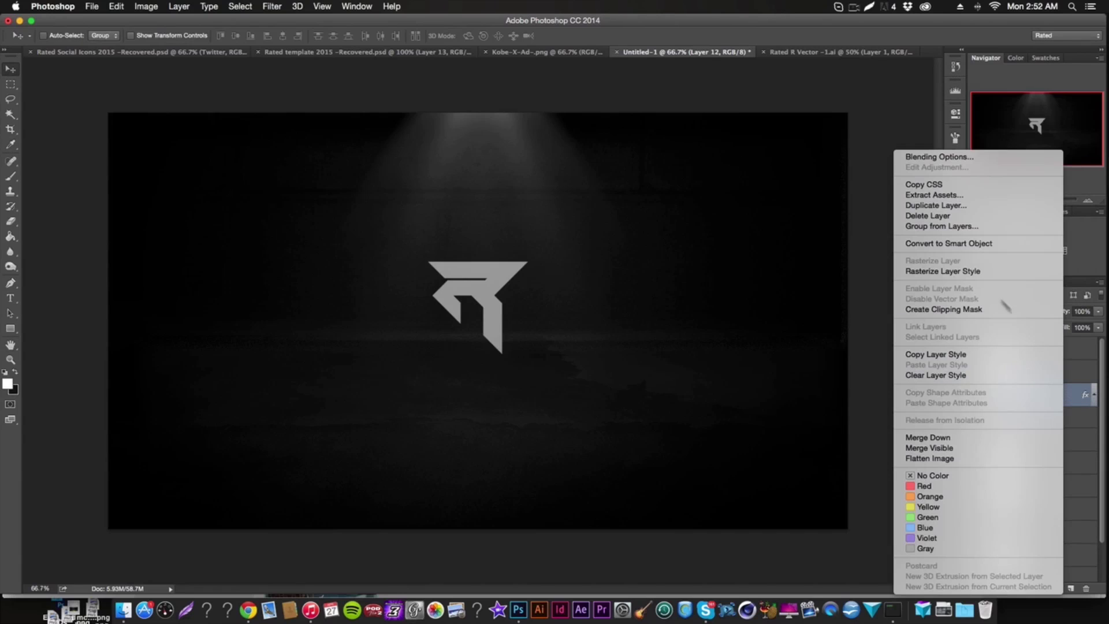
pyautogui.click(941, 275)
# Step: Apply a Perspective transform that makes the logo taller on its right side than its left, and scale it down slightly
pyautogui.press('super+t')
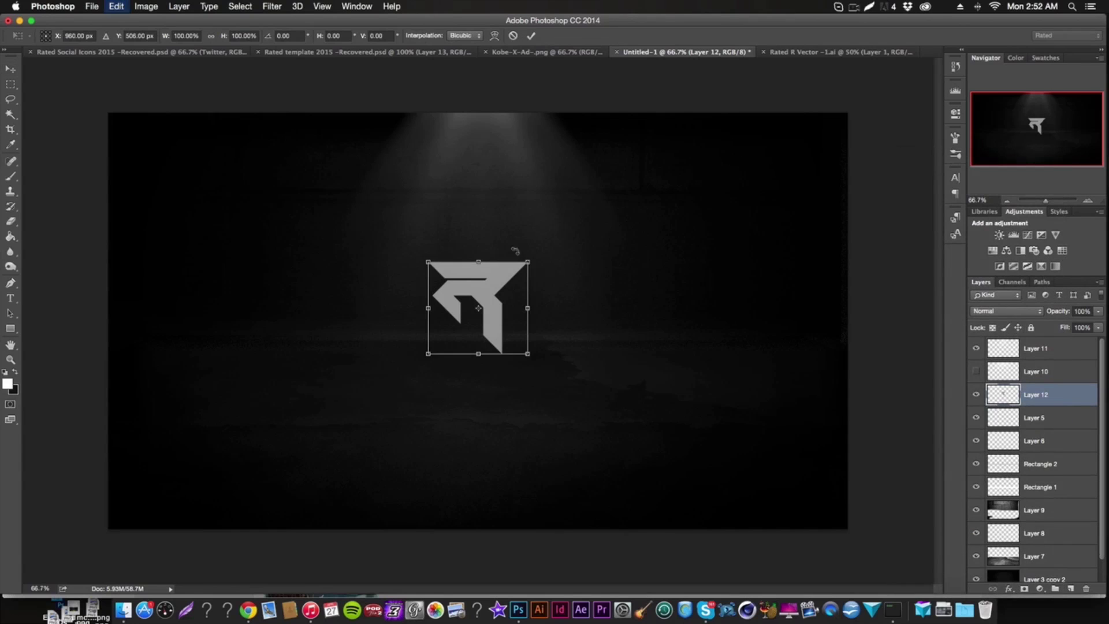
pyautogui.click(116, 6)
pyautogui.moveTo(161, 252)
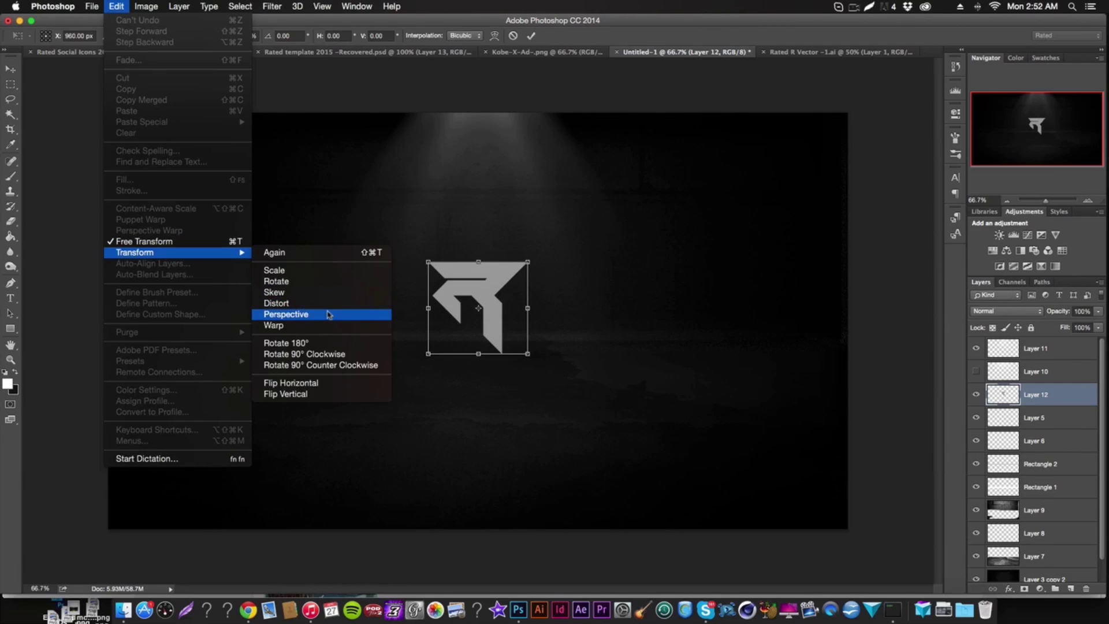
pyautogui.click(325, 314)
pyautogui.moveTo(429, 262); pyautogui.dragTo(429, 268)
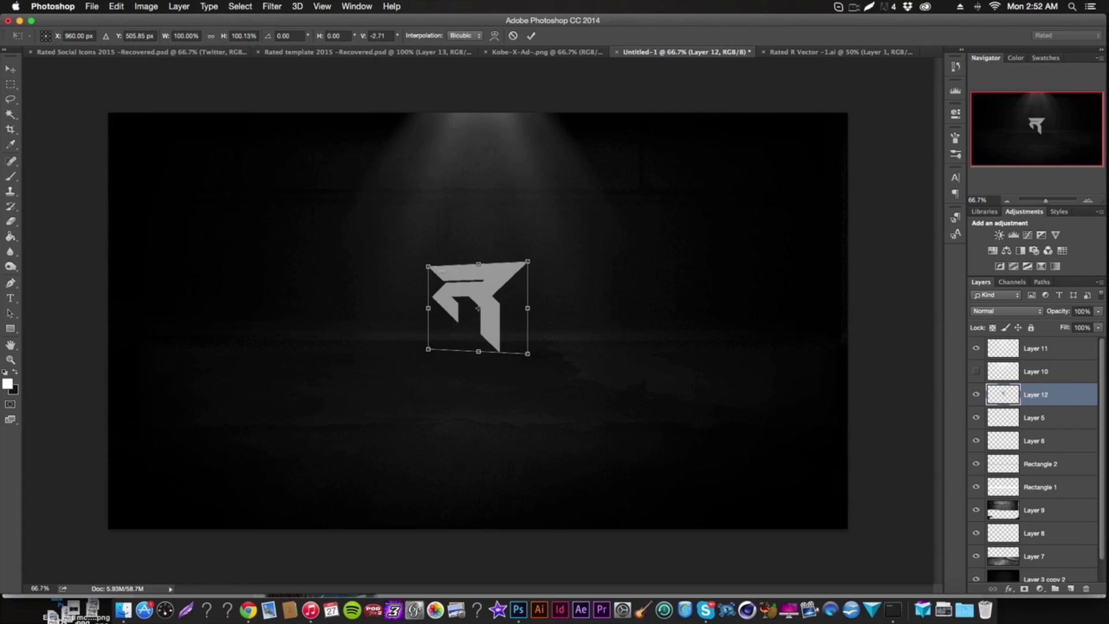
pyautogui.moveTo(526, 258); pyautogui.dragTo(527, 254)
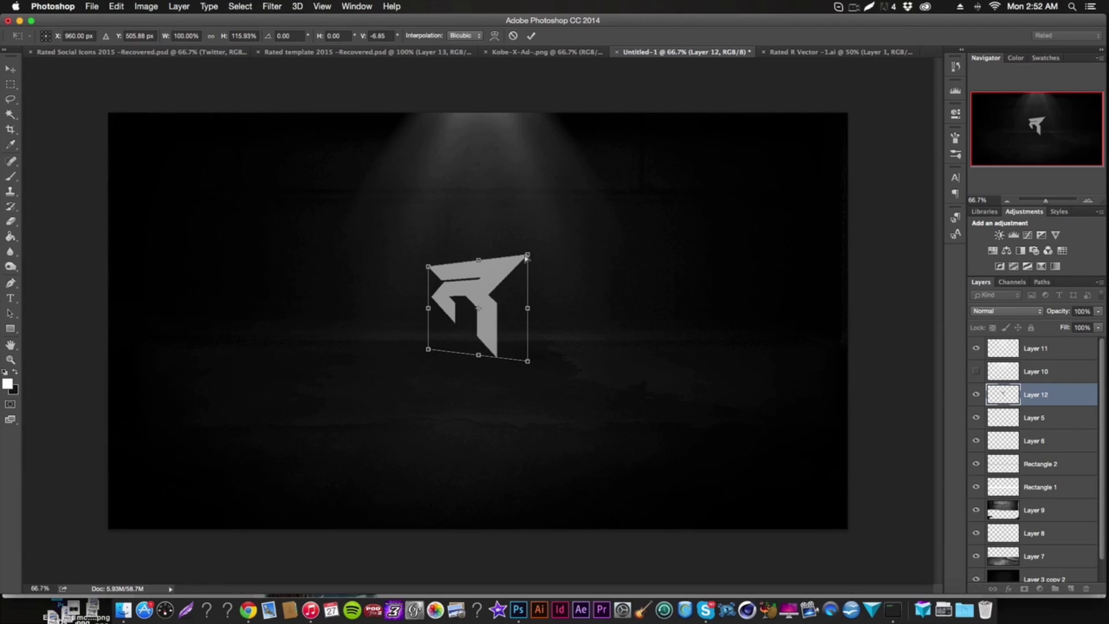
pyautogui.press('Return')
pyautogui.press('super+t')
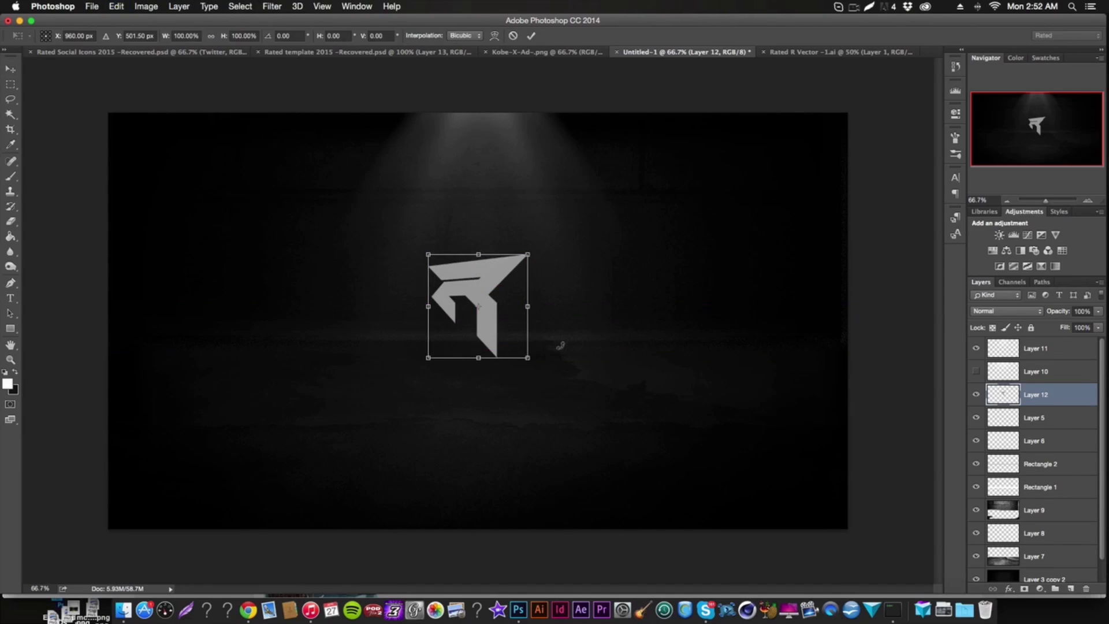
pyautogui.press('Return')
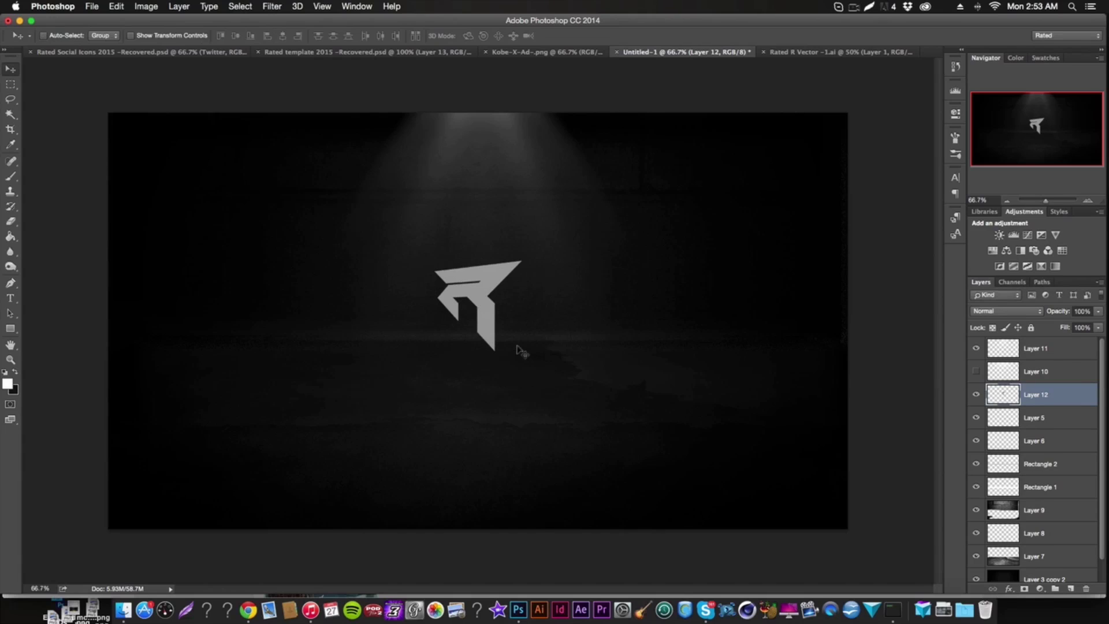
# Step: Duplicate the logo beneath Layer 12 and stack repeated copies shifted slightly to the right to build its extruded depth
pyautogui.press('super+j')
pyautogui.moveTo(1072, 403); pyautogui.dragTo(1071, 424)
pyautogui.press('super+j')
pyautogui.press('super+j')
pyautogui.press('super+j')
pyautogui.press('super+alt+shift+t')
pyautogui.press('super+alt+shift+t')
pyautogui.press('super+alt+shift+t')
pyautogui.press('super+alt+shift+t')
pyautogui.press('super+alt+shift+t')
pyautogui.press('super+alt+shift+t')
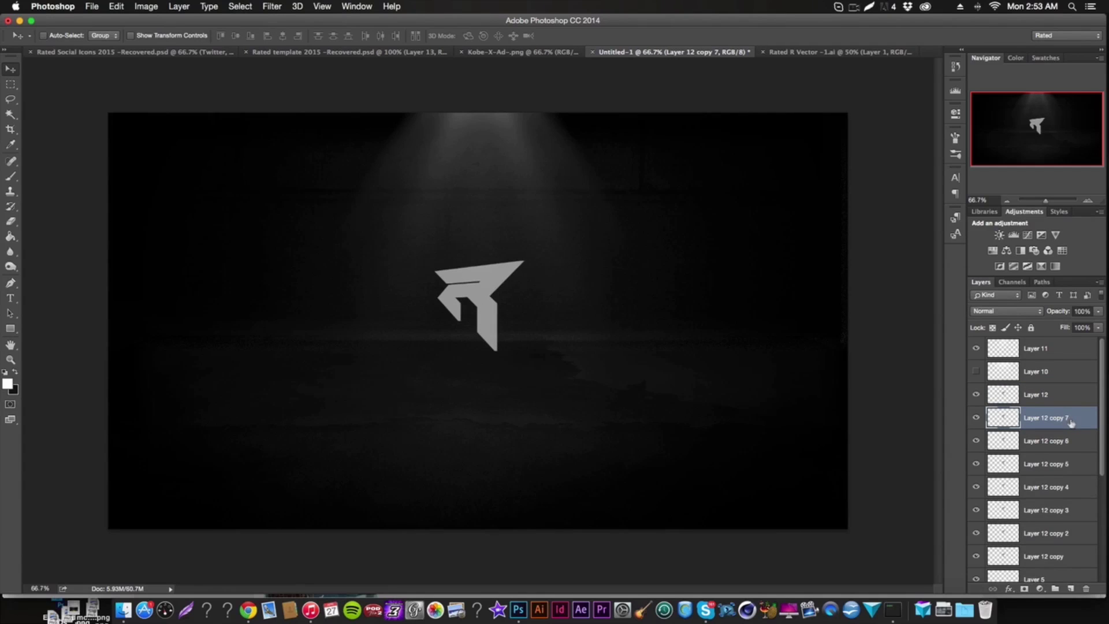
# Step: Merge all the Layer 12 copies that form the extrusion into a single layer
pyautogui.scroll(-5, 1057, 433)
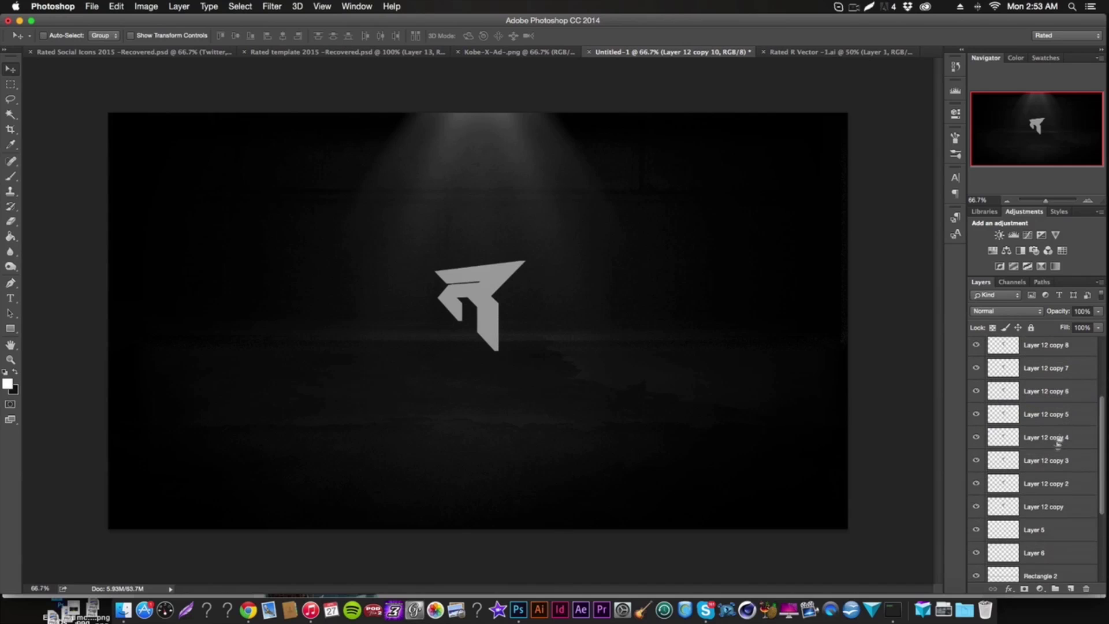
pyautogui.keyDown('shift'); pyautogui.click(1054, 507); pyautogui.keyUp('shift')
pyautogui.rightClick(1042, 507)
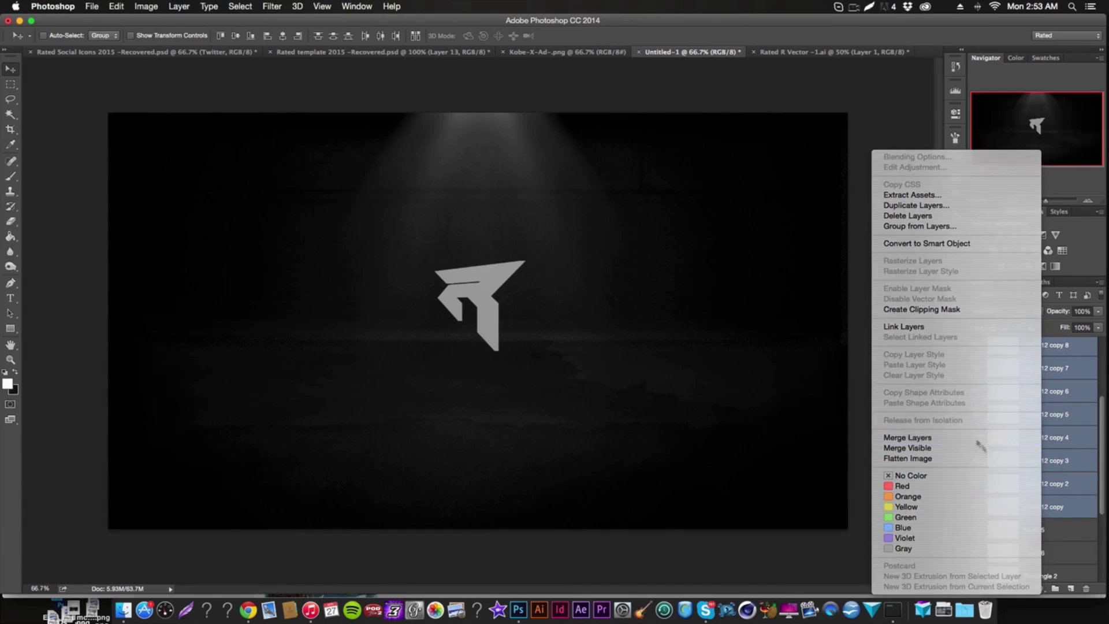
pyautogui.click(982, 439)
# Step: Add a dark grey color overlay to the merged extrusion layer so it contrasts with the logo's front face
pyautogui.click(1009, 589)
pyautogui.click(1034, 532)
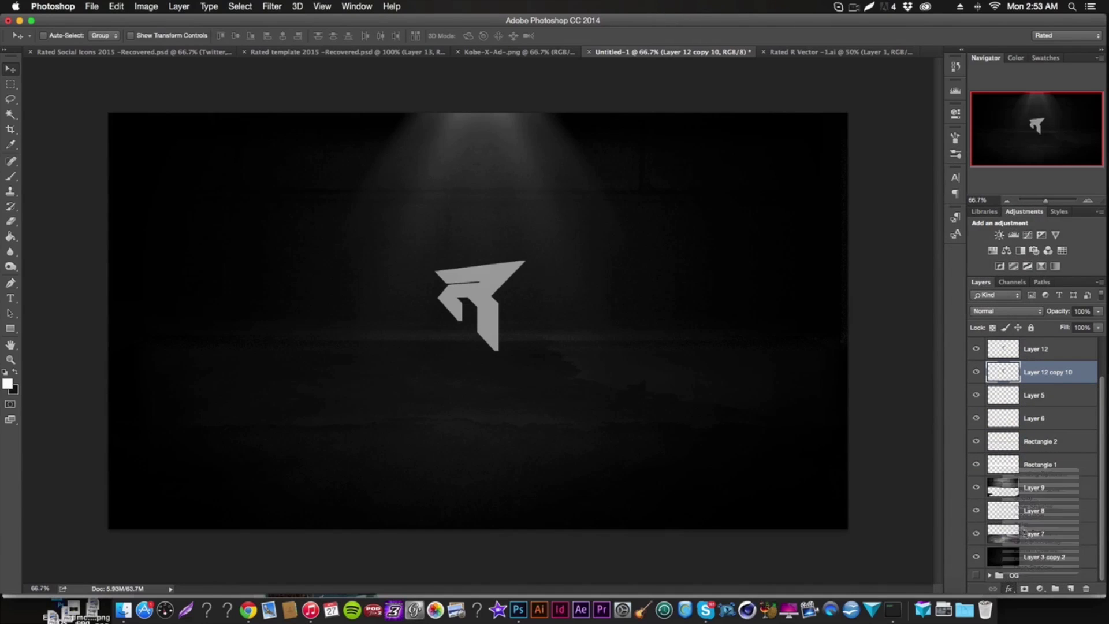
pyautogui.click(894, 142)
pyautogui.click(774, 218)
pyautogui.press('Return')
pyautogui.press('Return')
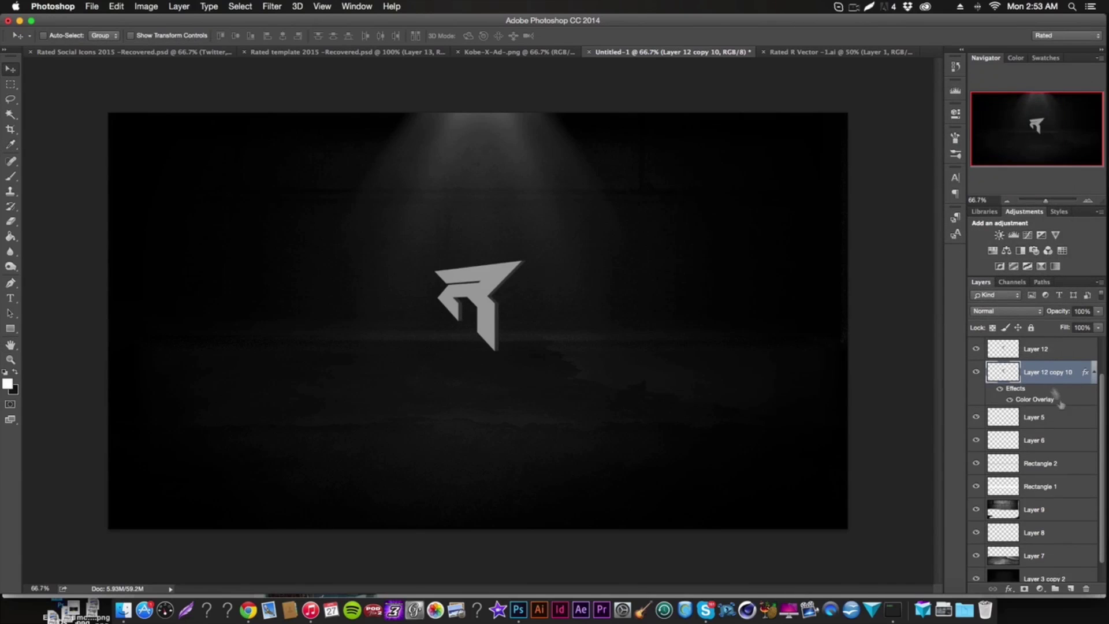
# Step: Merge the logo's front face on Layer 12 with the dark extrusion layer
pyautogui.scroll(1, 1045, 373)
pyautogui.keyDown('shift'); pyautogui.click(1040, 365); pyautogui.keyUp('shift')
pyautogui.rightClick(1046, 368)
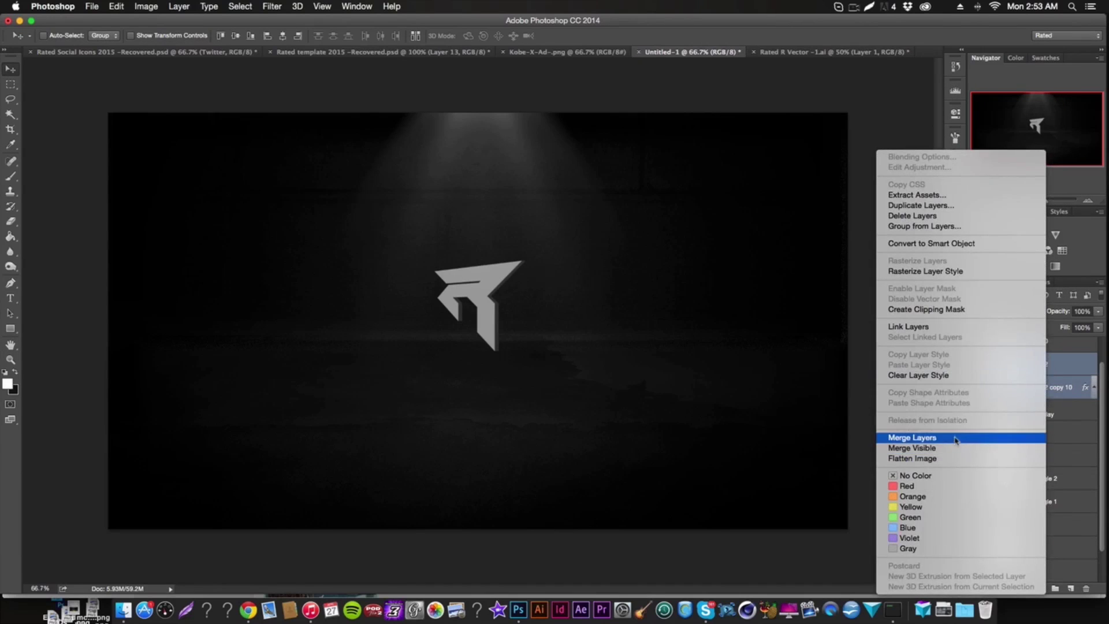
pyautogui.click(963, 436)
# Step: Add a Black, White gradient overlay to the merged logo with Overlay blend mode and 50% opacity
pyautogui.click(1010, 589)
pyautogui.click(1031, 541)
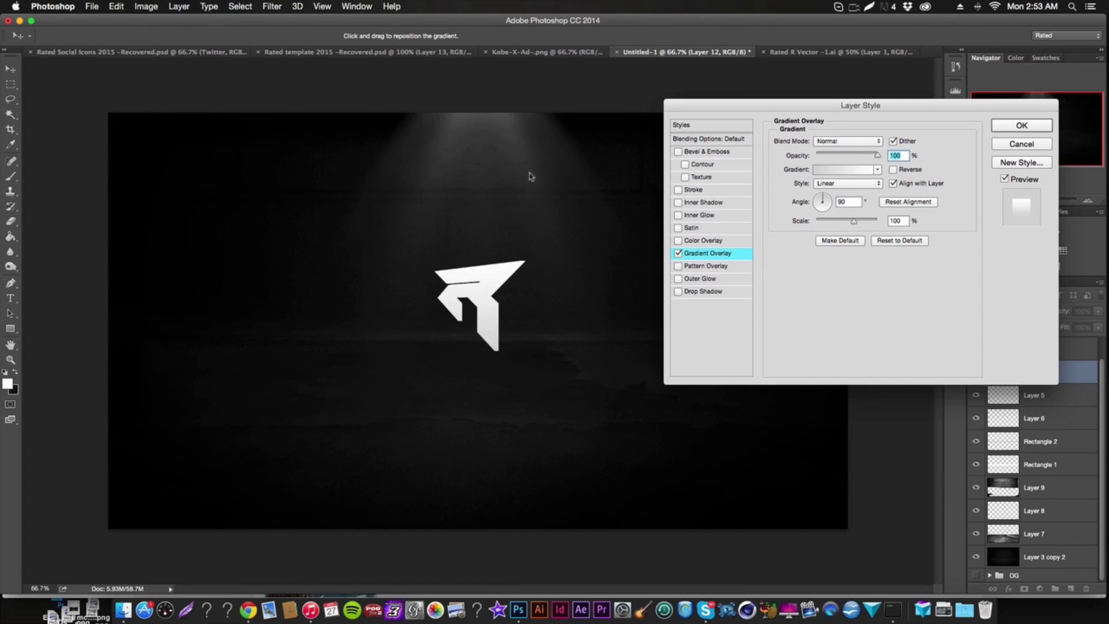
pyautogui.click(484, 189)
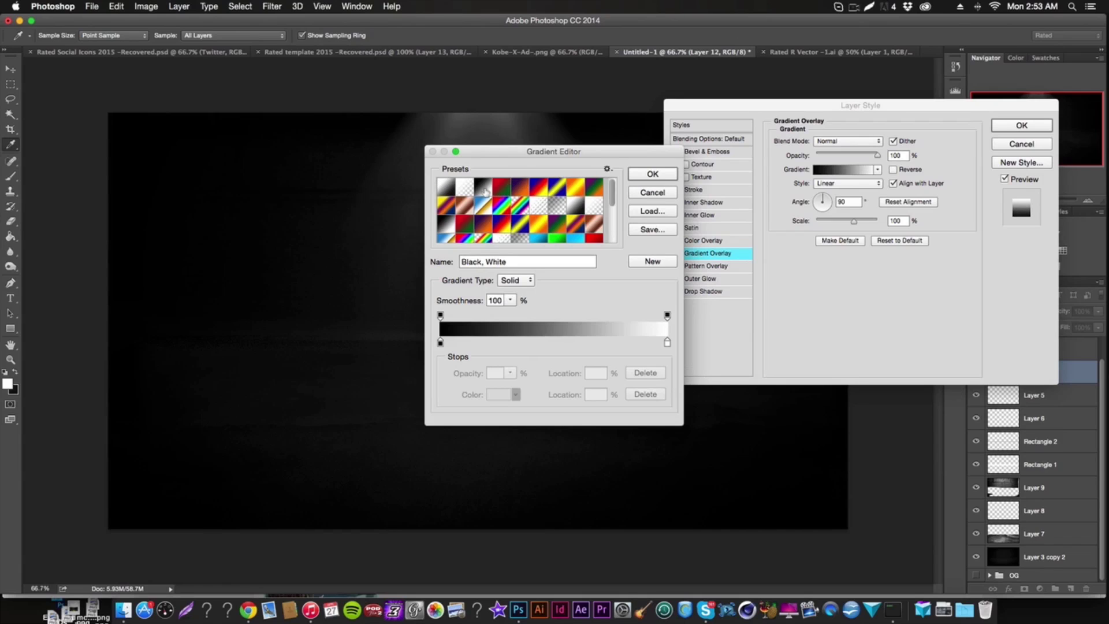
pyautogui.press('Return')
pyautogui.click(838, 142)
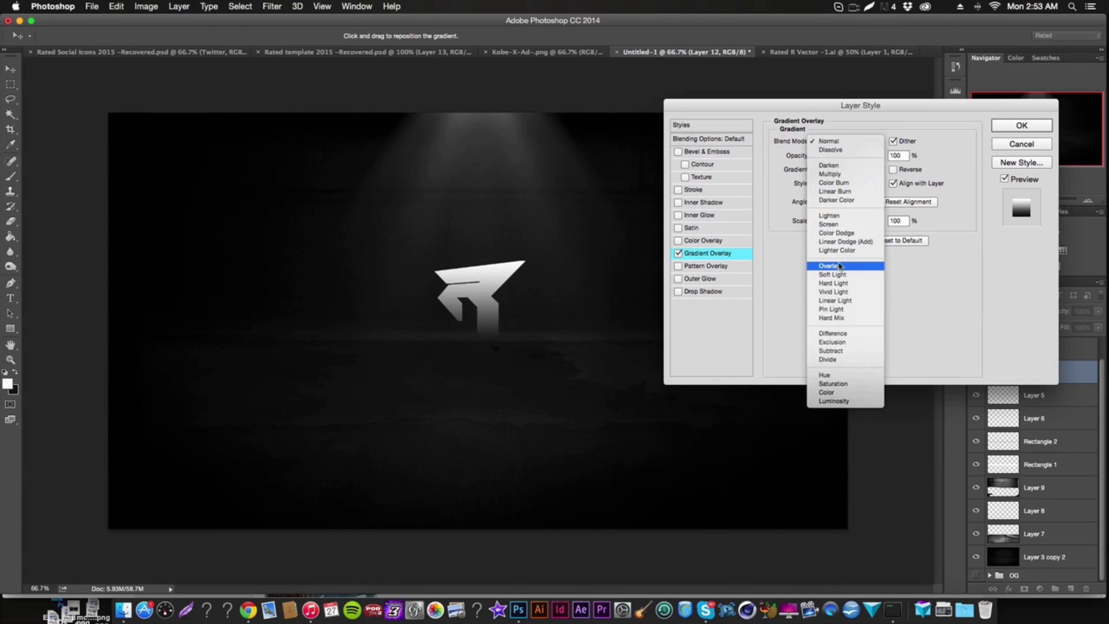
pyautogui.click(839, 266)
pyautogui.doubleClick(897, 156)
pyautogui.write('50')
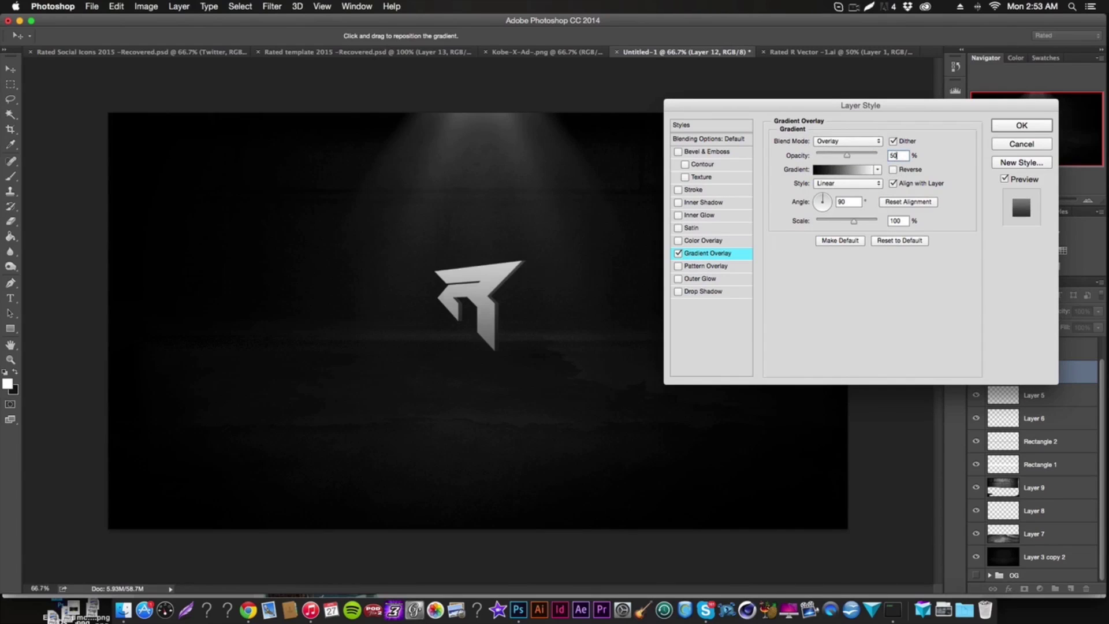
pyautogui.press('Return')
pyautogui.click(1094, 374)
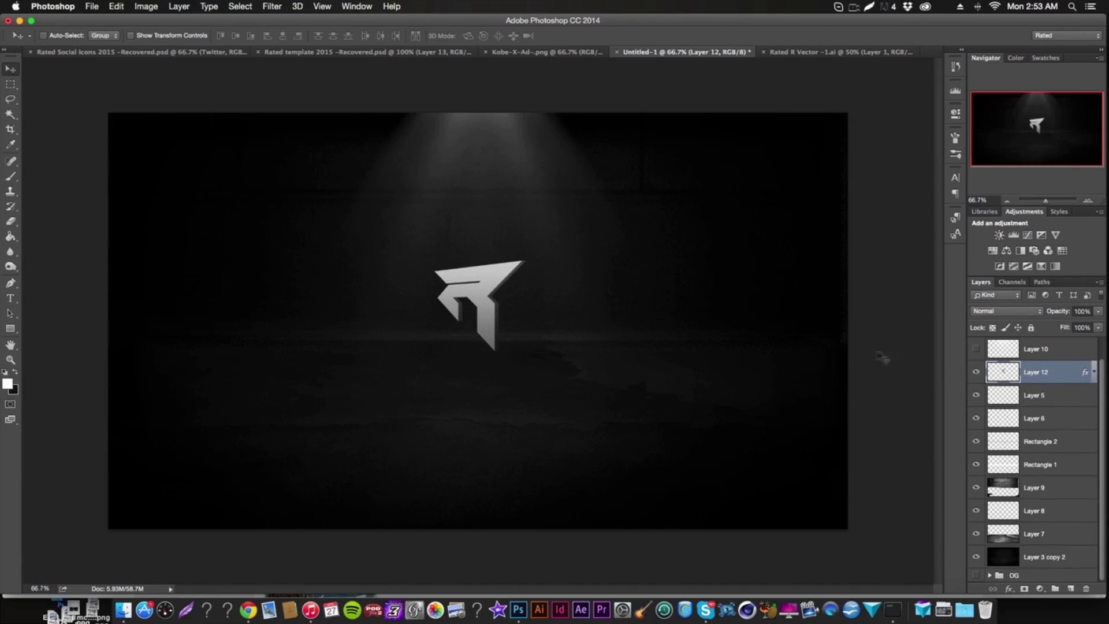
# Step: Duplicate the logo layer, place the copy beneath Layer 12 and rasterize the copy's layer style
pyautogui.press('super+j')
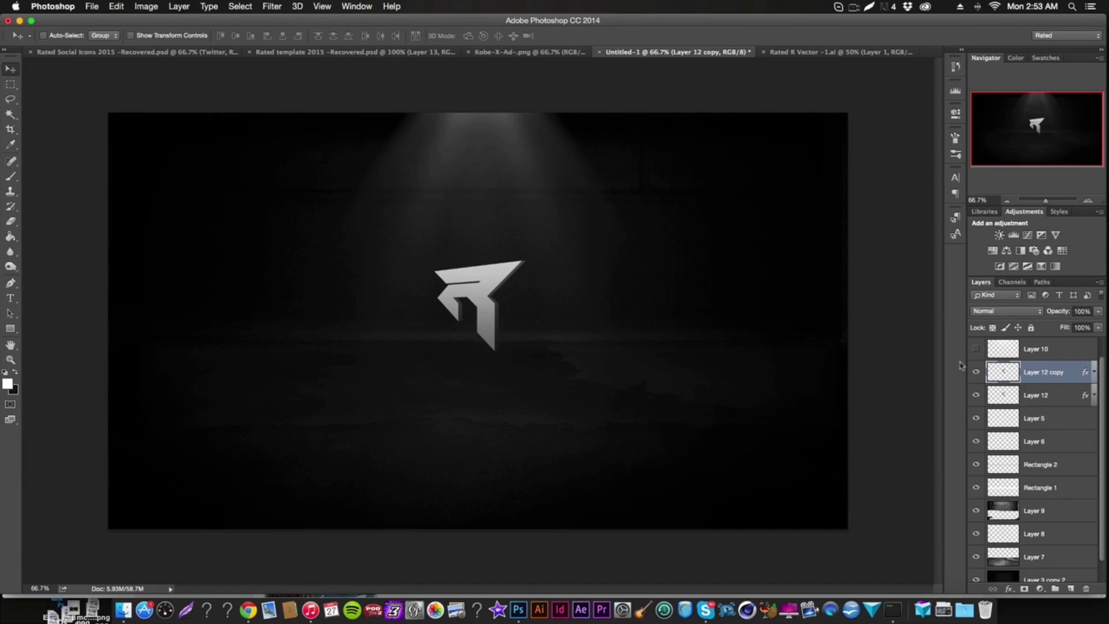
pyautogui.moveTo(1033, 380); pyautogui.dragTo(1037, 407)
pyautogui.rightClick(1075, 396)
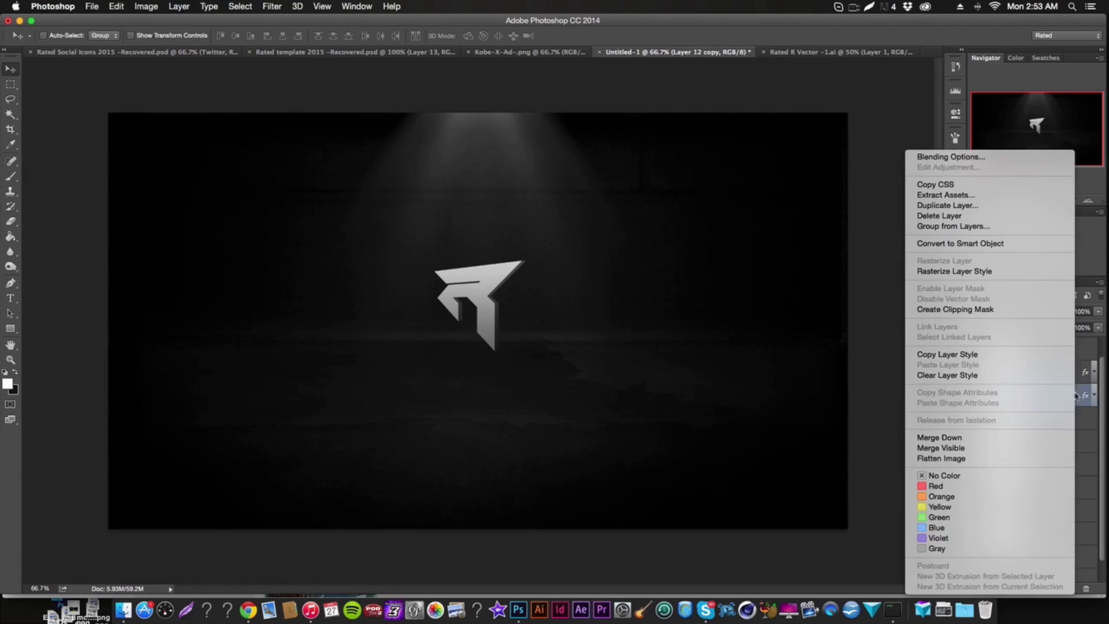
pyautogui.click(981, 271)
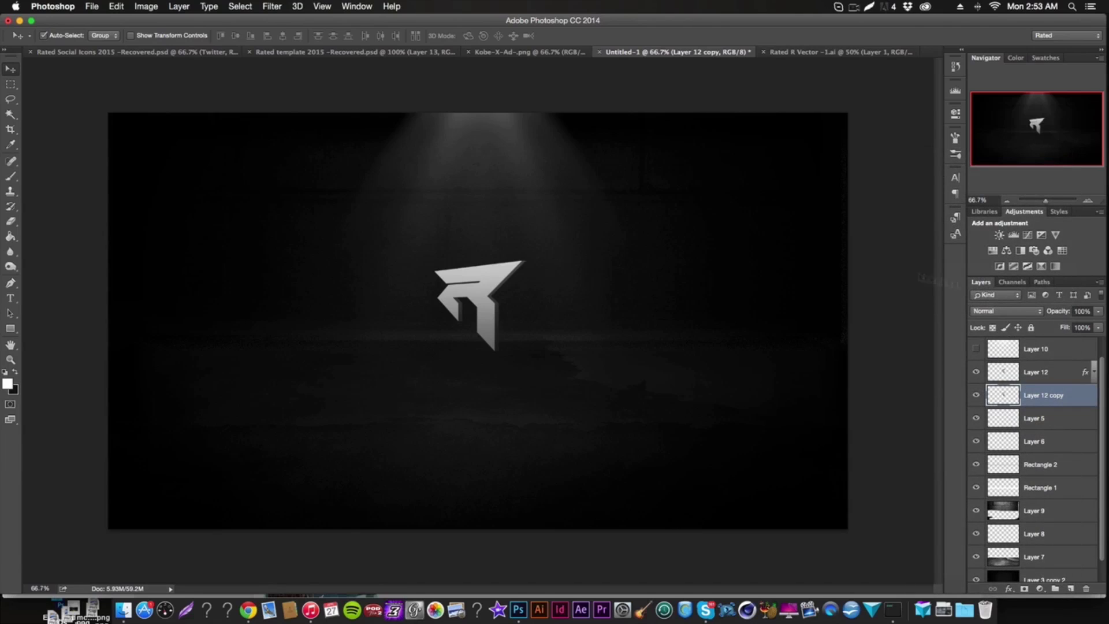
# Step: Squash the logo copy into a thin strip at the logo's base and apply a 3.8-pixel Gaussian Blur
pyautogui.press('super+t')
pyautogui.moveTo(480, 260); pyautogui.dragTo(530, 359)
pyautogui.press('Return')
pyautogui.click(265, 5)
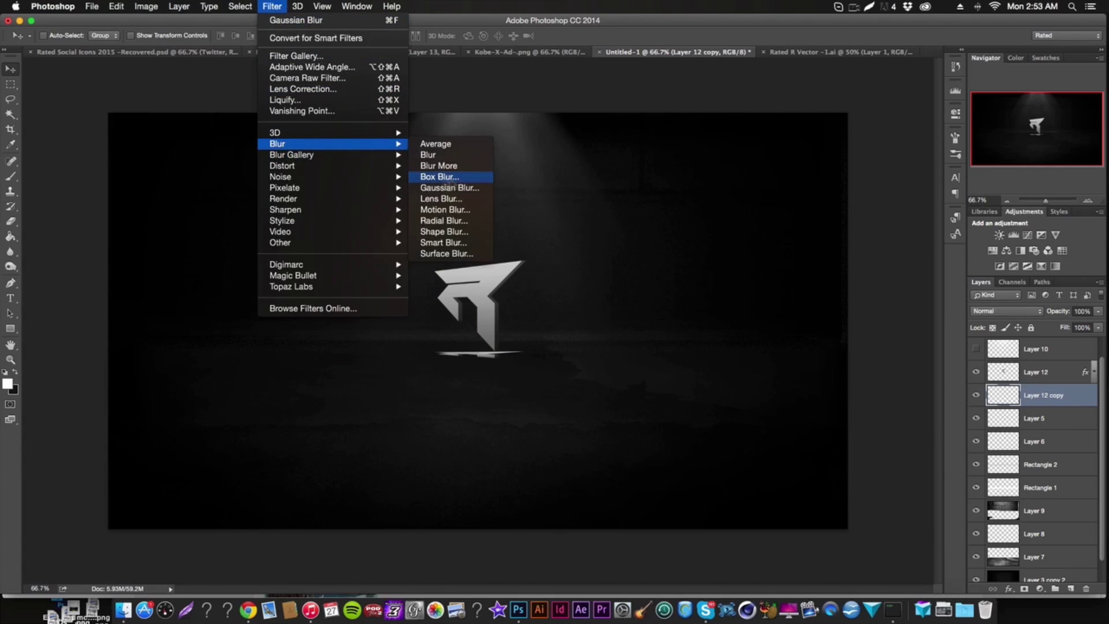
pyautogui.click(462, 185)
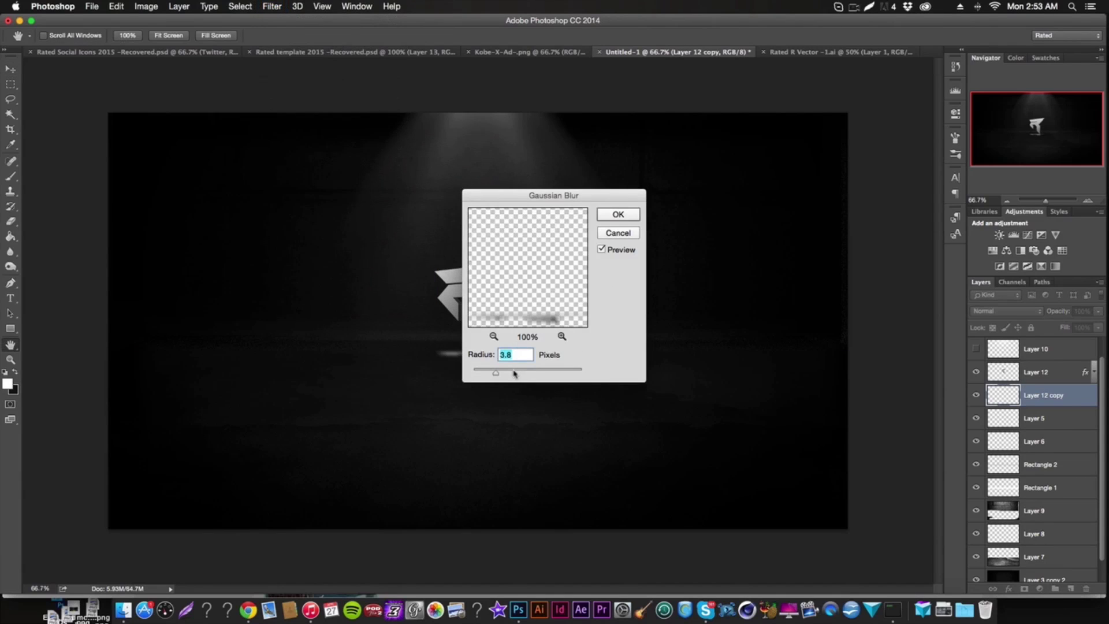
pyautogui.press('Return')
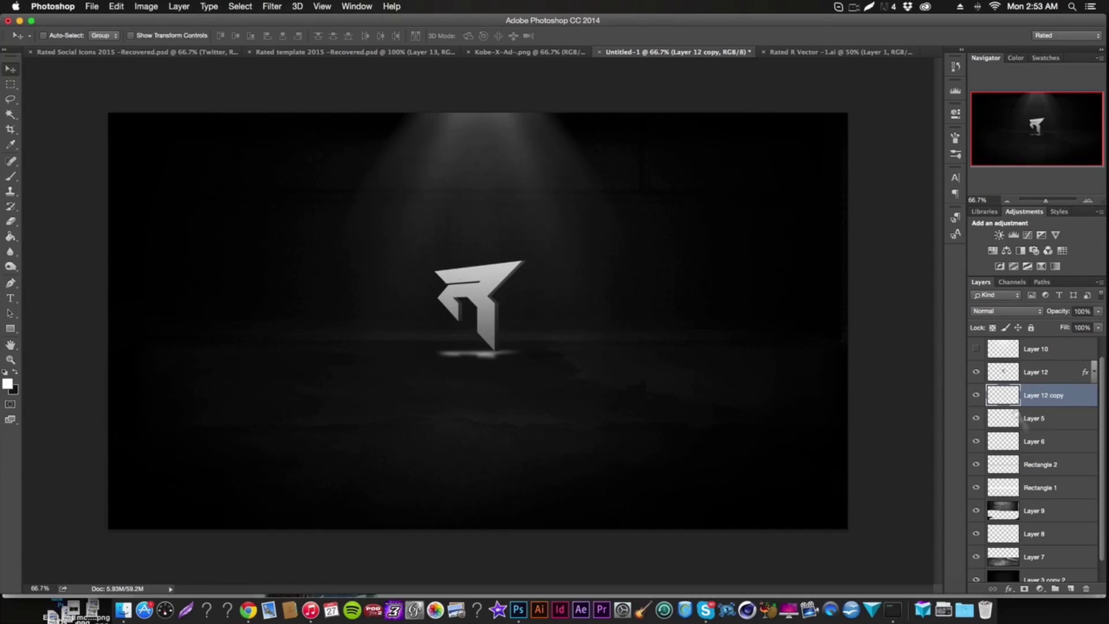
# Step: Turn the blurred strip into a shadow with a black color overlay and rasterize its layer style
pyautogui.click(1008, 589)
pyautogui.click(1033, 532)
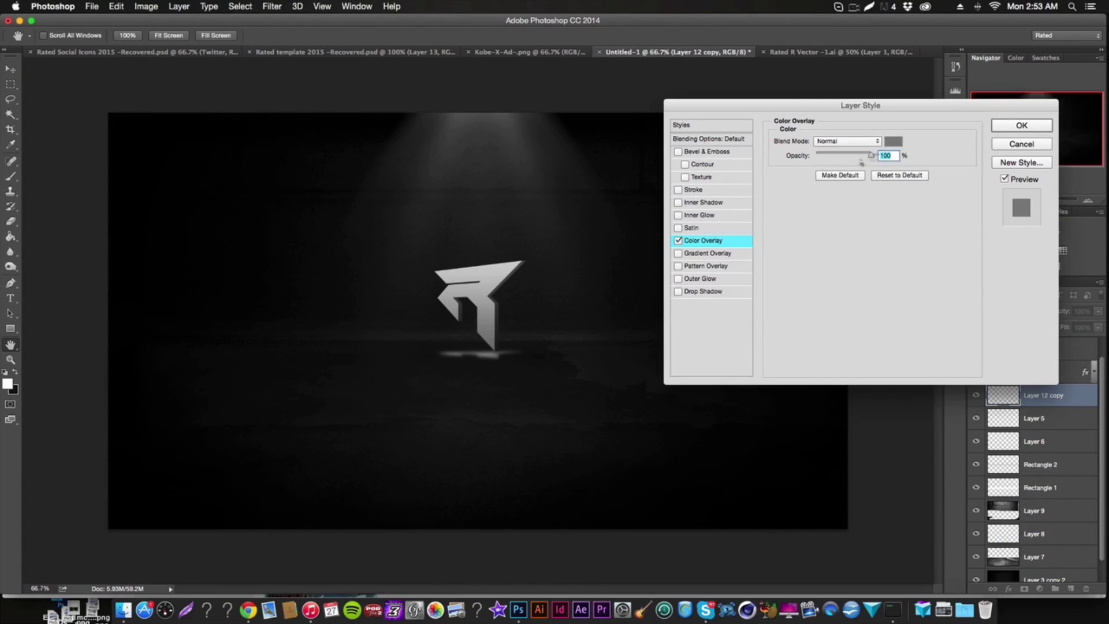
pyautogui.click(891, 142)
pyautogui.press('Return')
pyautogui.press('Return')
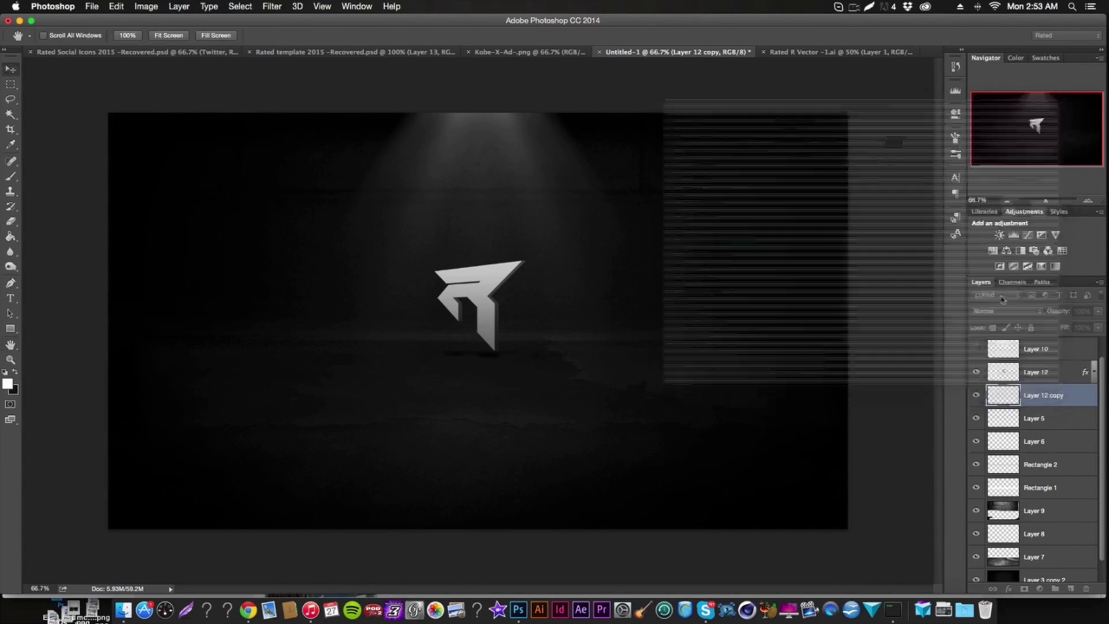
pyautogui.rightClick(1062, 414)
pyautogui.click(935, 270)
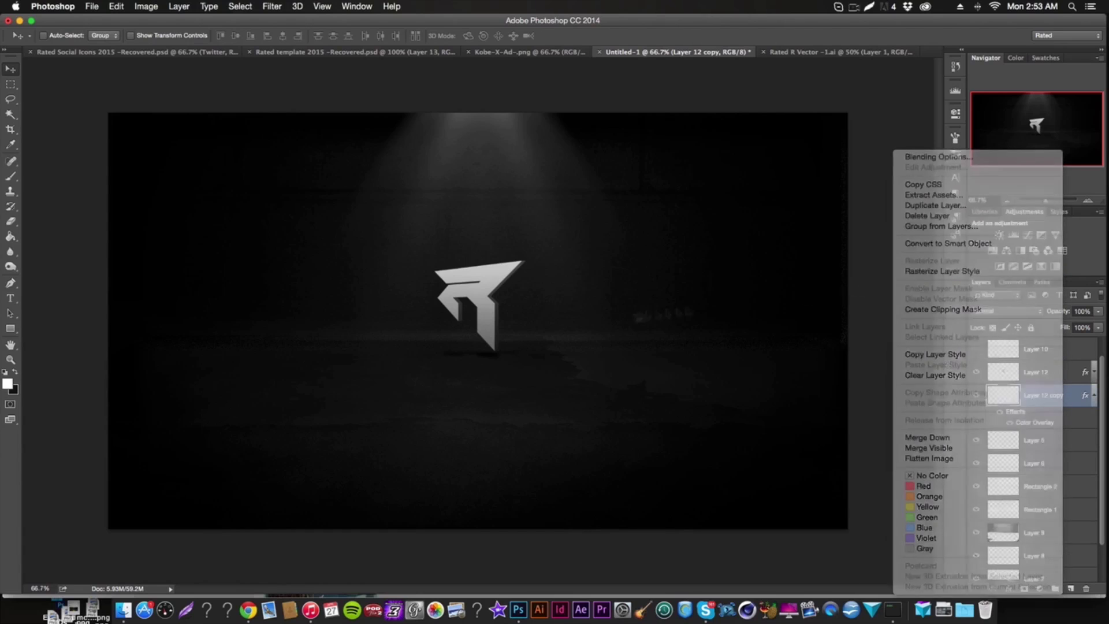
# Step: Move the shadow away below the logo and lower the logo and shadow together onto the stage floor
pyautogui.moveTo(584, 353); pyautogui.dragTo(545, 383)
pyautogui.keyDown('shift'); pyautogui.click(1035, 375); pyautogui.keyUp('shift')
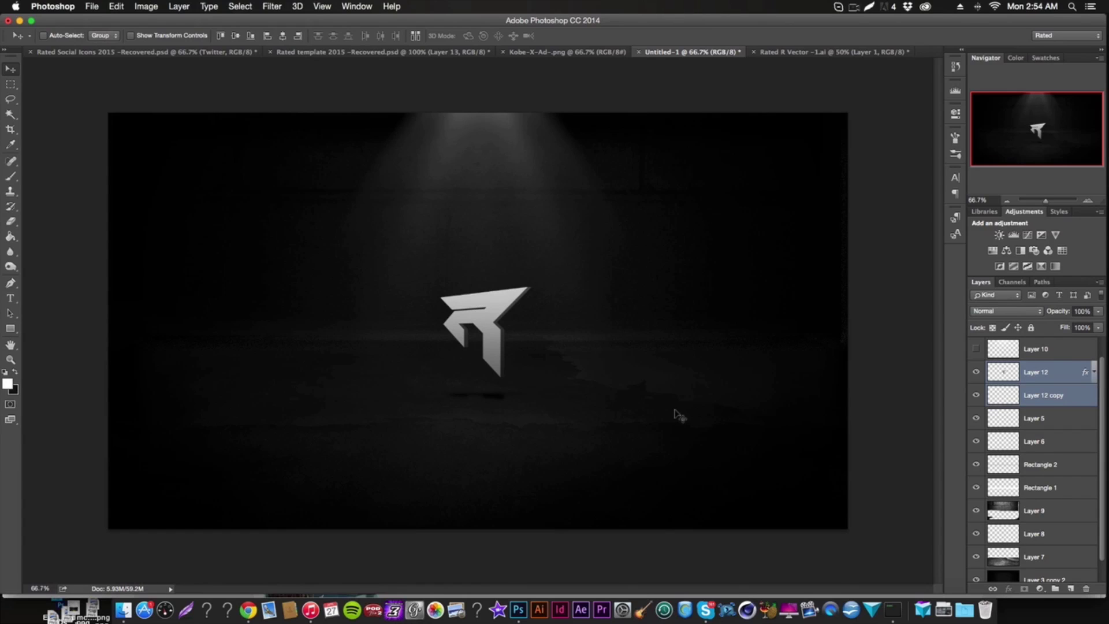
# Step: Transform the shadow on Layer 12 copy to make it slightly taller beneath the logo
pyautogui.click(1037, 393)
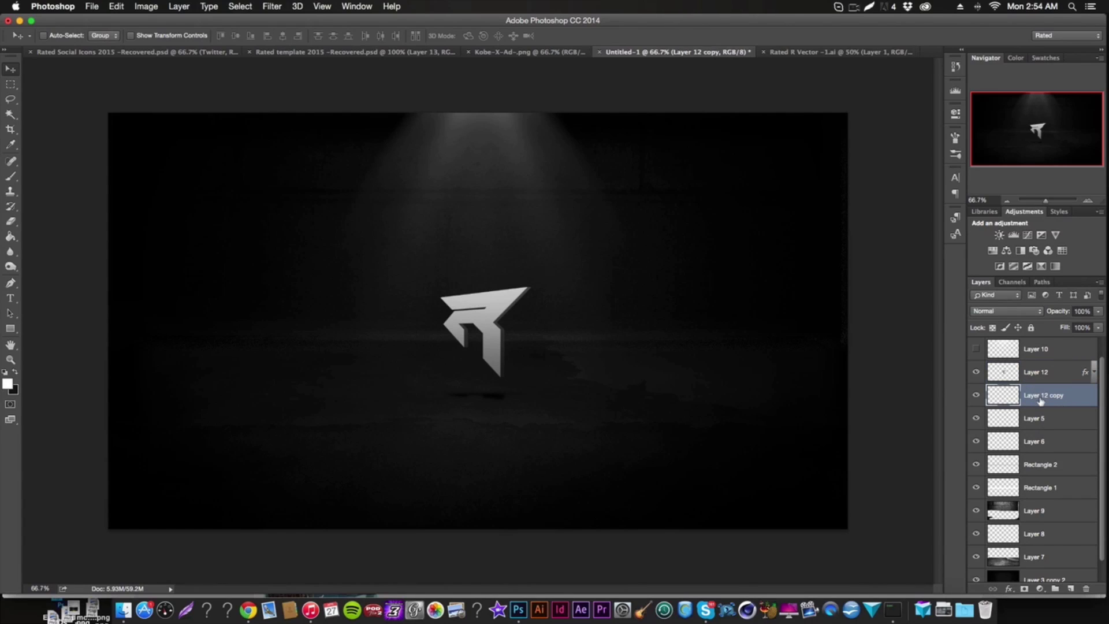
pyautogui.press('super+t')
pyautogui.moveTo(491, 383); pyautogui.dragTo(491, 390)
pyautogui.press('Return')
# Step: Check the Kobe-X-Ad-.png reference, close the Rated R Vector -1.ai document and return to Untitled-1
pyautogui.click(532, 52)
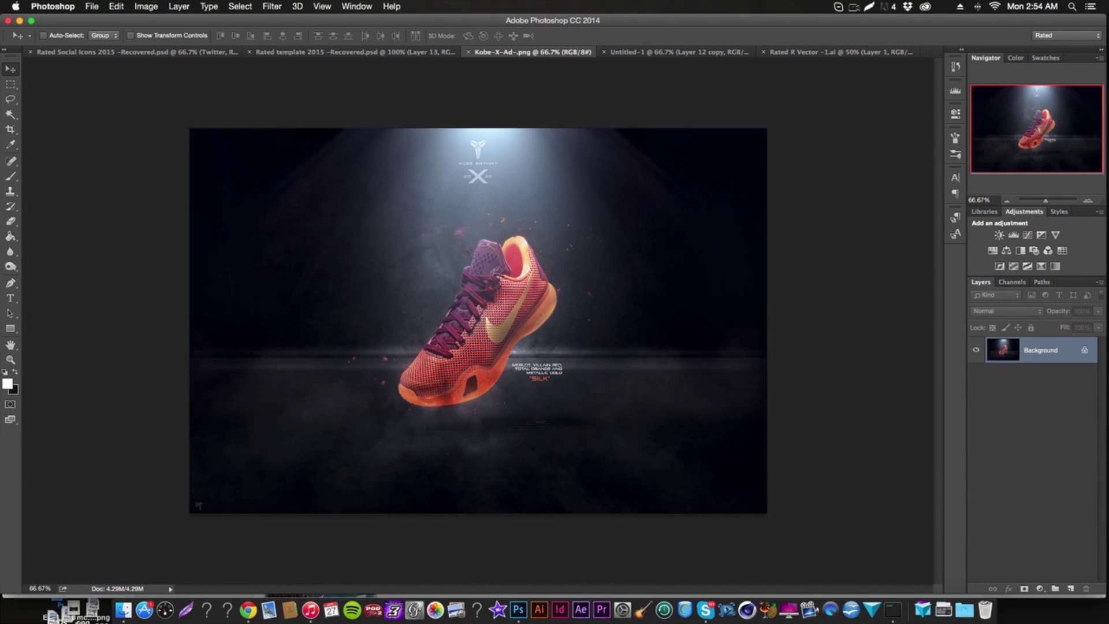
pyautogui.click(768, 52)
pyautogui.click(760, 52)
pyautogui.click(548, 213)
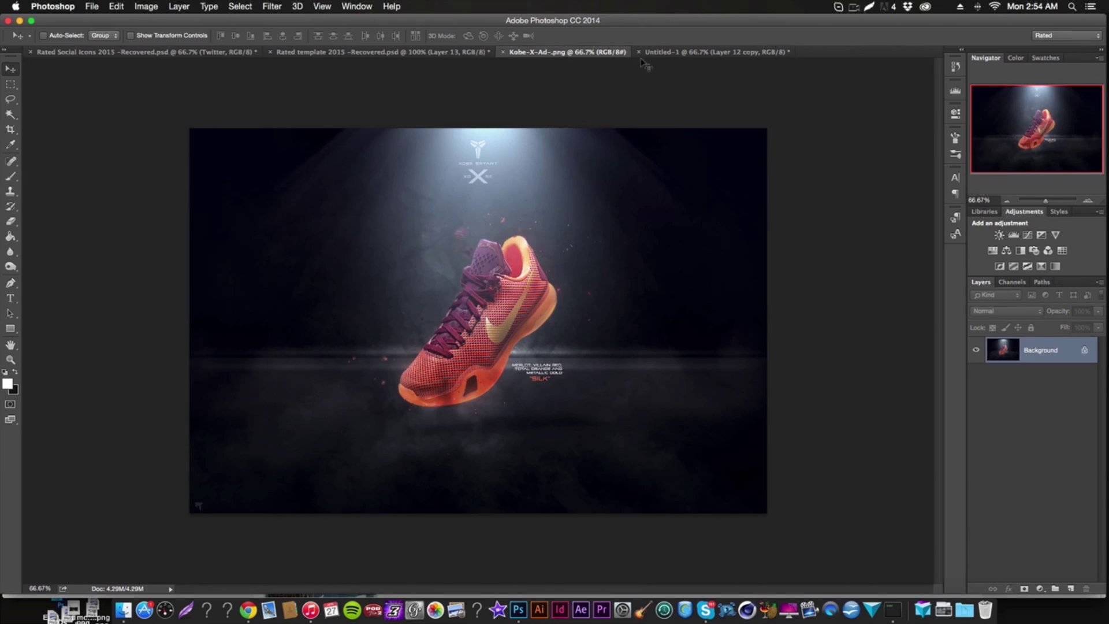
pyautogui.click(676, 51)
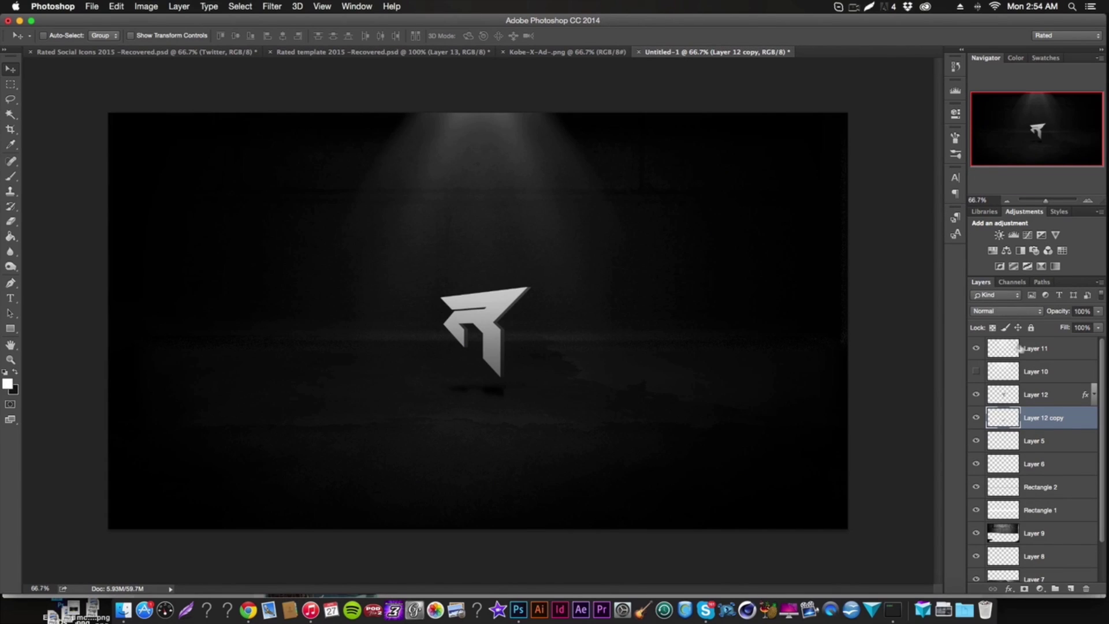